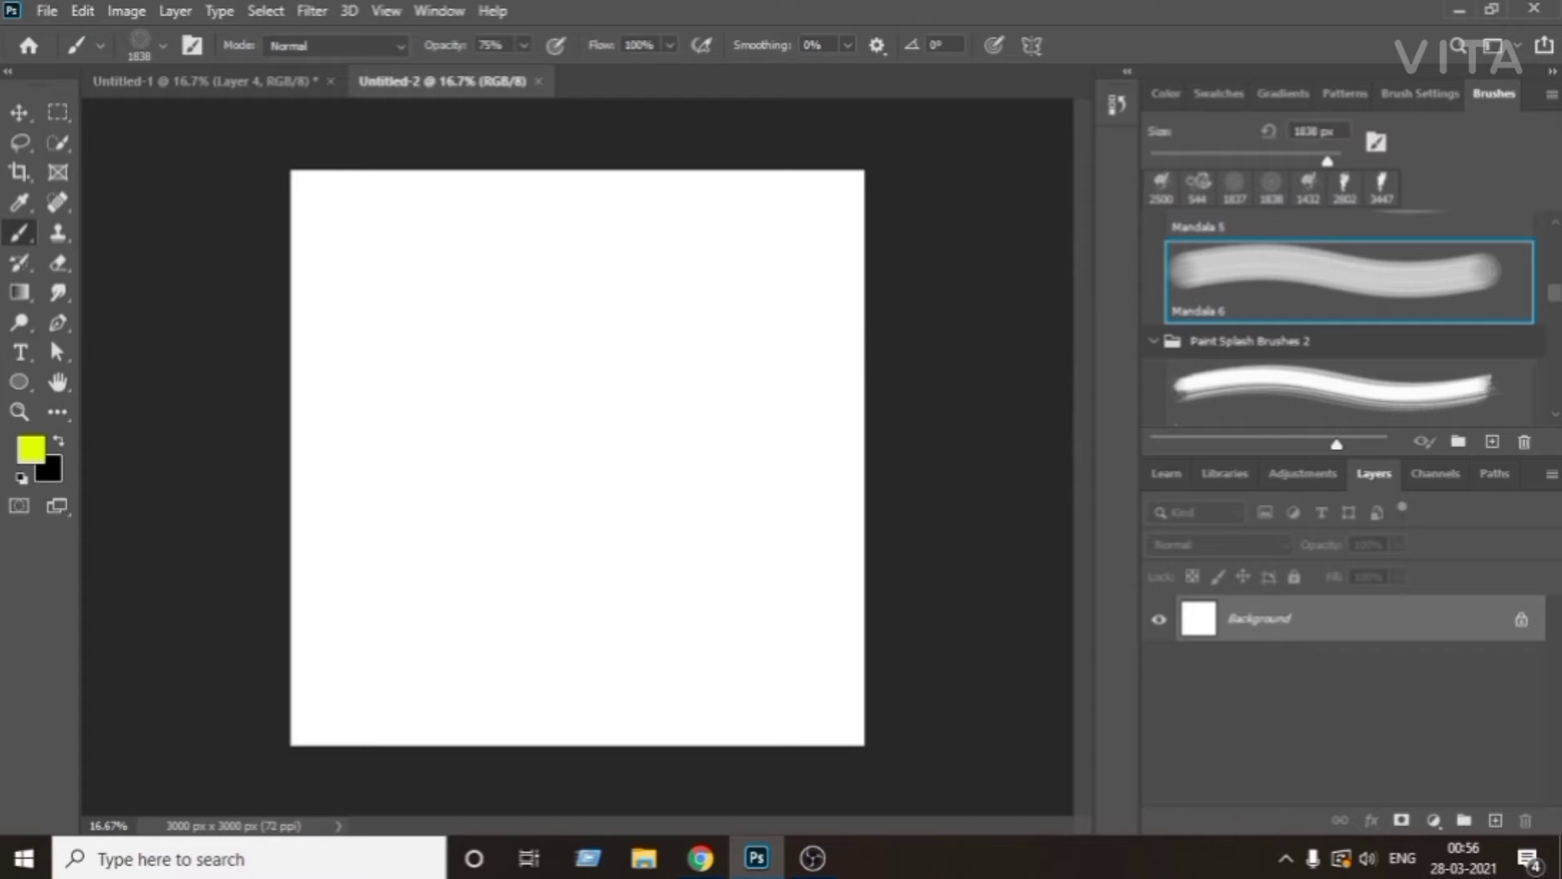
# Collapse the DD Mandala Flower Brushes 65434 group and look through the presets in Paint Splash Brushes 2.
pyautogui.moveTo(1558, 300); pyautogui.dragTo(1558, 255)
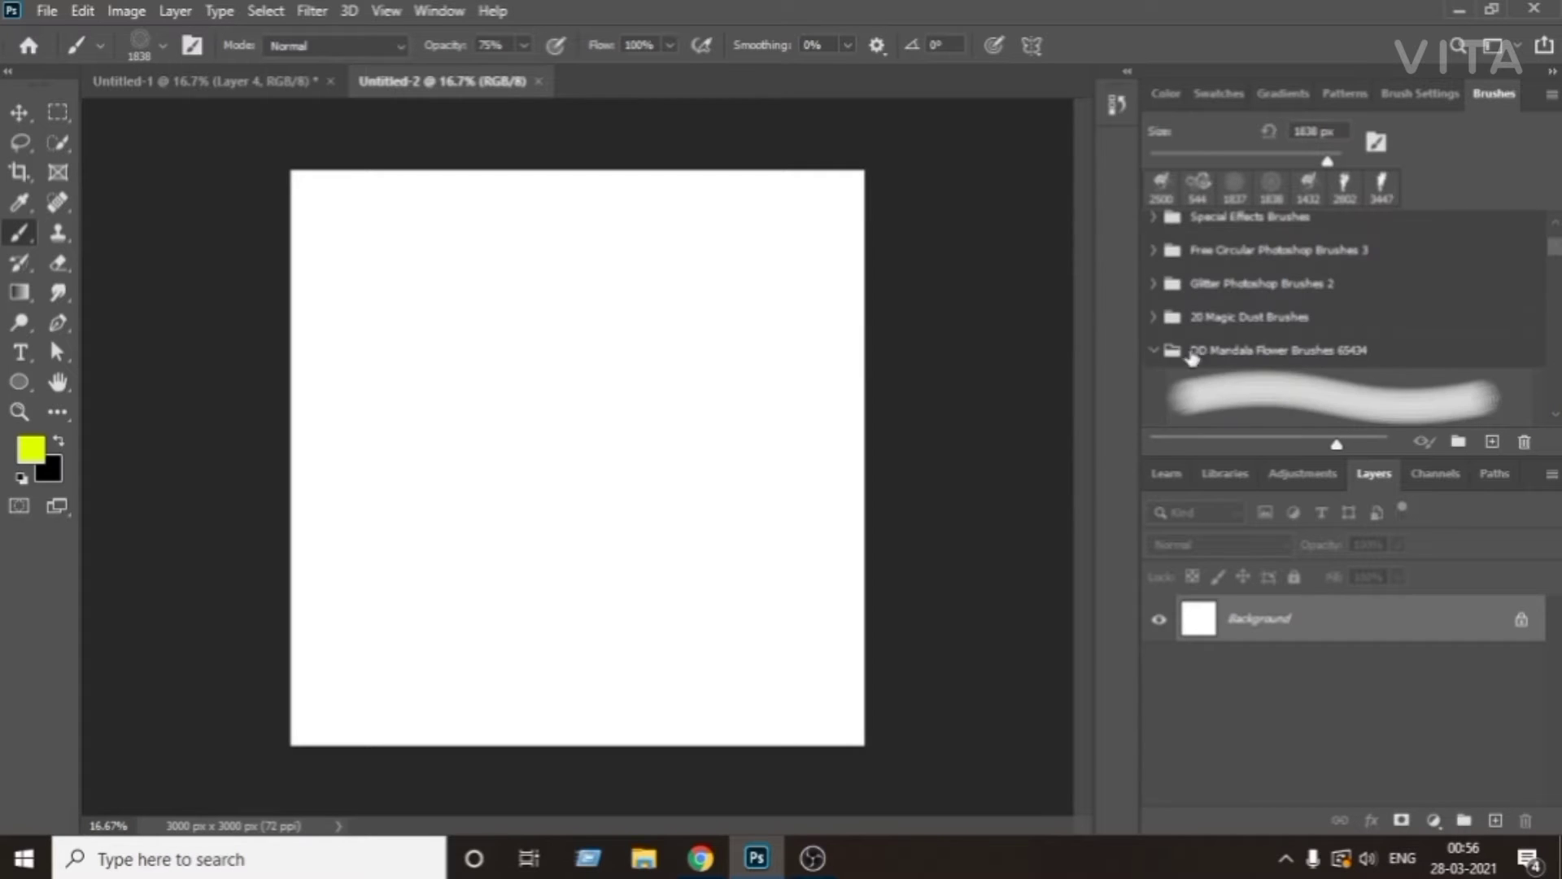
pyautogui.click(1156, 351)
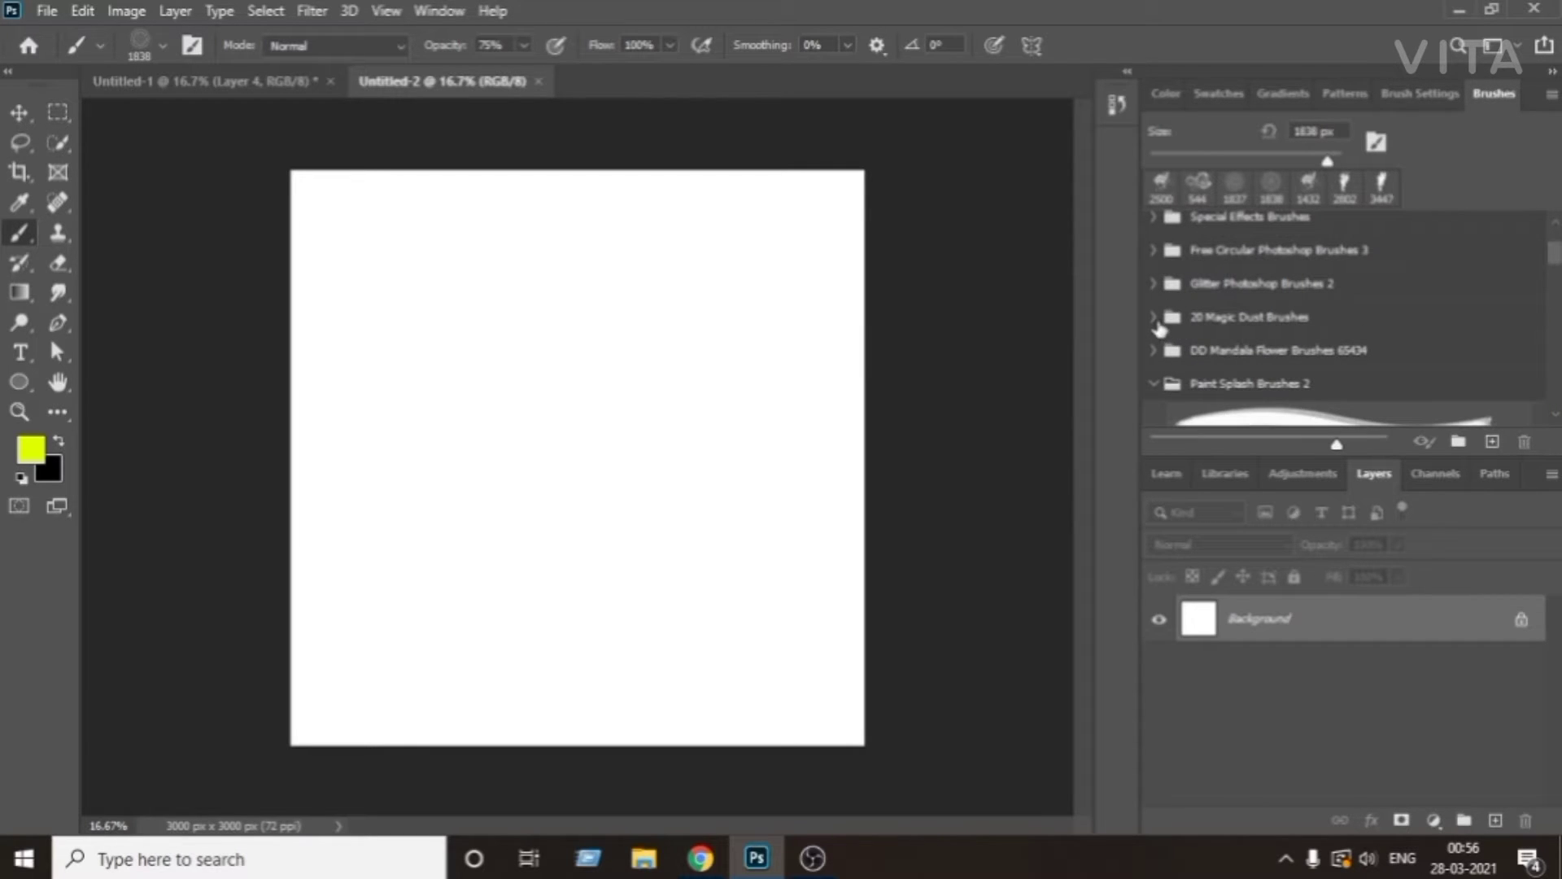
pyautogui.scroll(-6, 1295, 396)
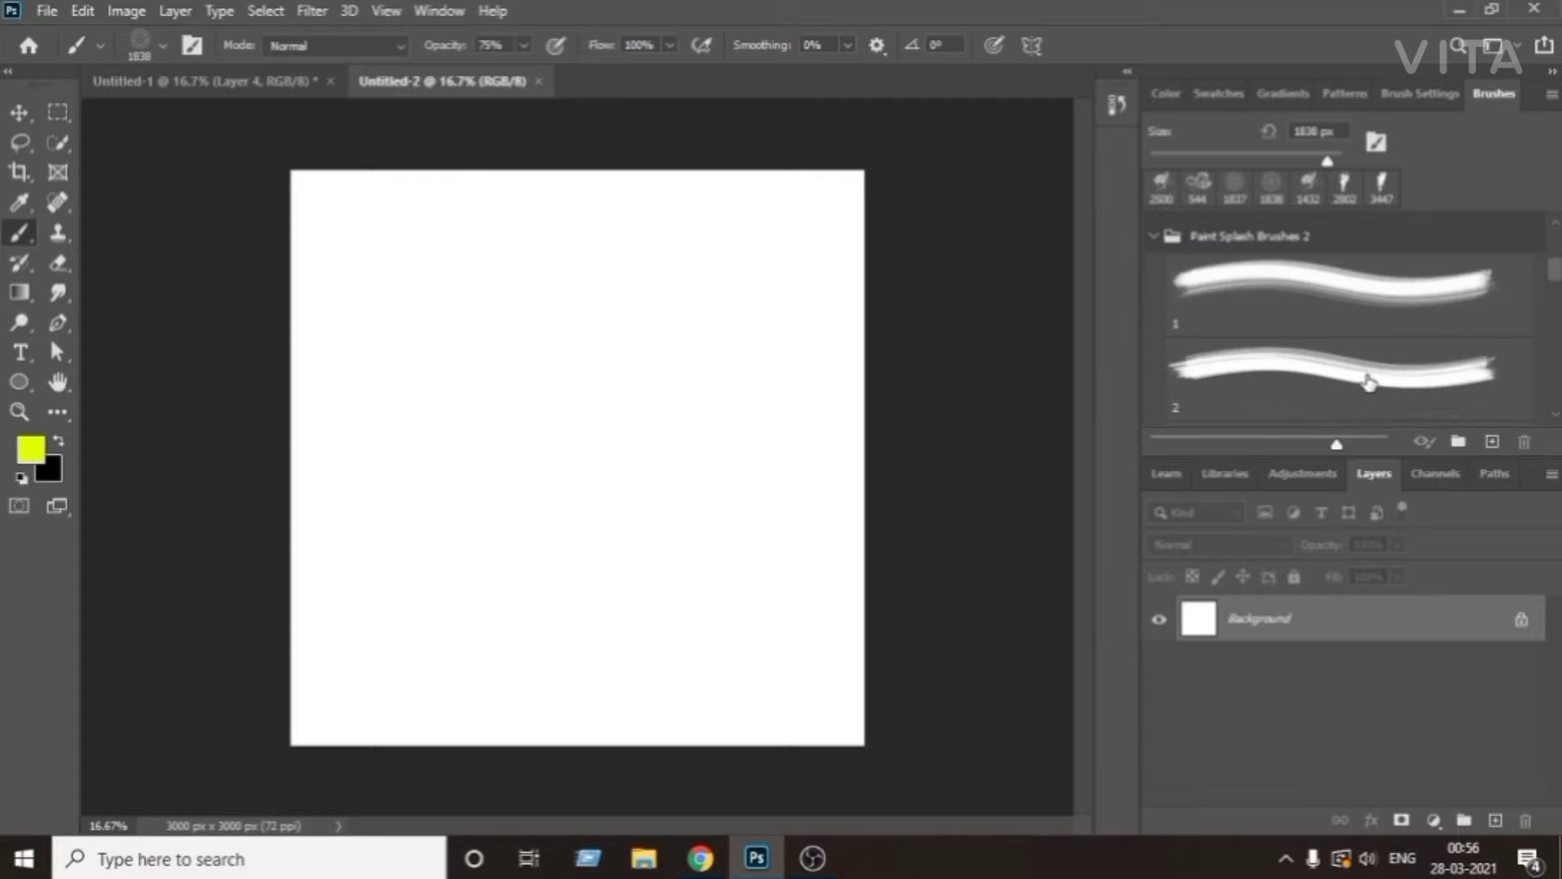
pyautogui.scroll(-5, 1381, 335)
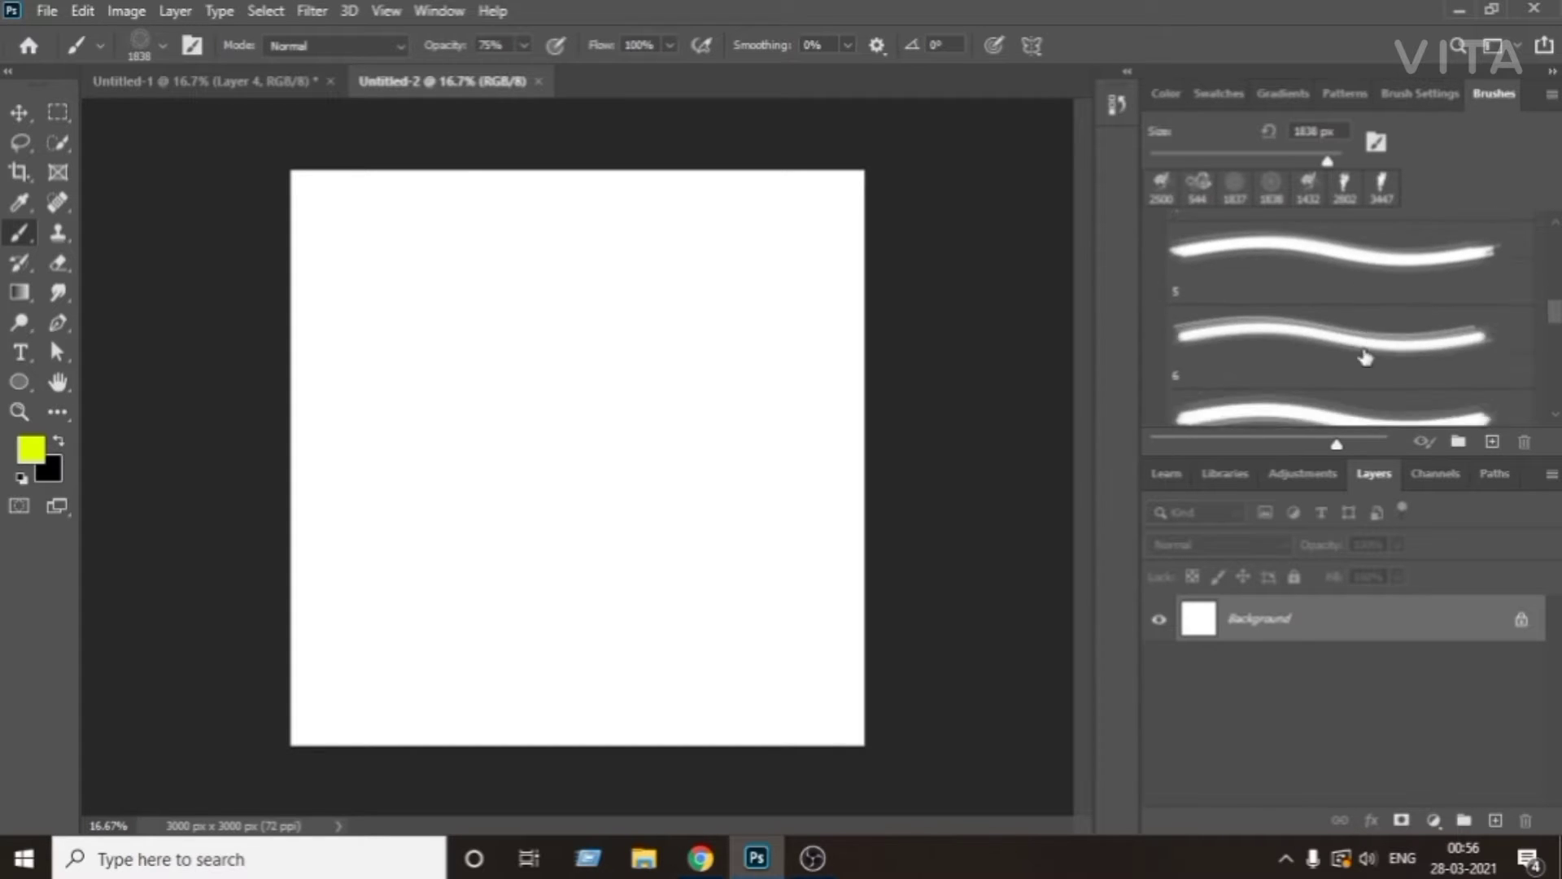
pyautogui.scroll(-5, 1359, 369)
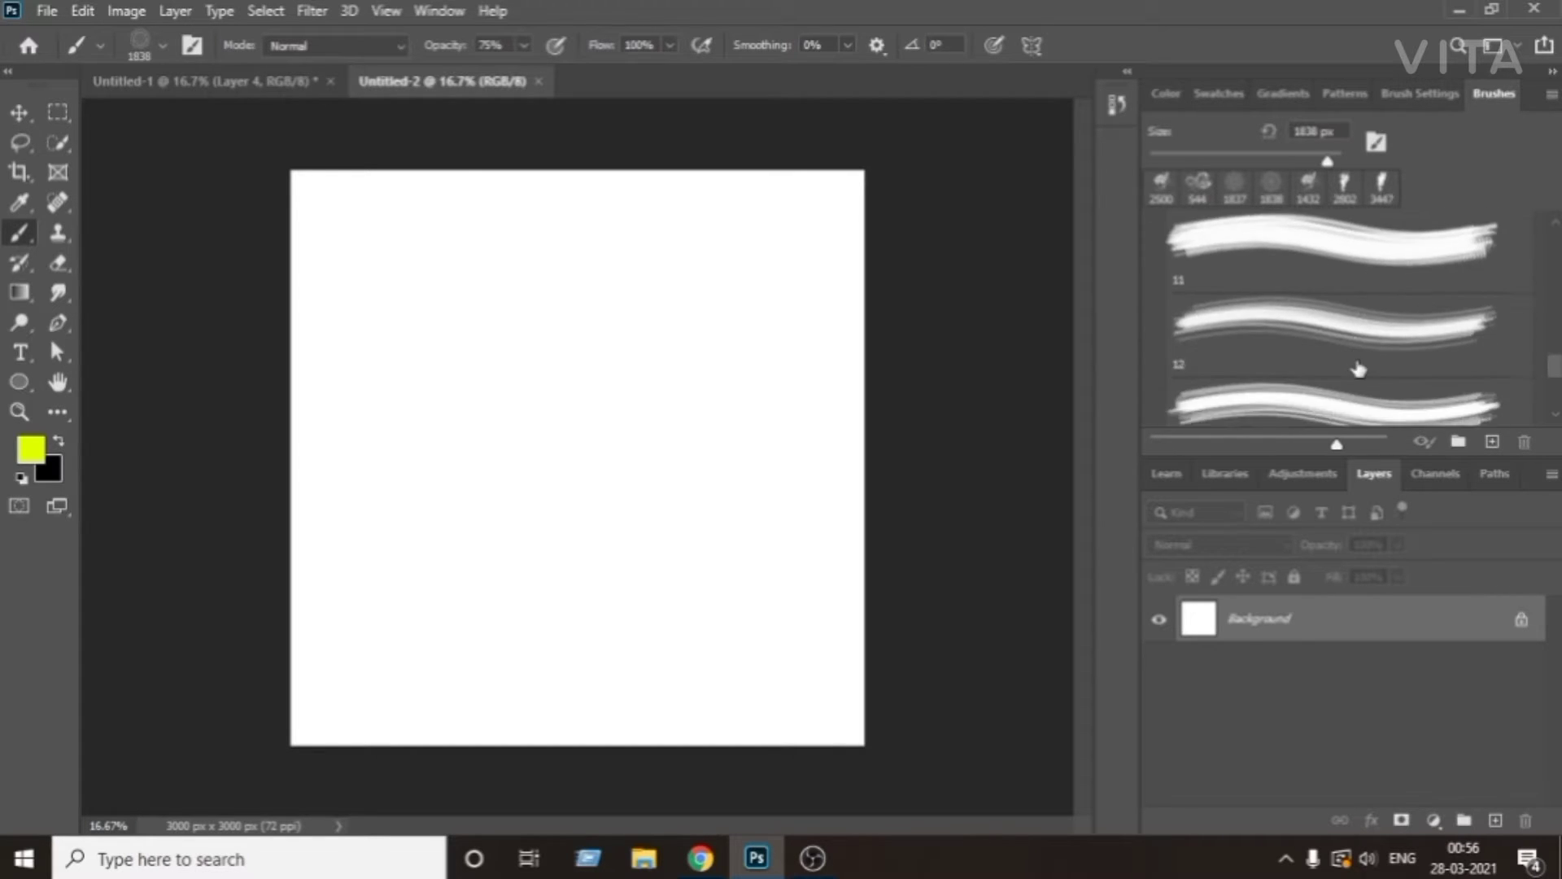
pyautogui.scroll(-3, 1359, 369)
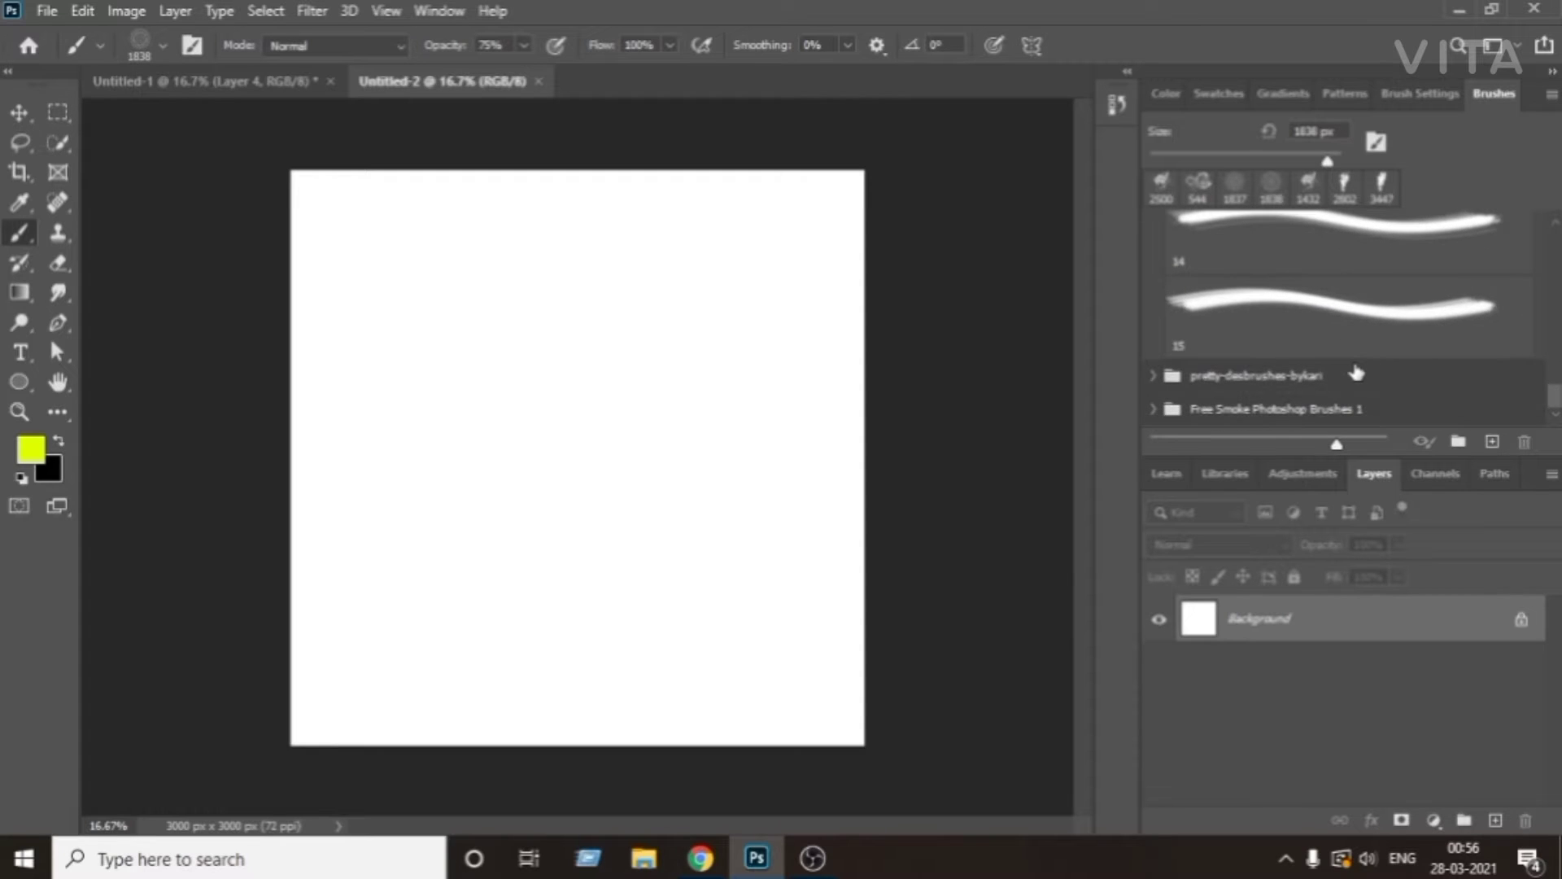
# Choose the pretty-desbrushes-bykari-001 brush, enlarge it to 2072 px and try it on the canvas.
pyautogui.click(1152, 376)
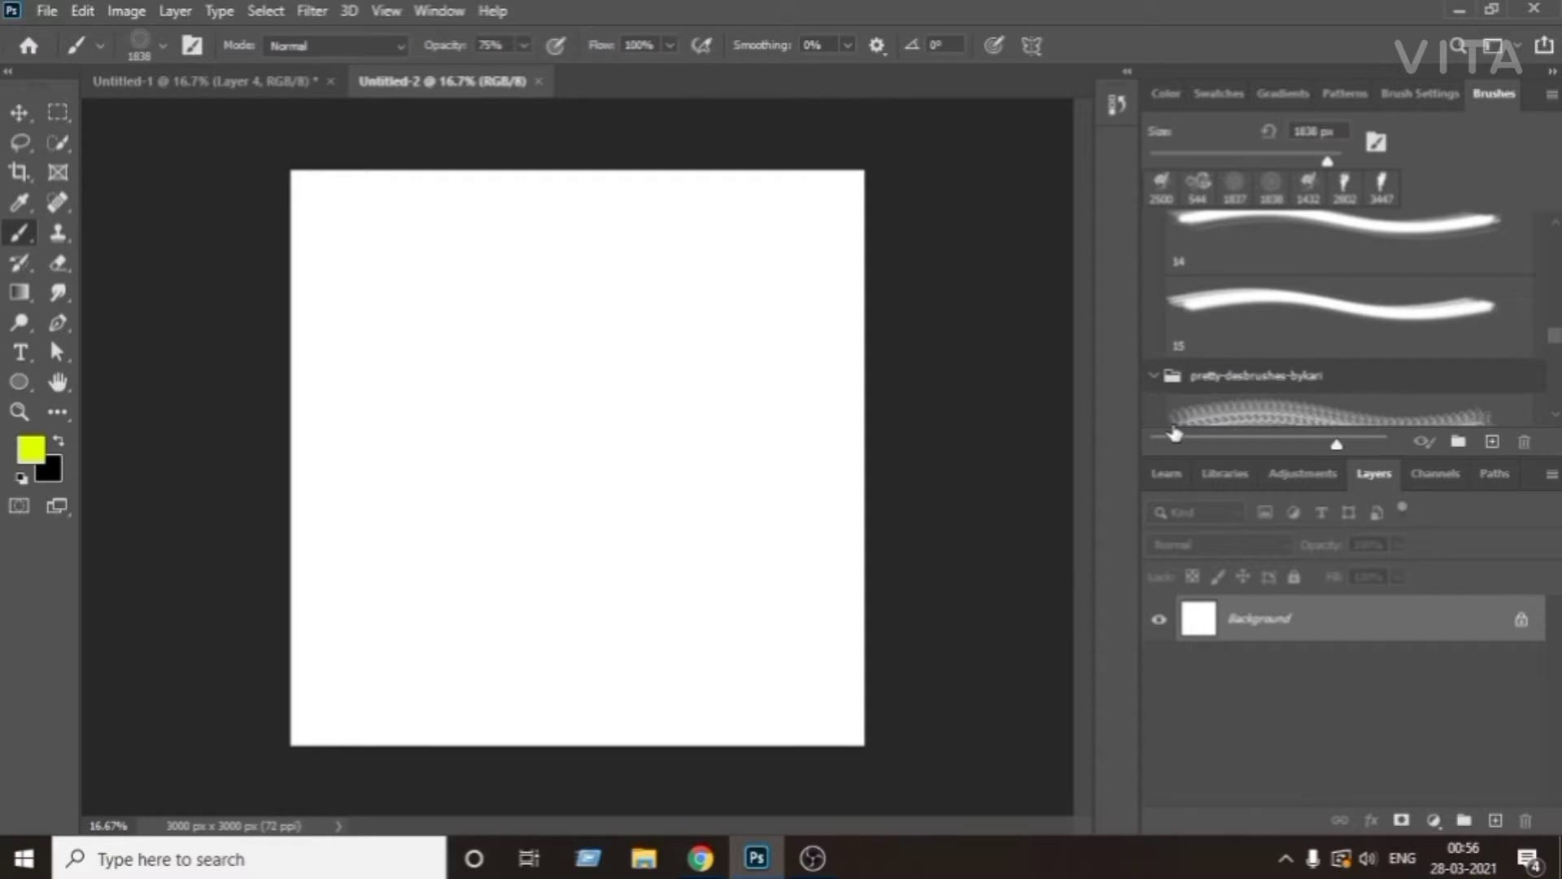
pyautogui.click(1212, 411)
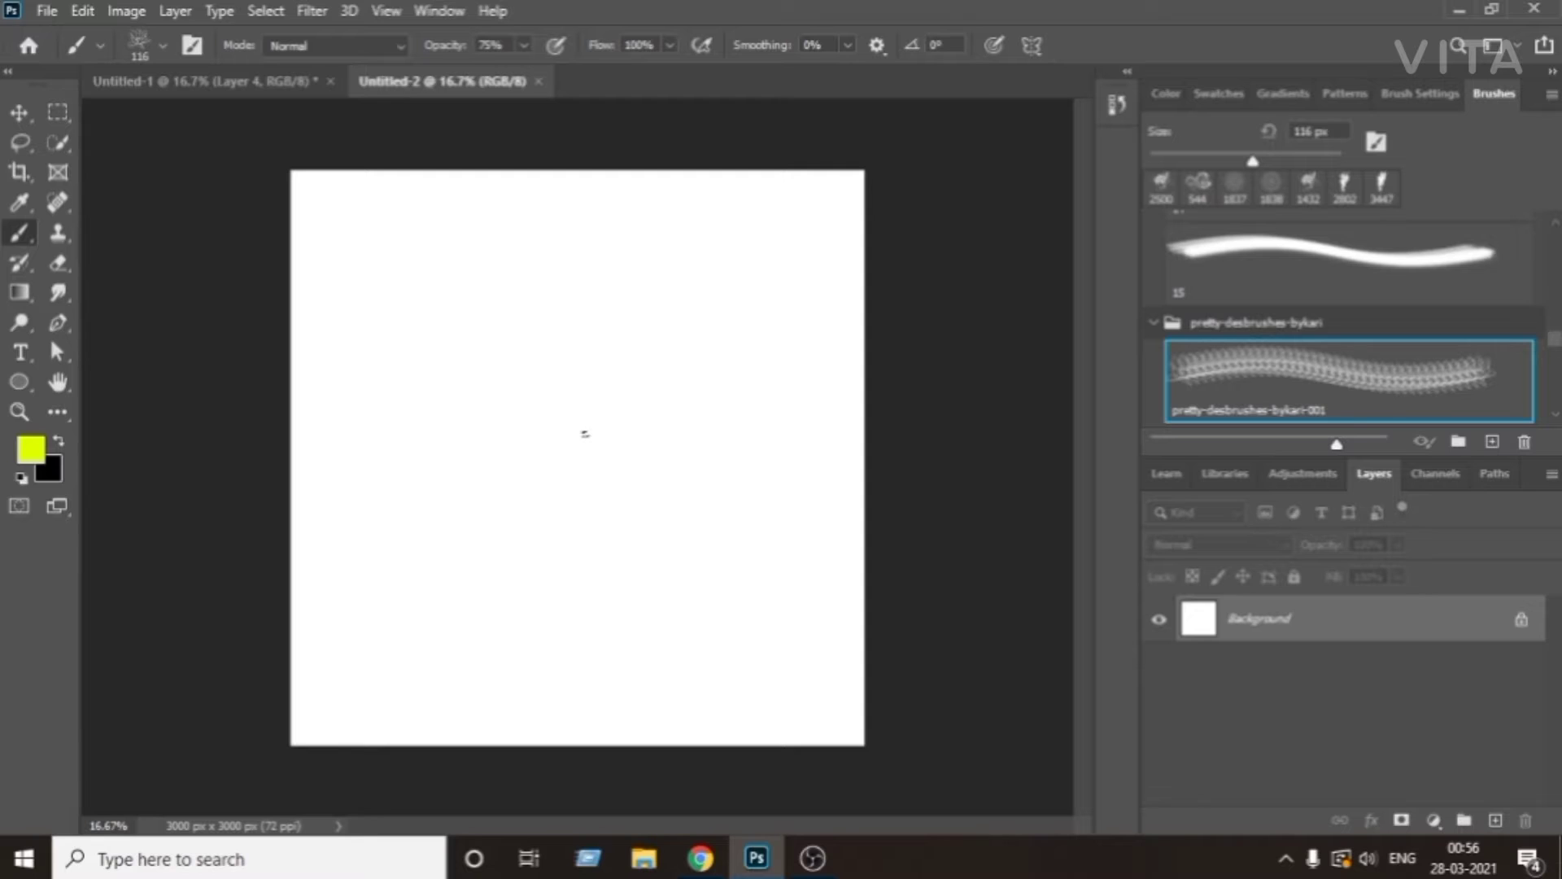
pyautogui.rightClick(585, 434)
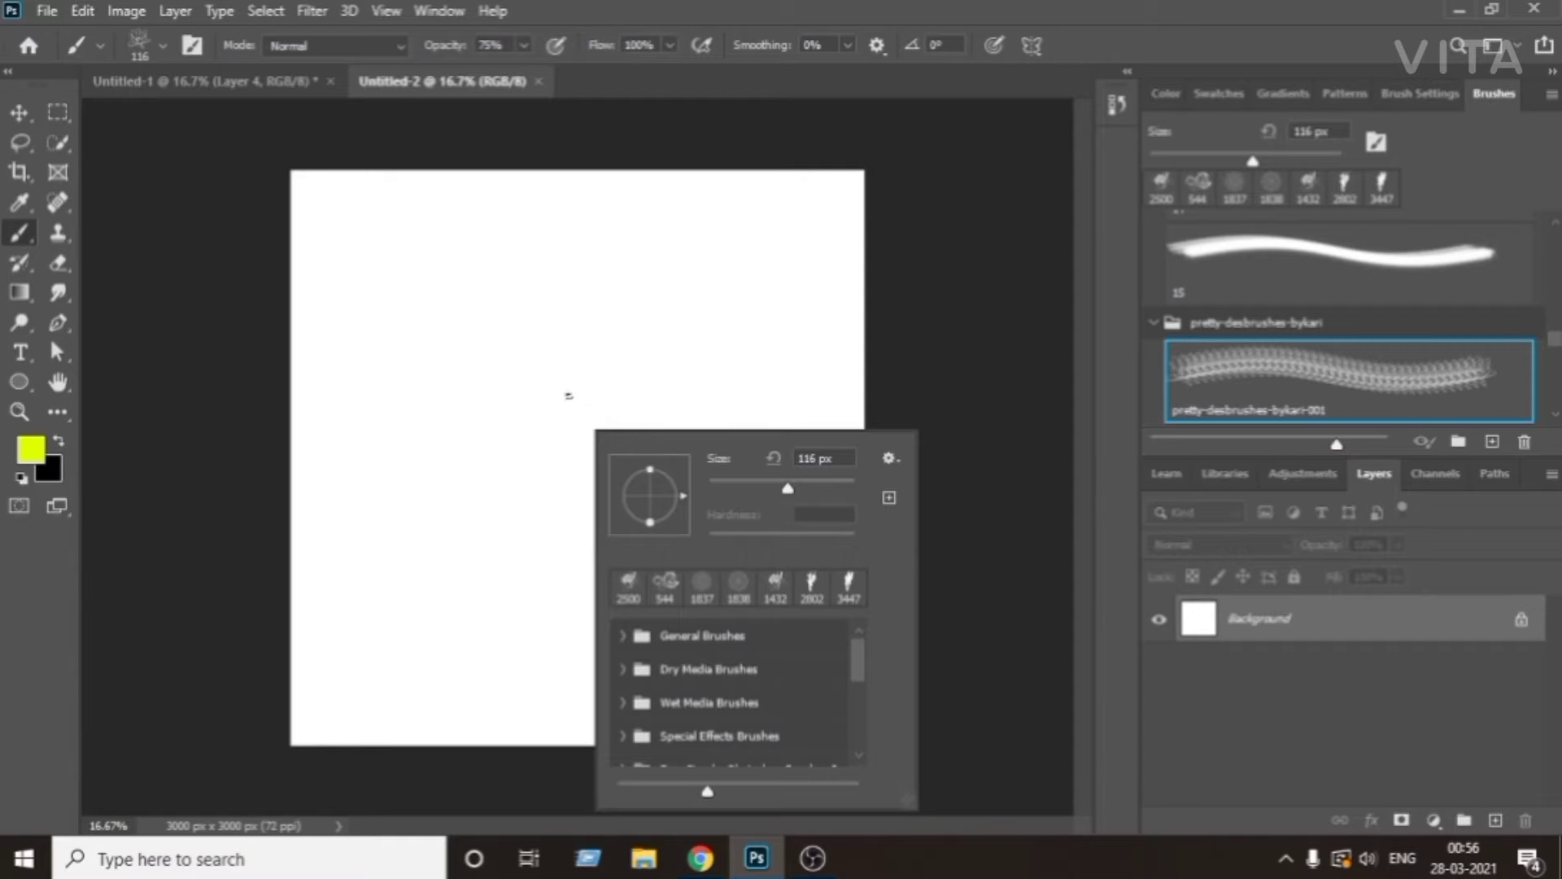
pyautogui.click(220, 379)
pyautogui.moveTo(391, 389); pyautogui.dragTo(579, 441)
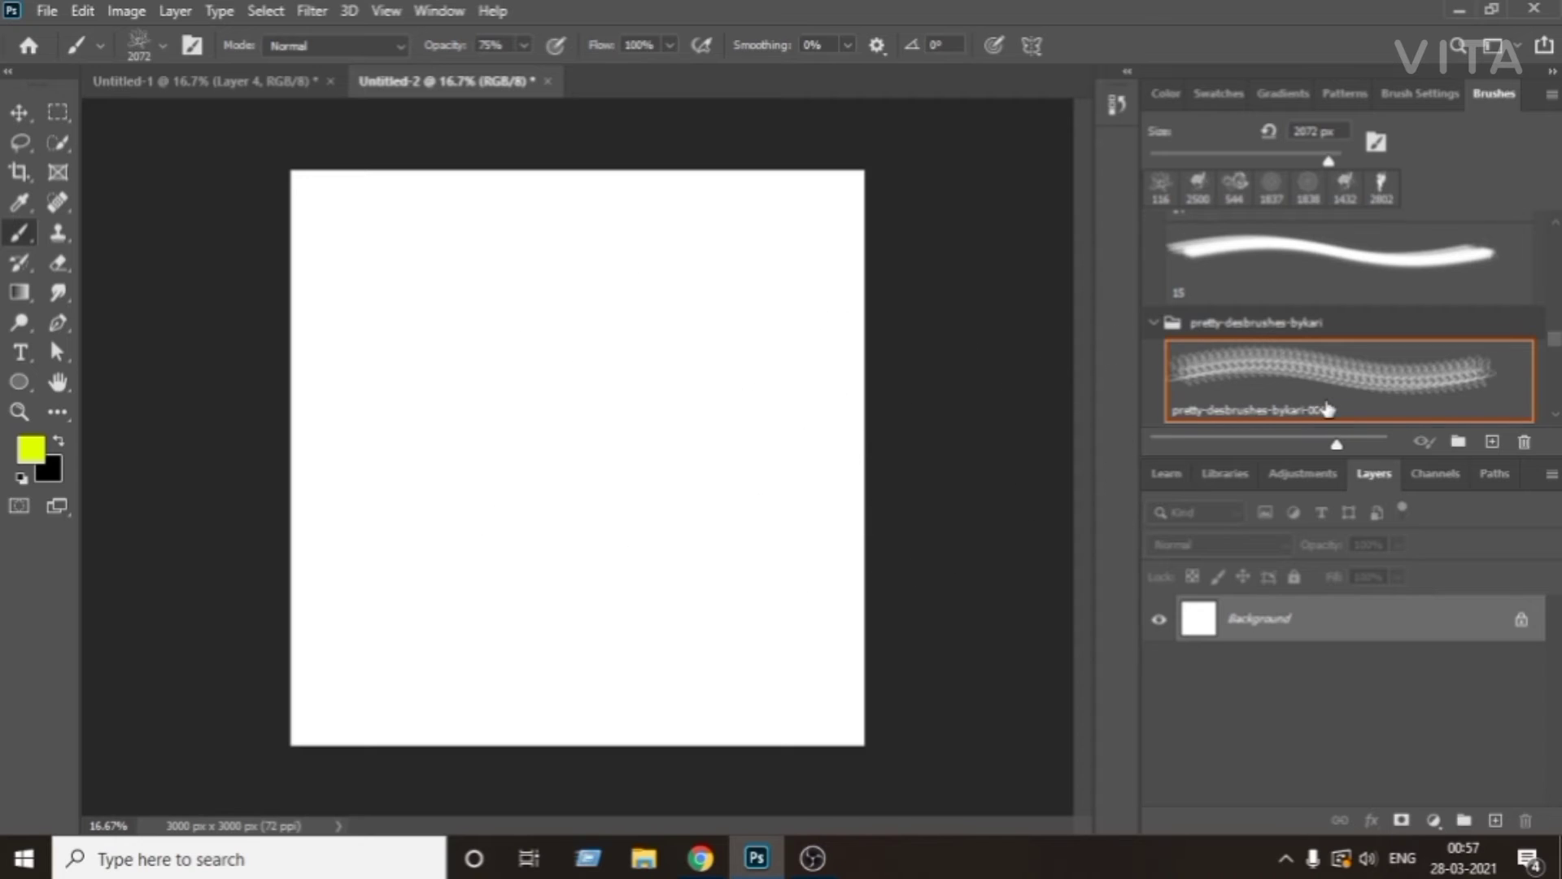
# Expand the Free Smoke Photoshop Brushes 1 group and select smoke brush 1.
pyautogui.scroll(-5, 1328, 409)
pyautogui.scroll(-5, 1267, 385)
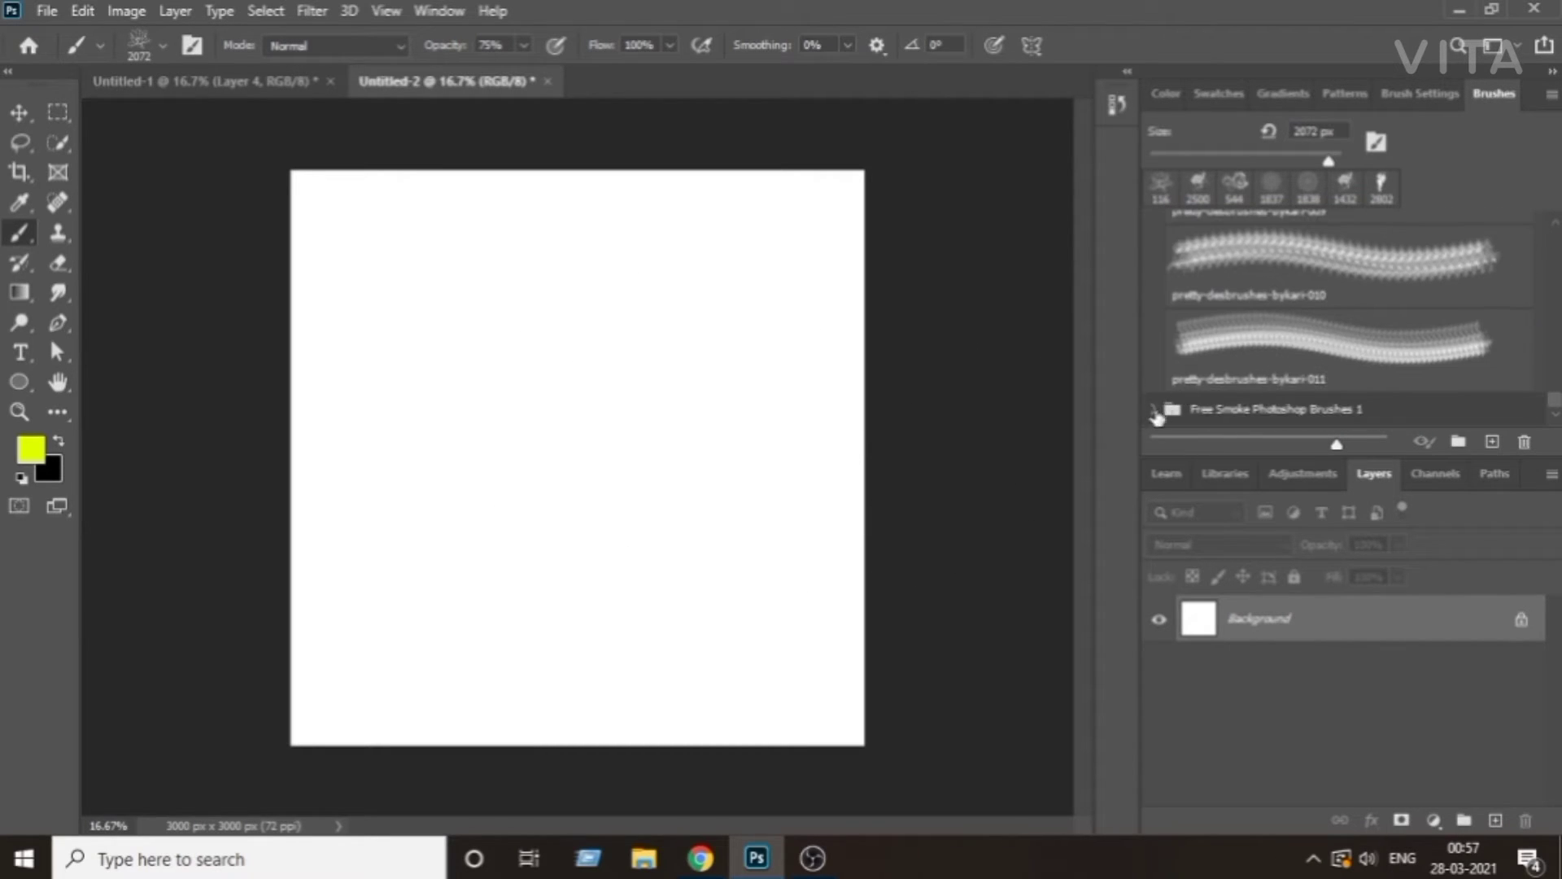
pyautogui.click(1153, 410)
pyautogui.scroll(-2, 1302, 403)
pyautogui.click(1326, 376)
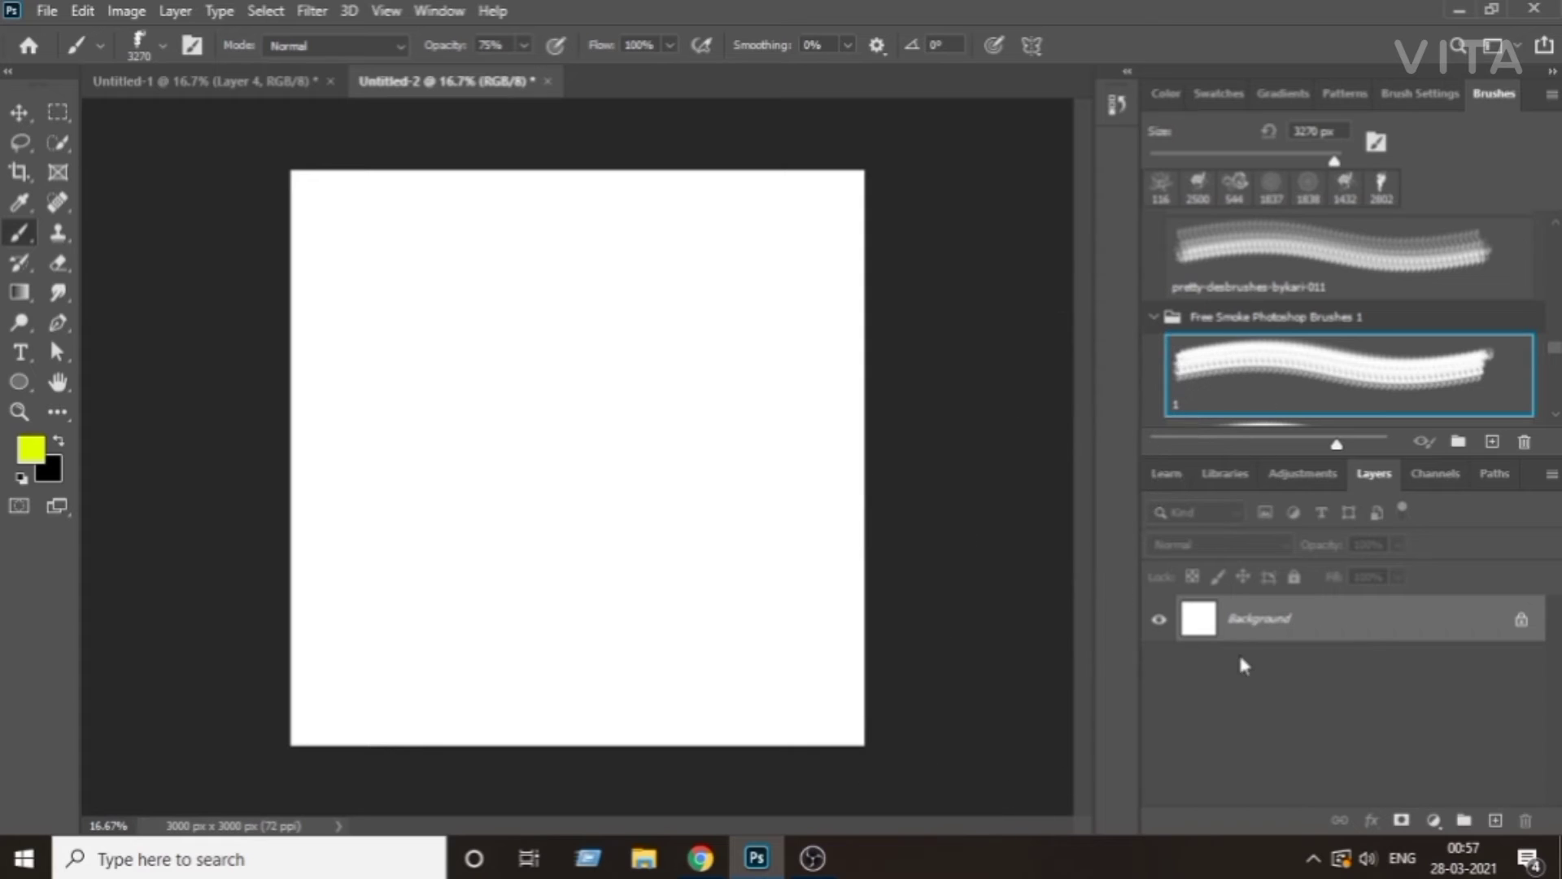
# Convert the Background into a regular layer named Layer 0 and add a new empty layer above it.
pyautogui.doubleClick(1300, 621)
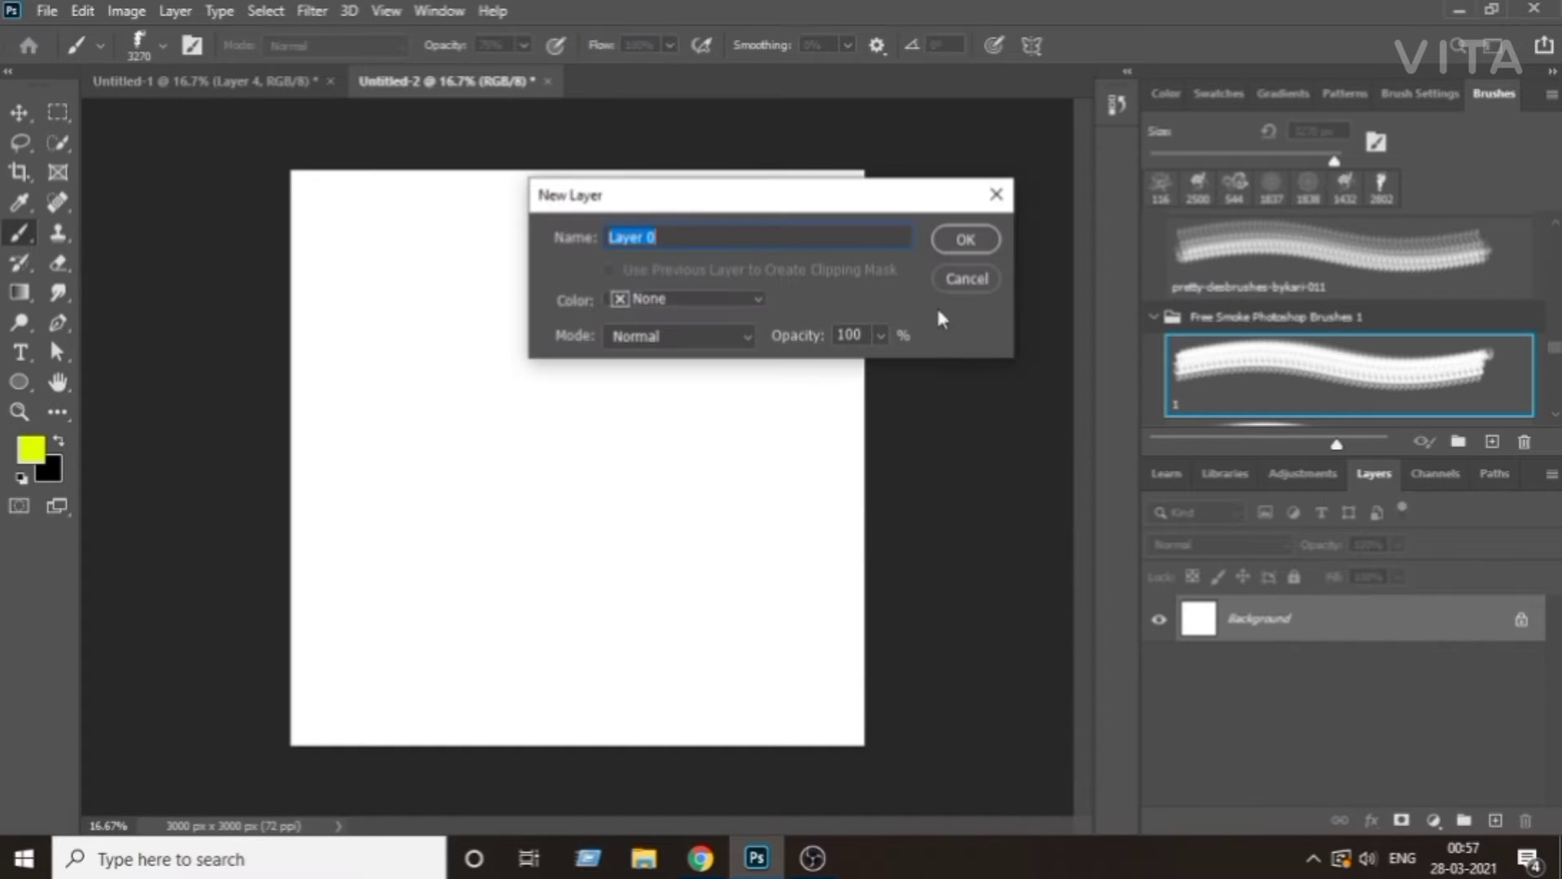
pyautogui.click(985, 242)
pyautogui.click(1497, 820)
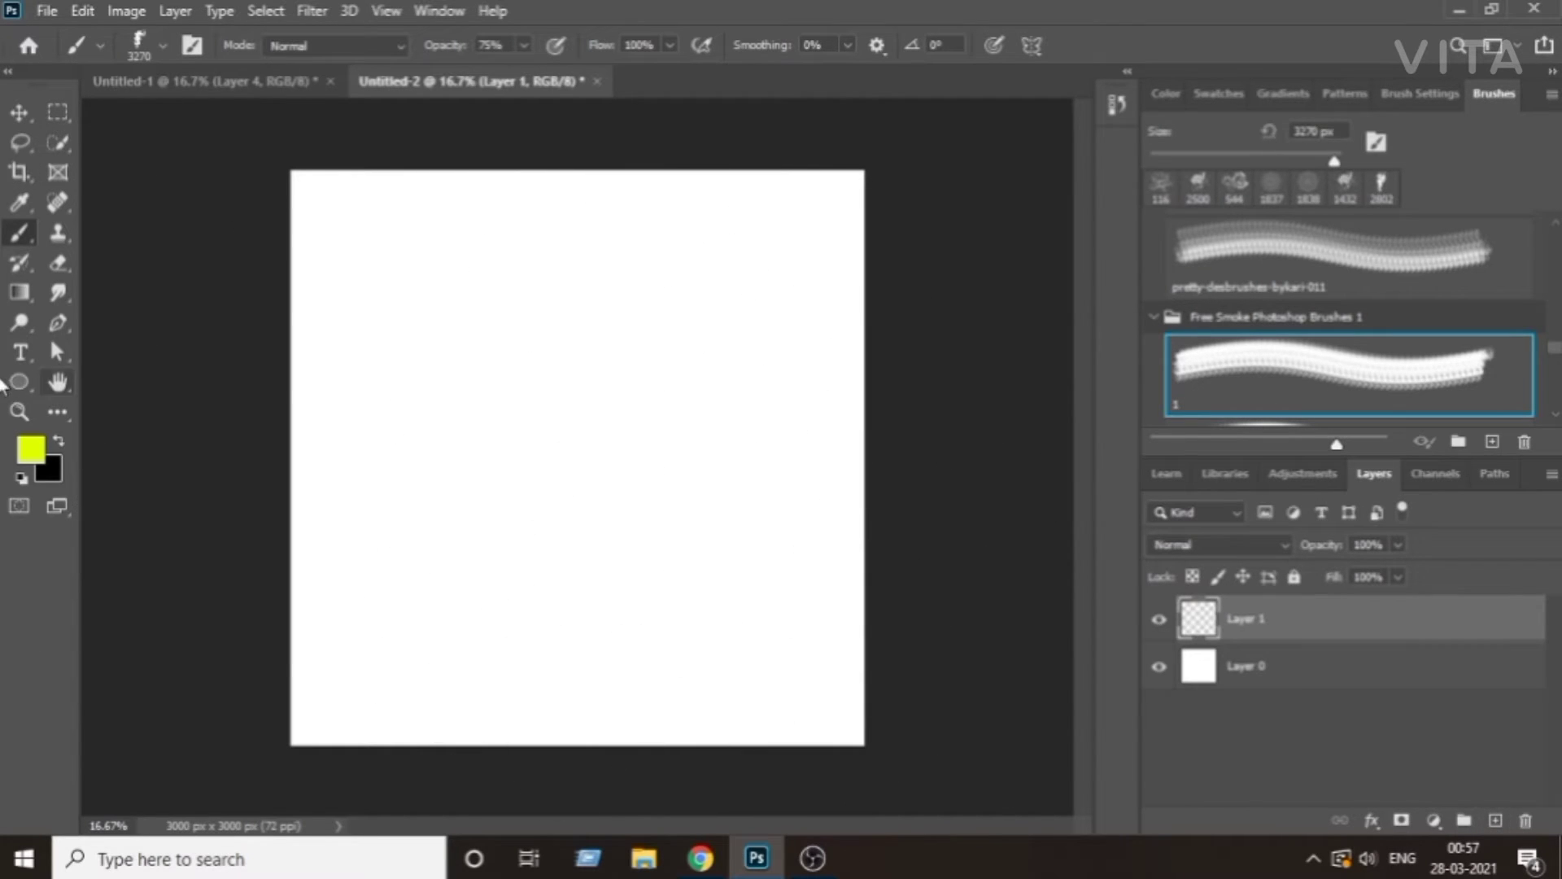
# Set the foreground colour to red ff0024 and stamp smoke brush 1 at 3270 px on the new layer.
pyautogui.click(36, 461)
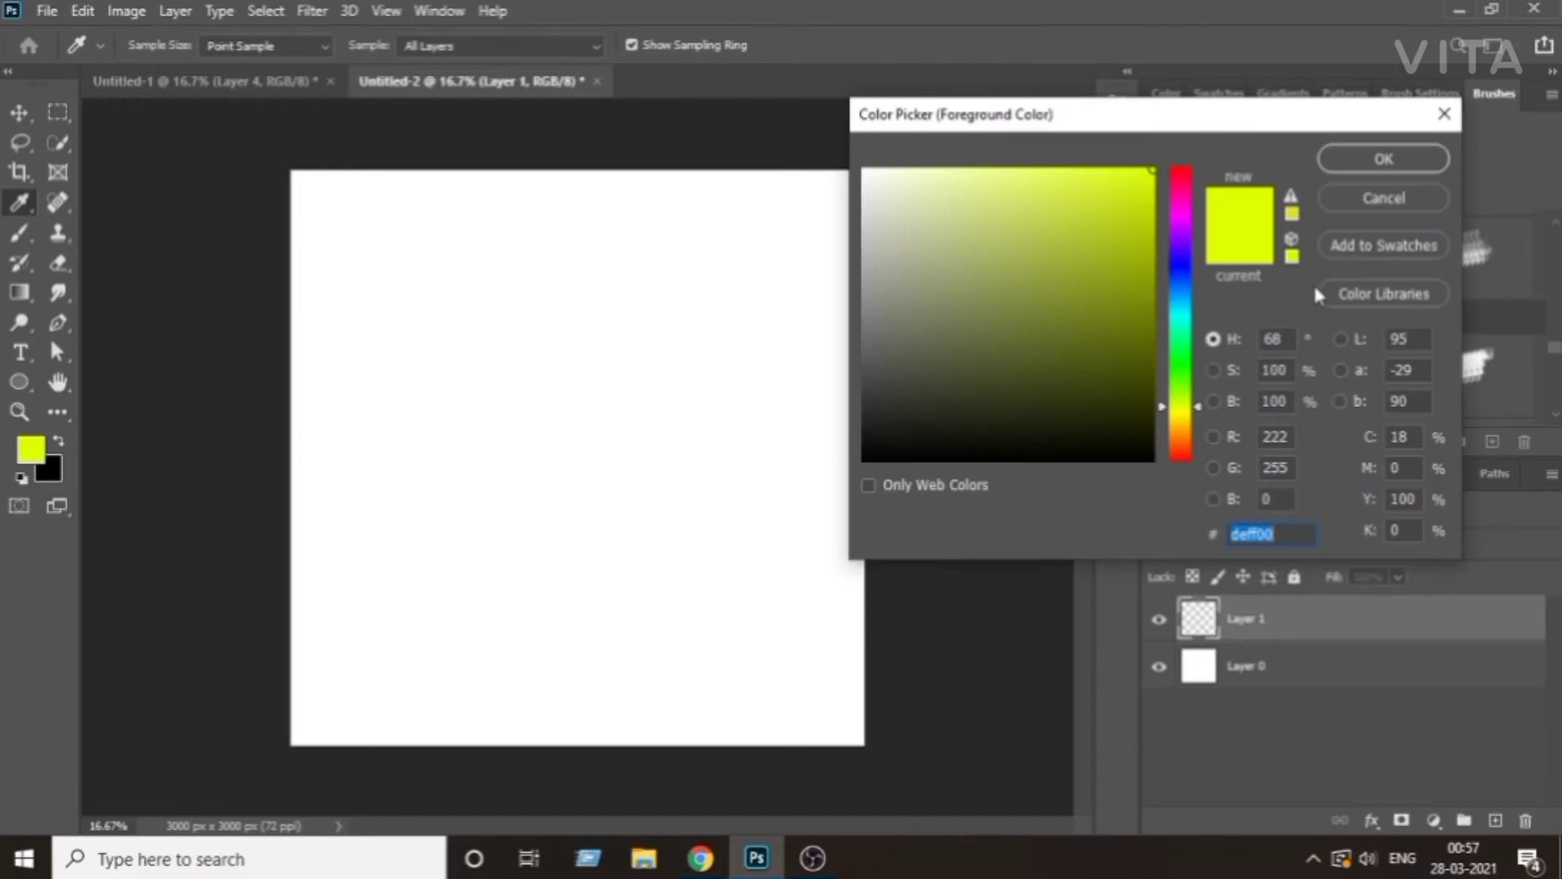
pyautogui.click(1183, 183)
pyautogui.click(1383, 159)
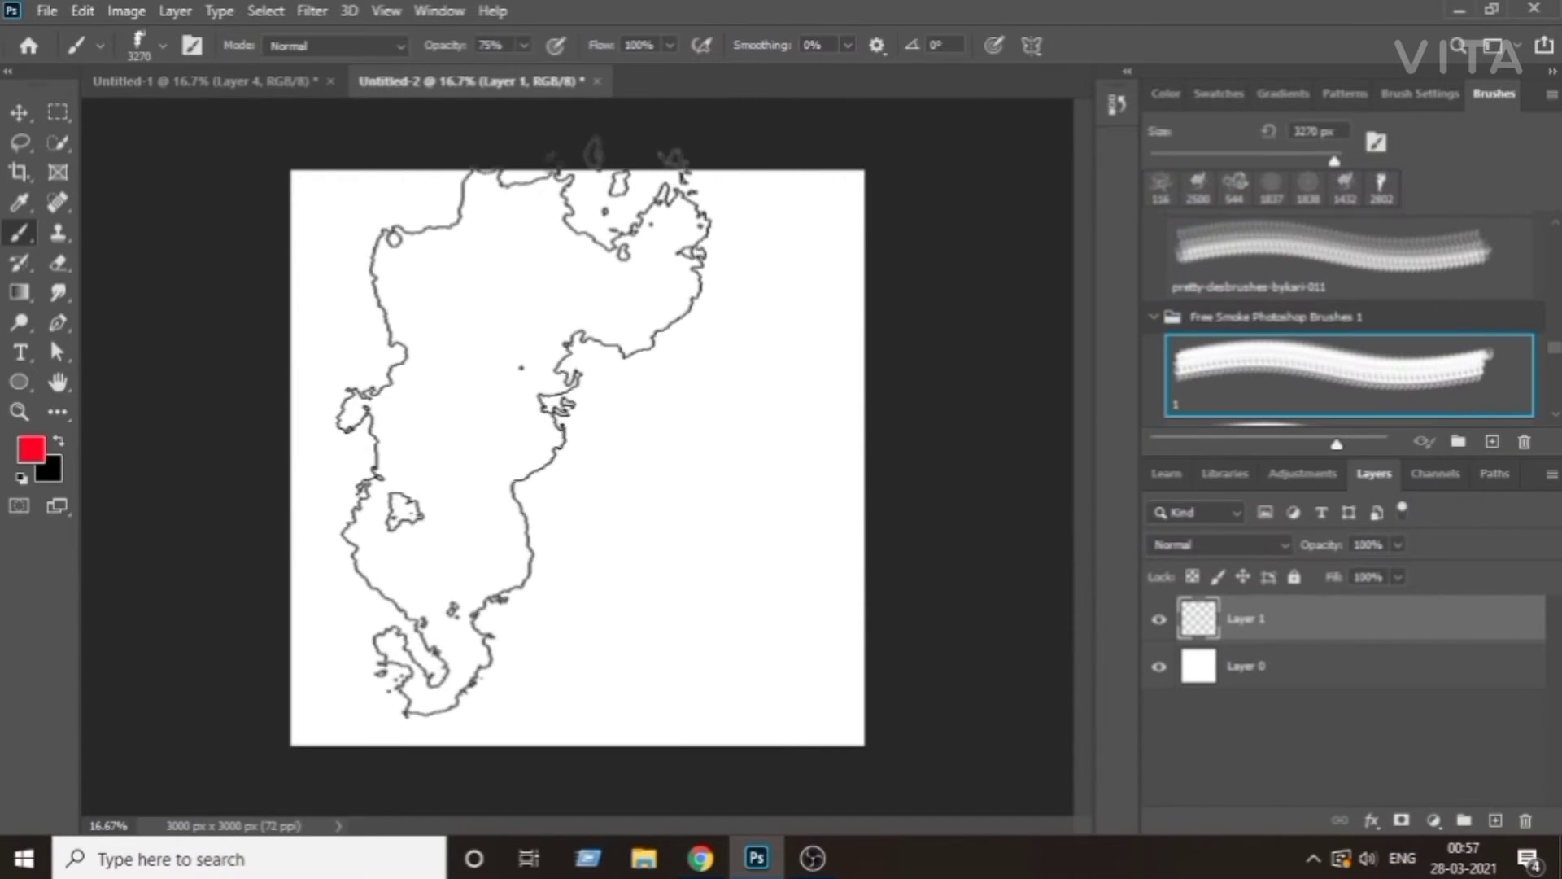
pyautogui.click(556, 435)
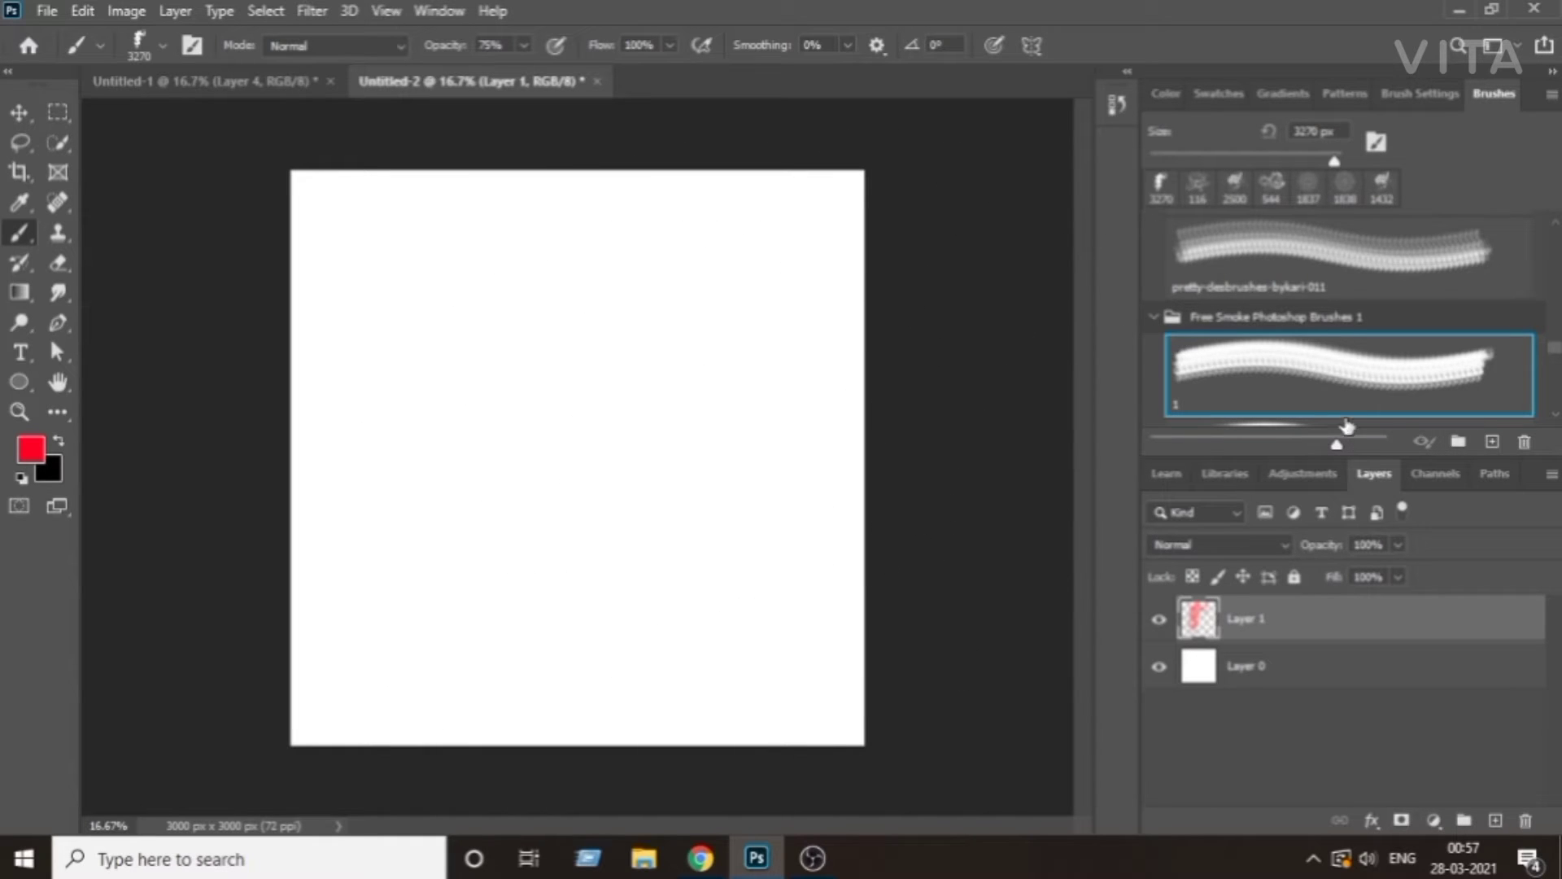
# Select smoke brush 2 and stamp red smoke at 3447 px over the left-centre of the canvas.
pyautogui.scroll(-2, 1334, 391)
pyautogui.click(1306, 402)
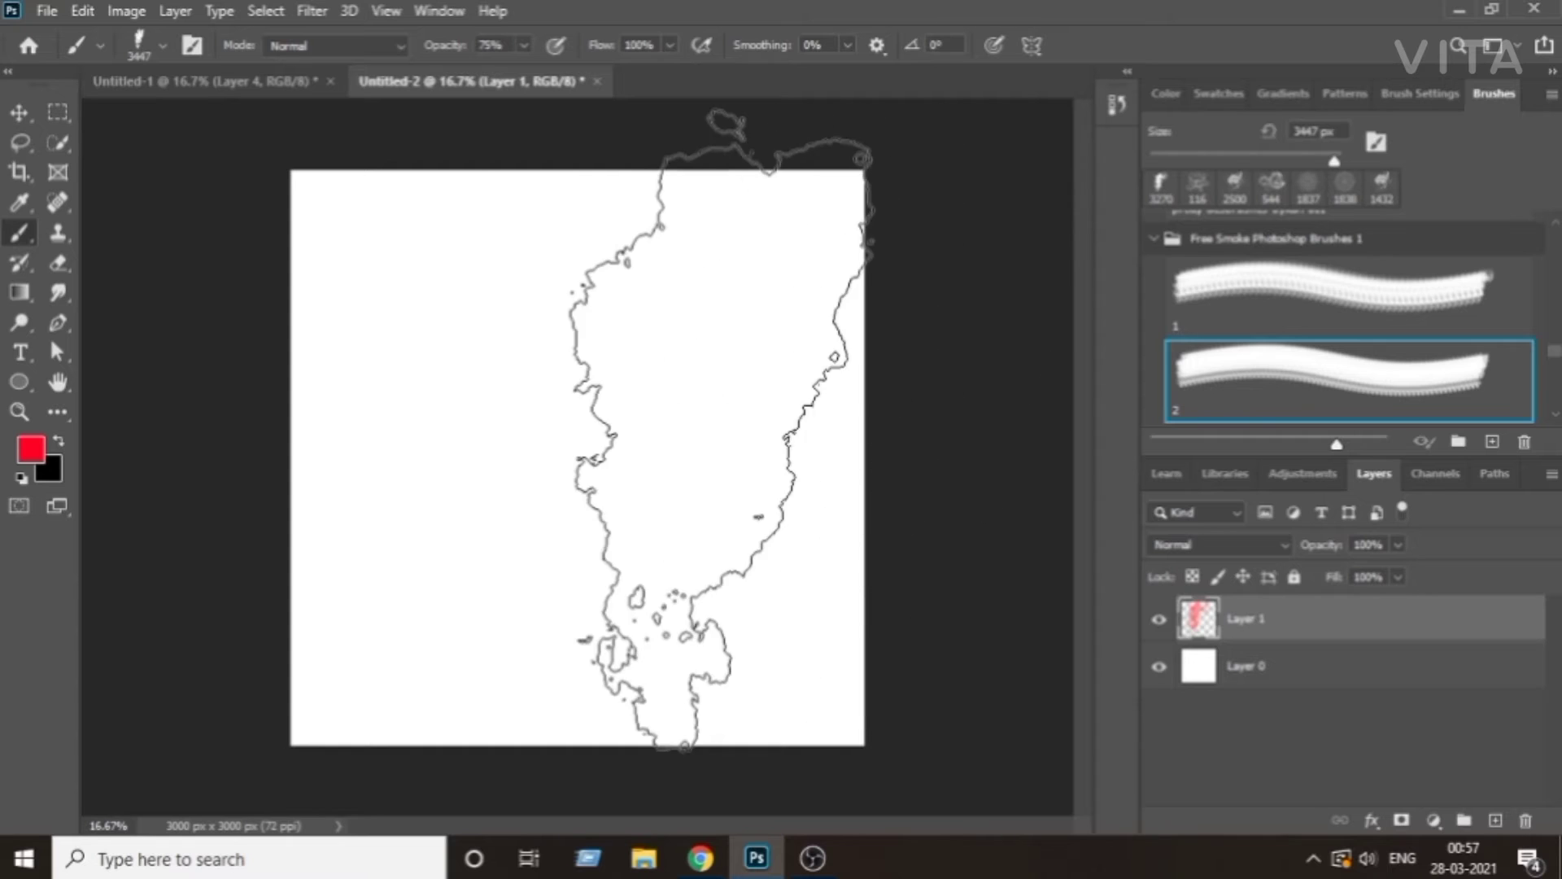
pyautogui.click(521, 457)
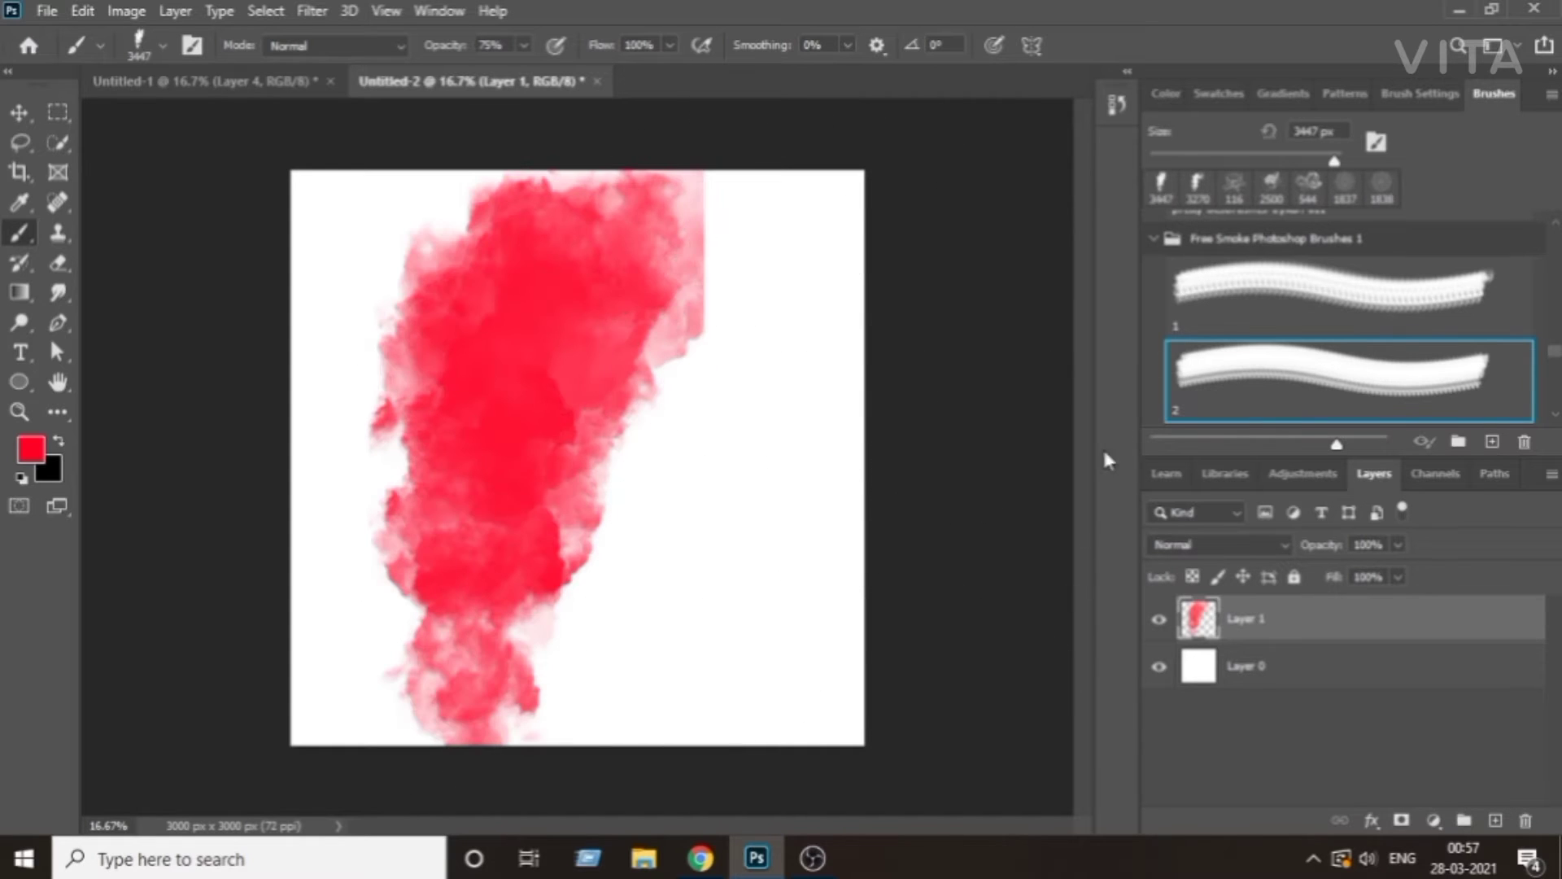
# Select smoke brush 3 and set the foreground colour to pure blue.
pyautogui.scroll(-2, 1284, 405)
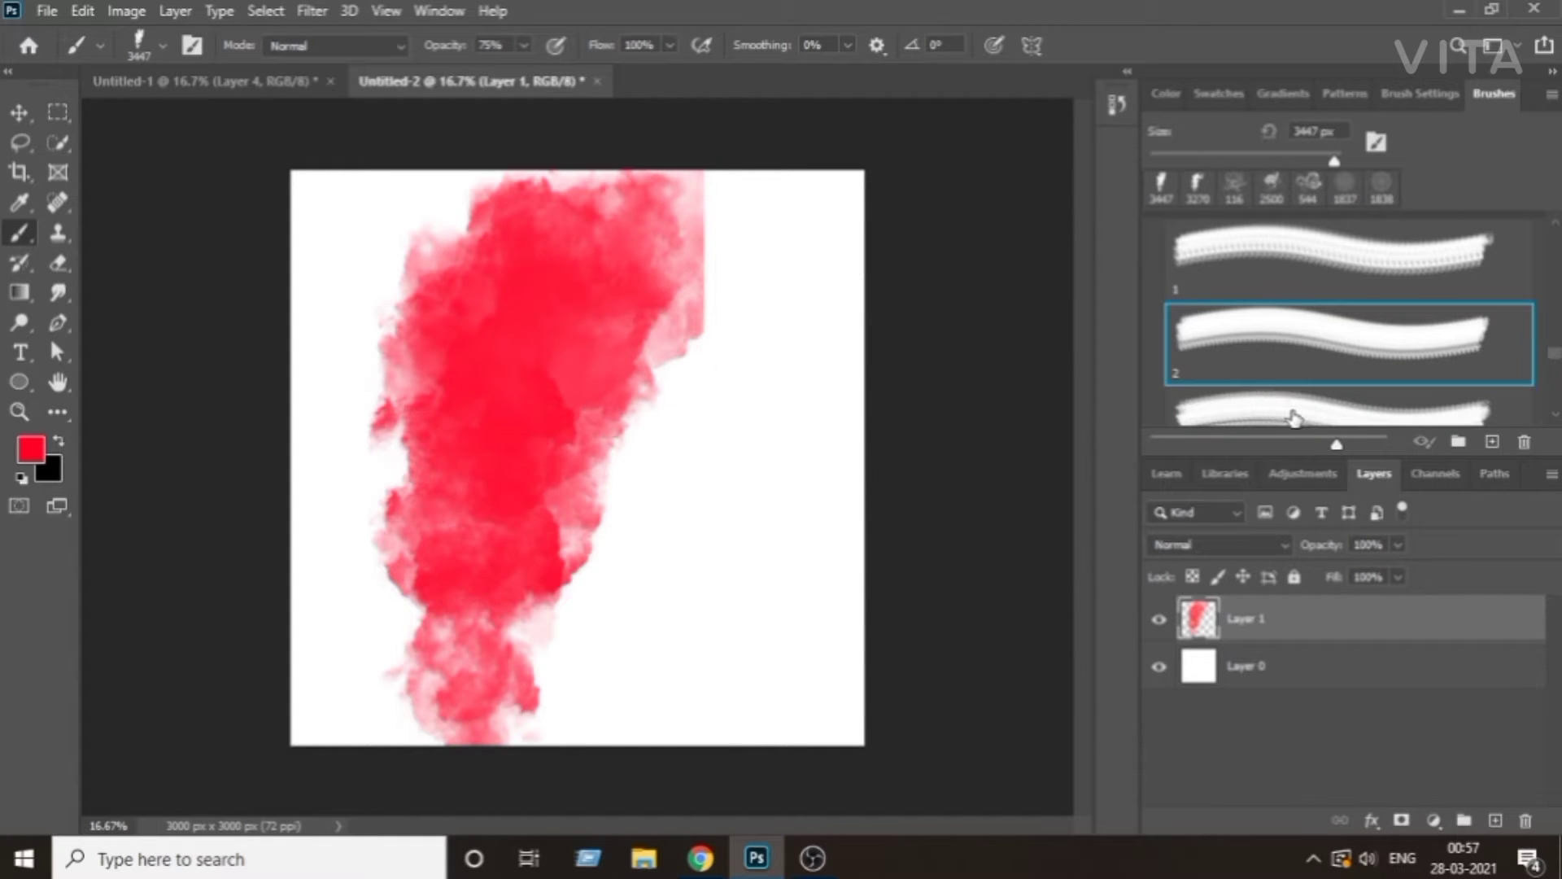
pyautogui.click(1294, 404)
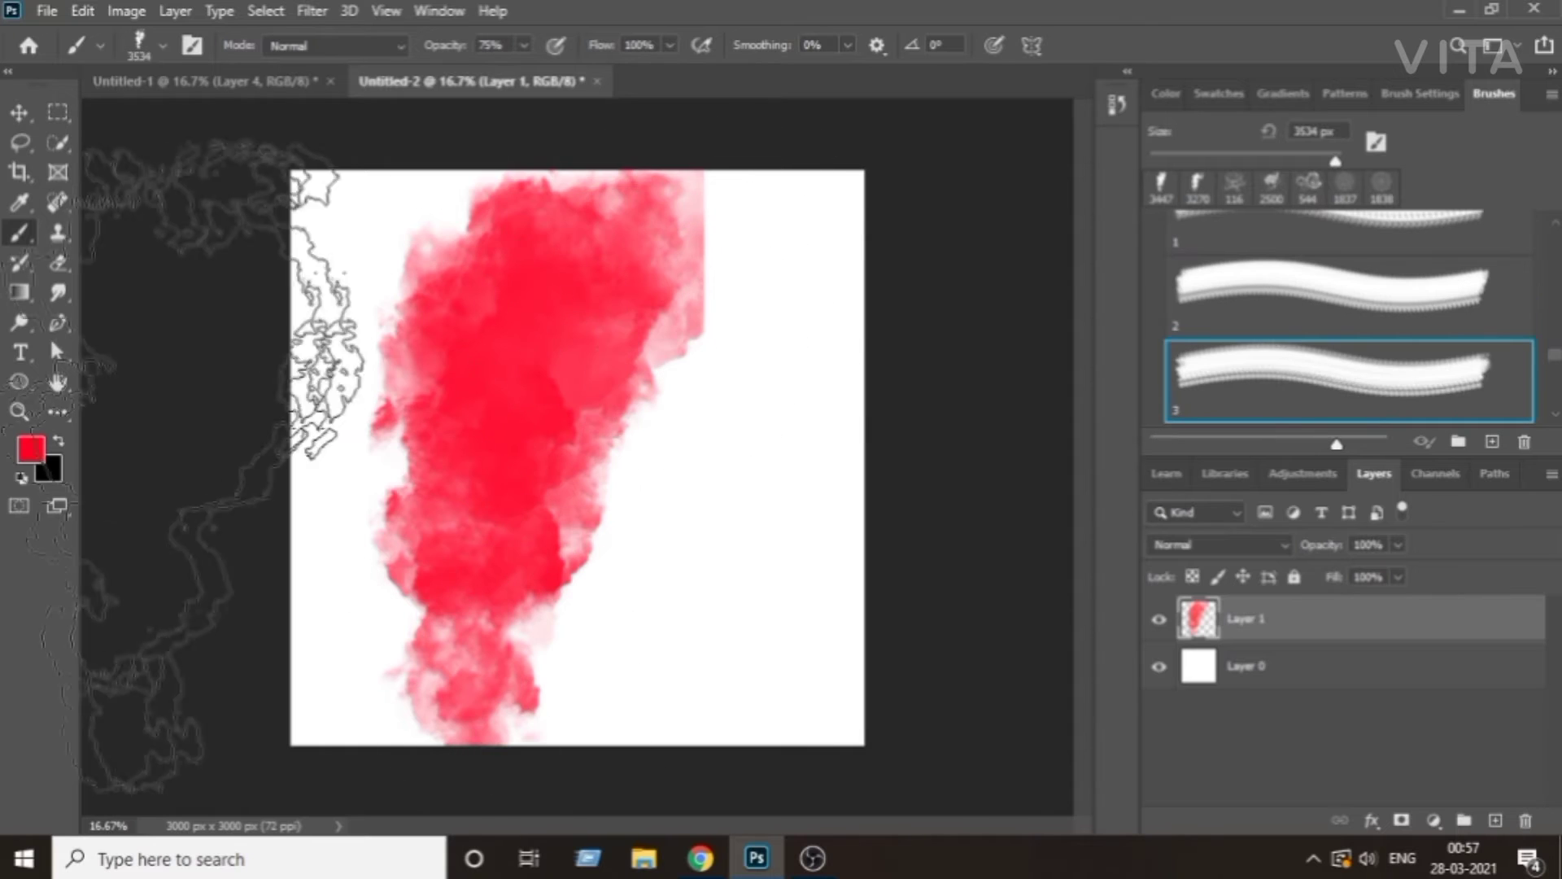
pyautogui.click(37, 456)
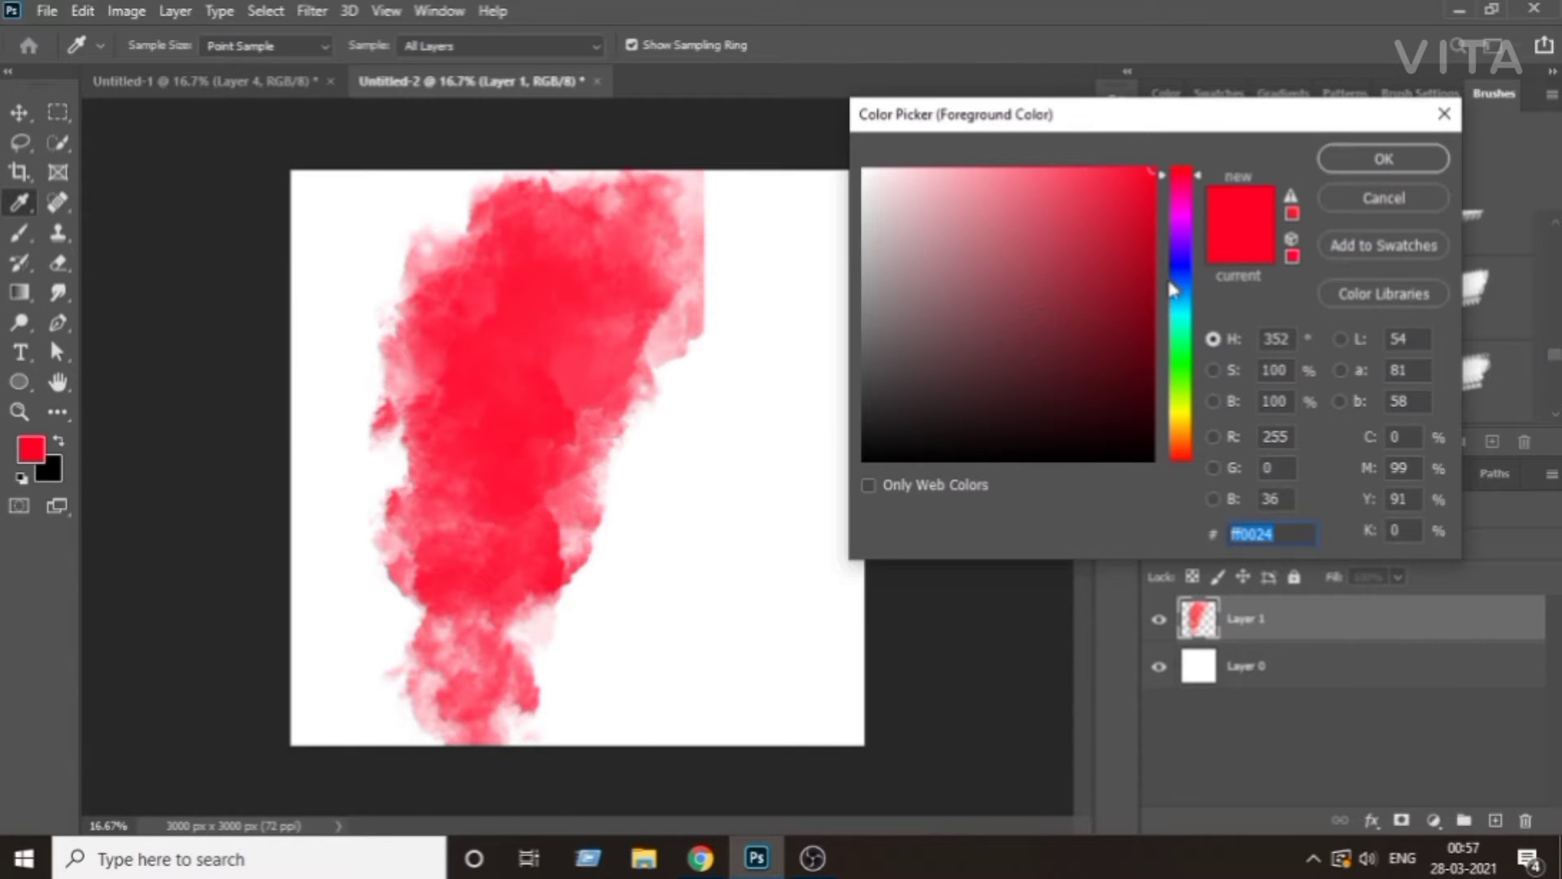
pyautogui.click(1182, 266)
pyautogui.click(1393, 159)
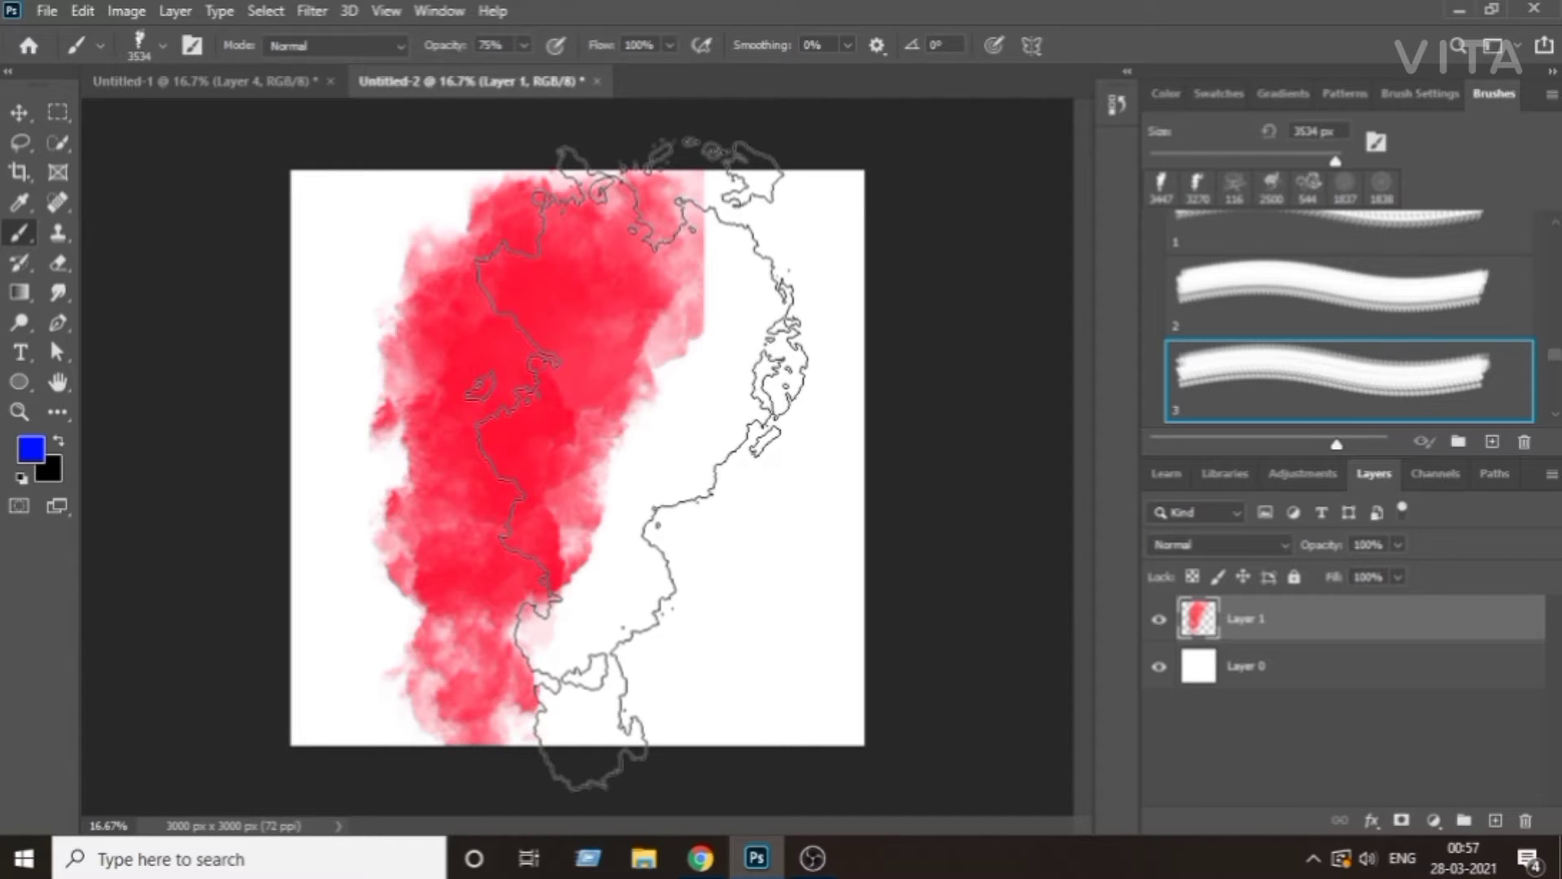
# Sample a light pink from the smoke, reduce the brush to 2958 px and stamp it over the red smoke's right side.
pyautogui.keyDown('alt'); pyautogui.click(610, 446); pyautogui.keyUp('alt')
pyautogui.keyDown('alt'); pyautogui.rightClick(610, 455); pyautogui.keyUp('alt')
pyautogui.moveTo(604, 464)
pyautogui.mouseDown()
pyautogui.moveTo(567, 462)
pyautogui.moveTo(651, 448)
pyautogui.mouseUp()
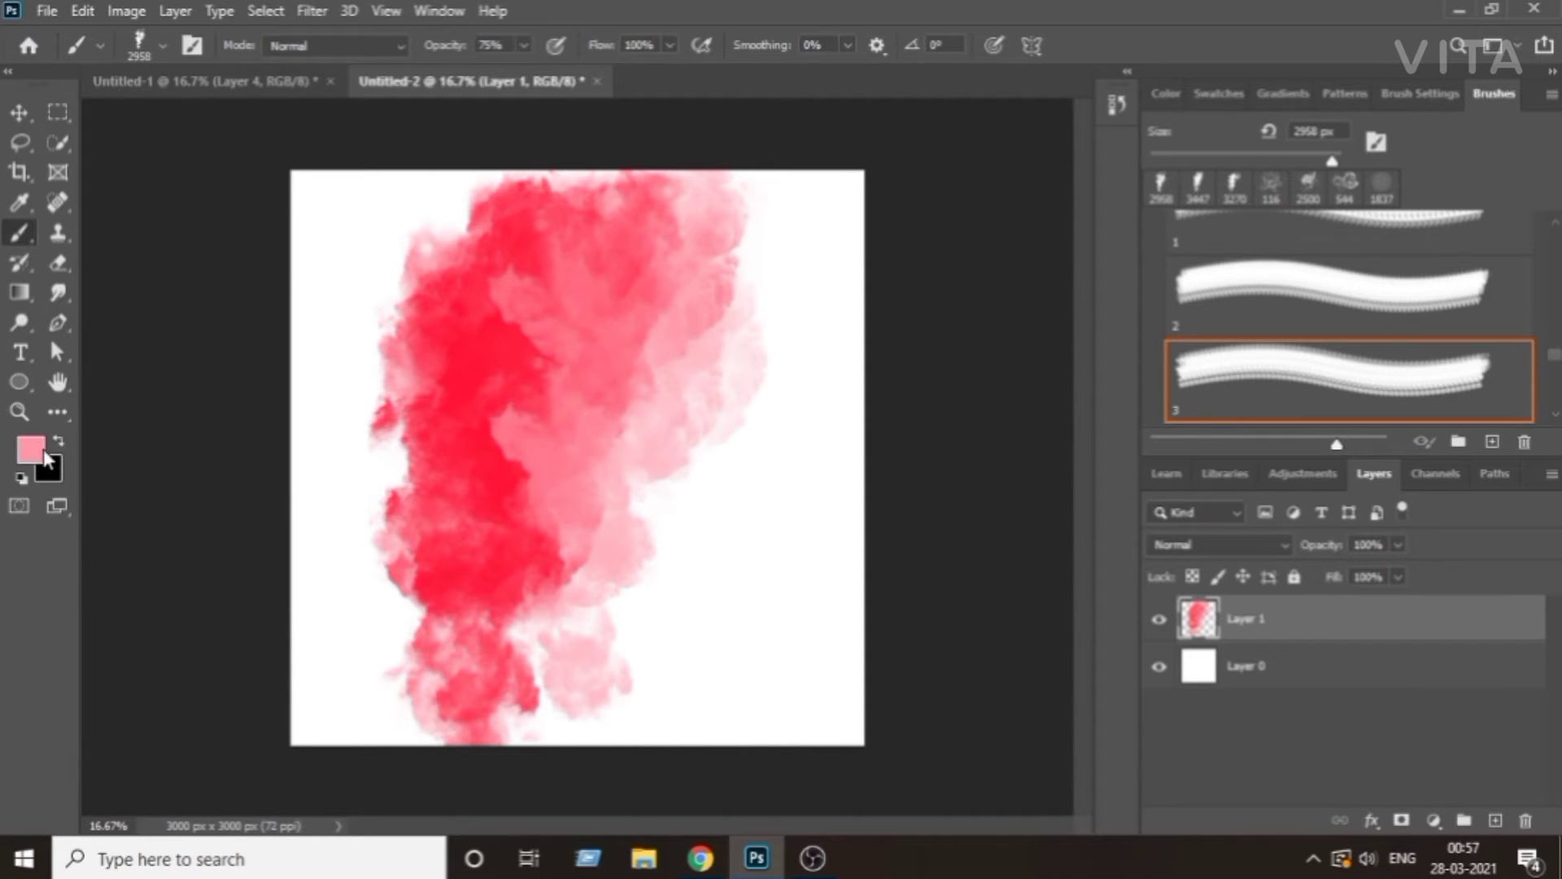
# Set the foreground colour to blue 102ee9.
pyautogui.click(35, 450)
pyautogui.click(1176, 274)
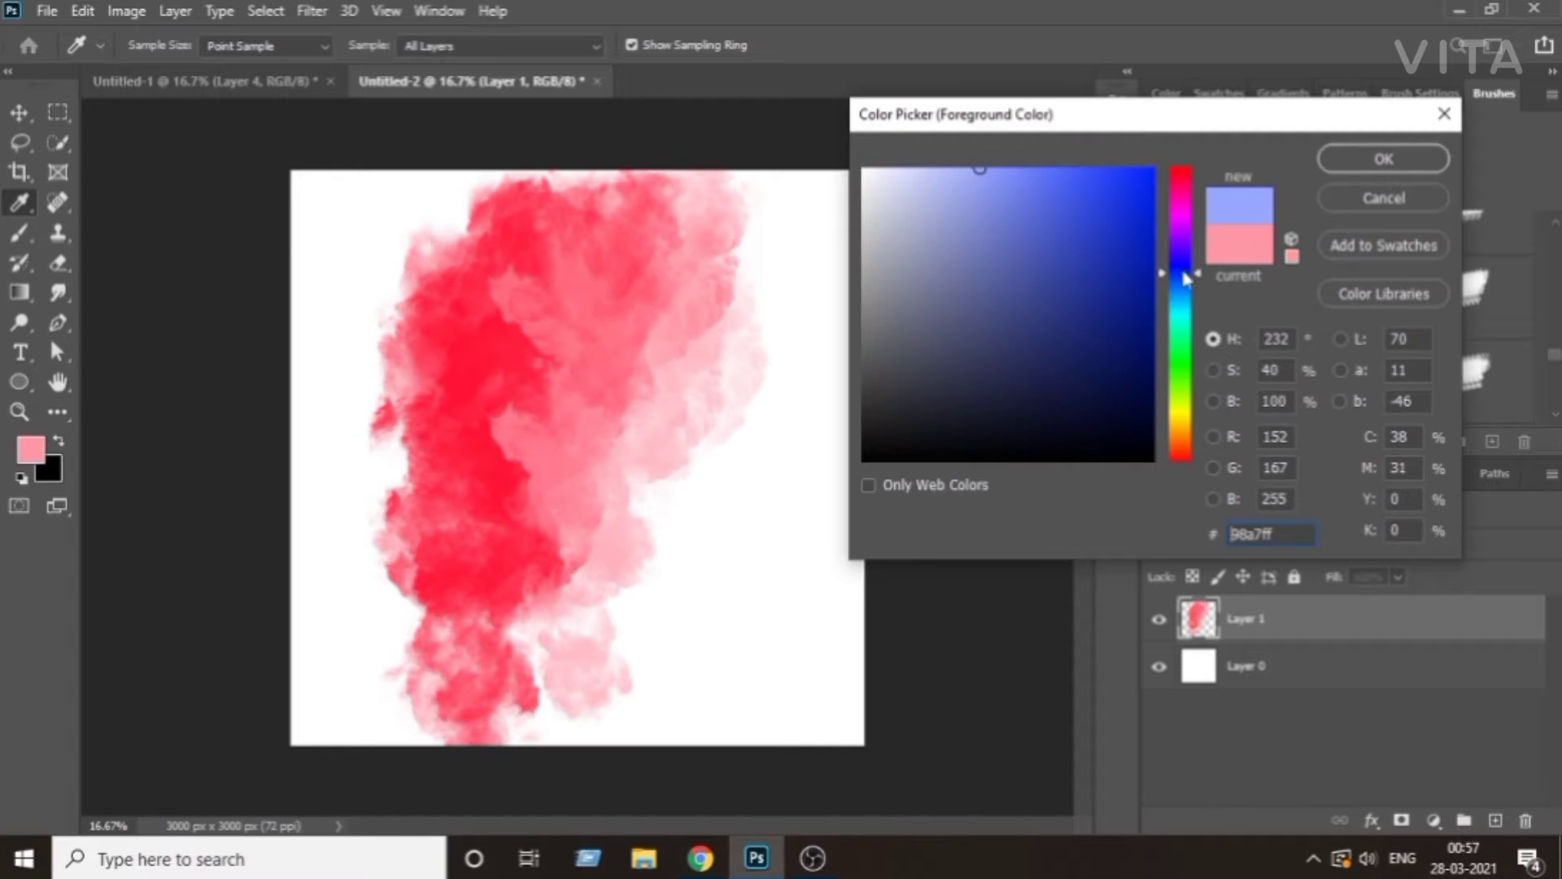
pyautogui.click(1136, 194)
pyautogui.click(1397, 152)
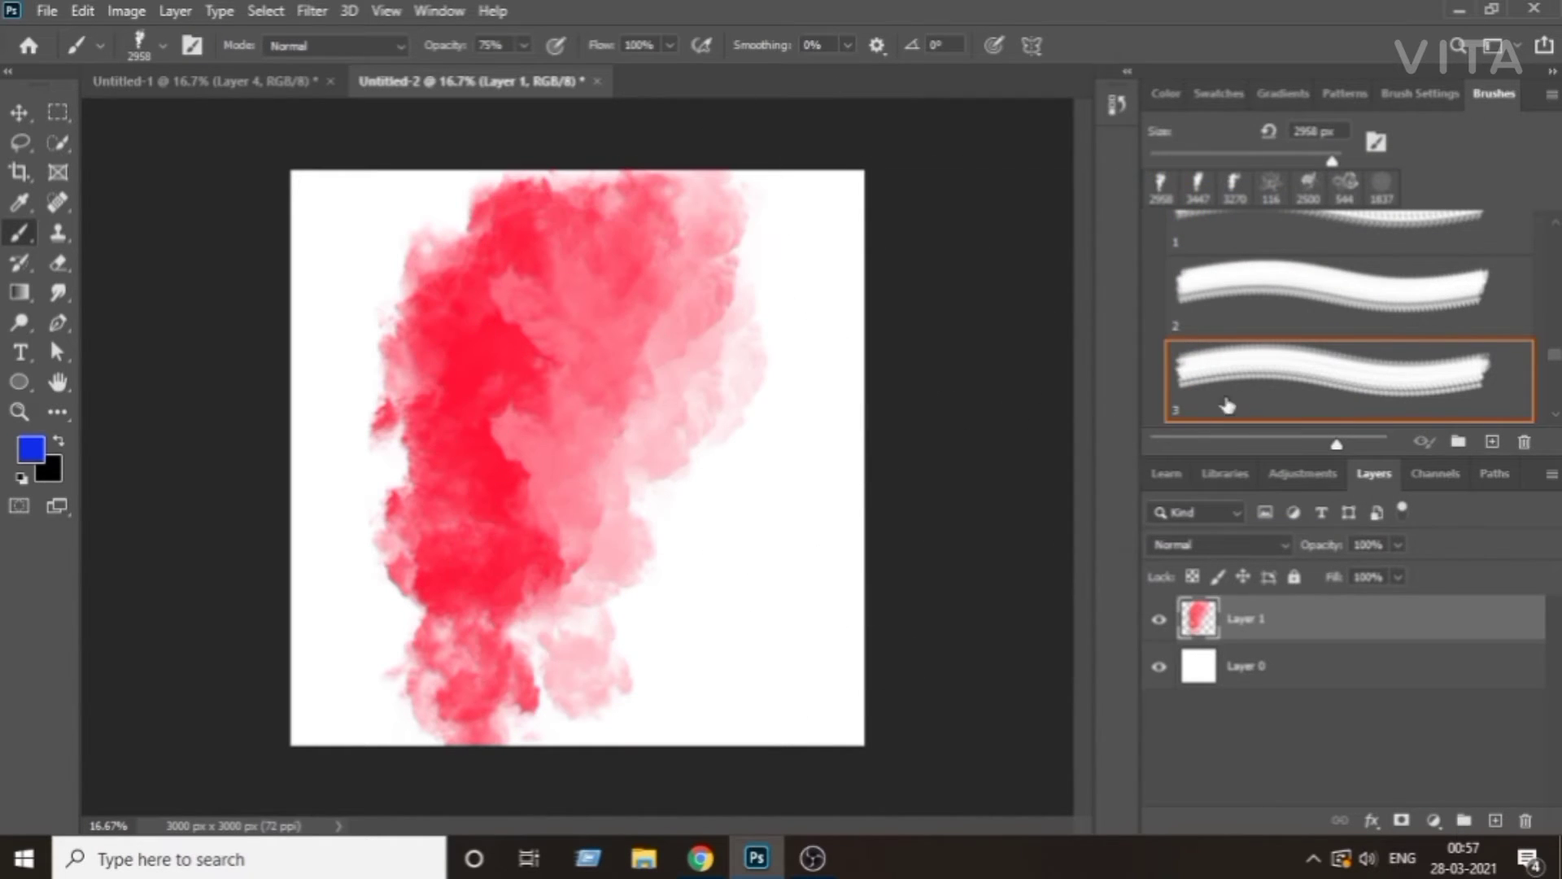
# Select smoke brush 4, reduce it to 3100 px and stamp blue smoke over the middle of the red smoke.
pyautogui.scroll(-2, 1311, 378)
pyautogui.click(1308, 377)
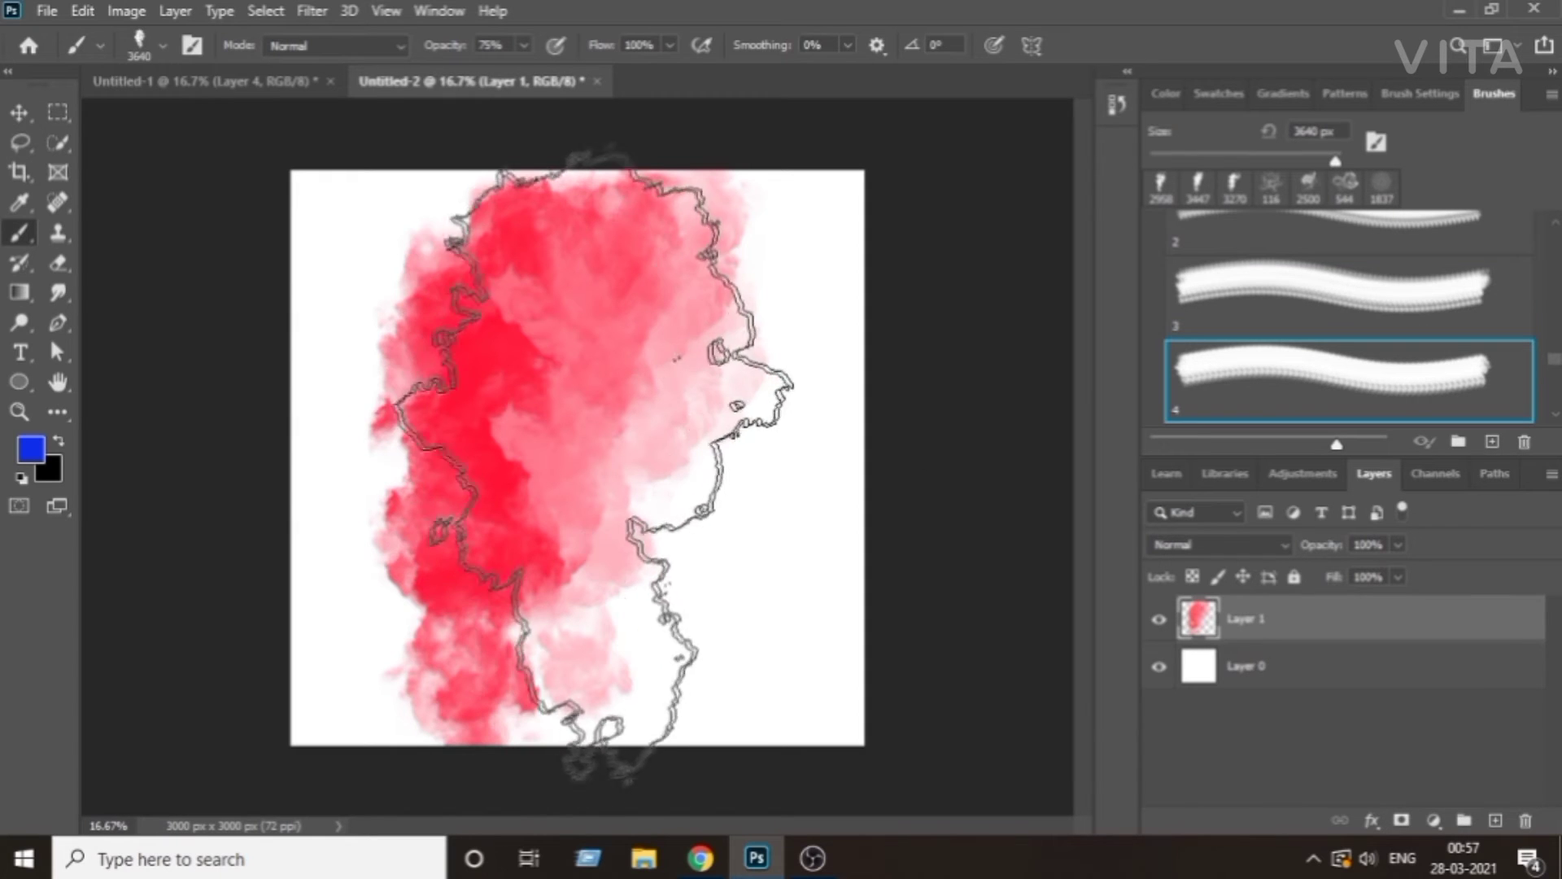
pyautogui.moveTo(592, 461)
pyautogui.mouseDown()
pyautogui.moveTo(540, 464)
pyautogui.moveTo(564, 453)
pyautogui.mouseUp()
pyautogui.click(564, 453)
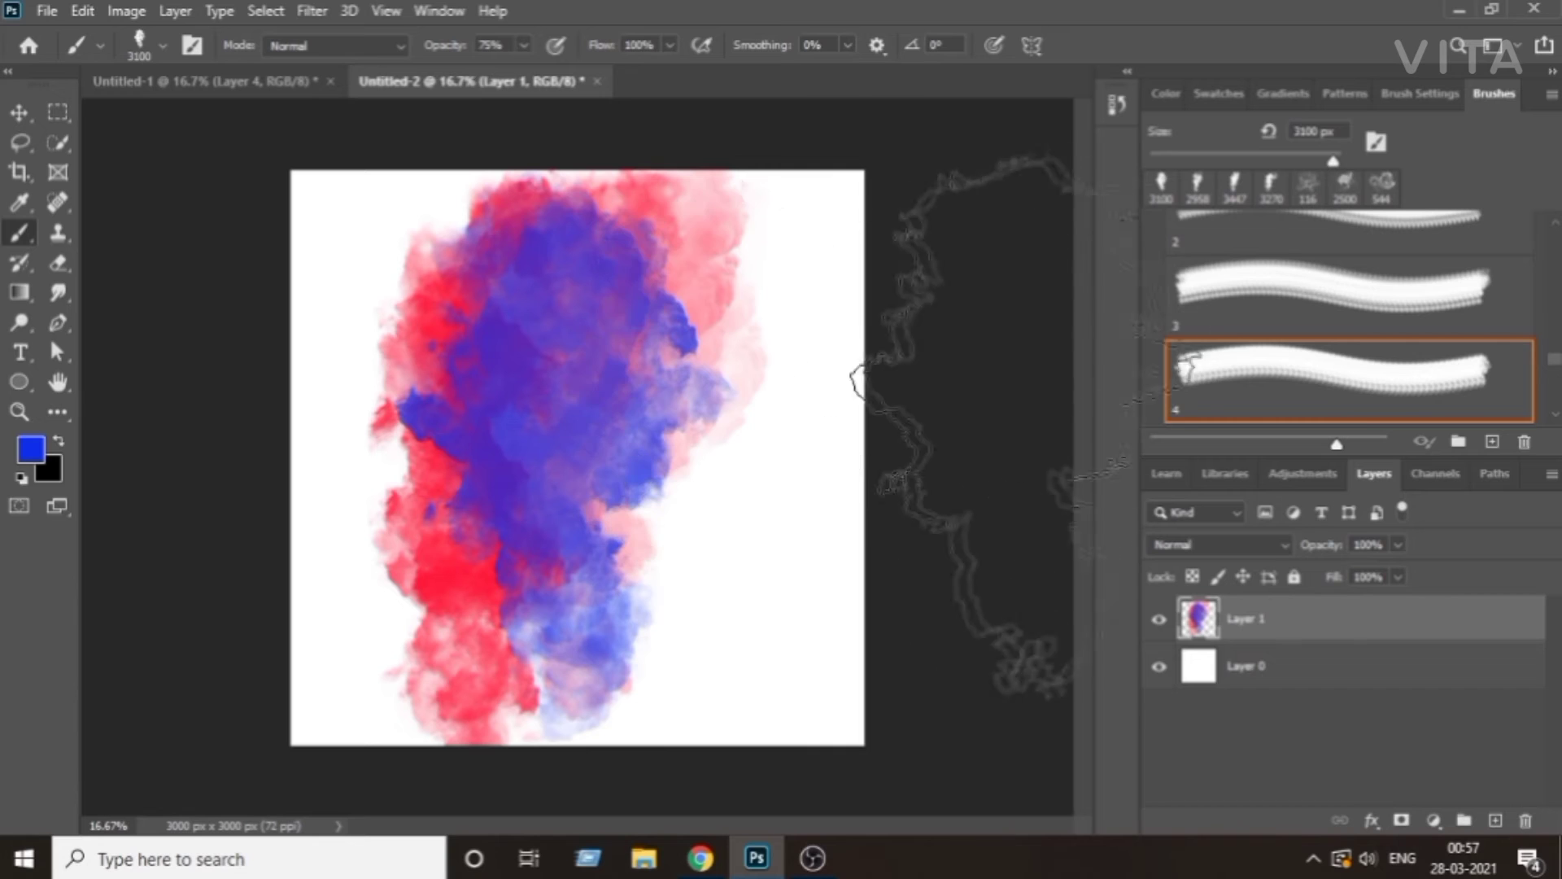
# Select smoke brush 5 and set the foreground colour to yellow d7e910.
pyautogui.scroll(-2, 1323, 398)
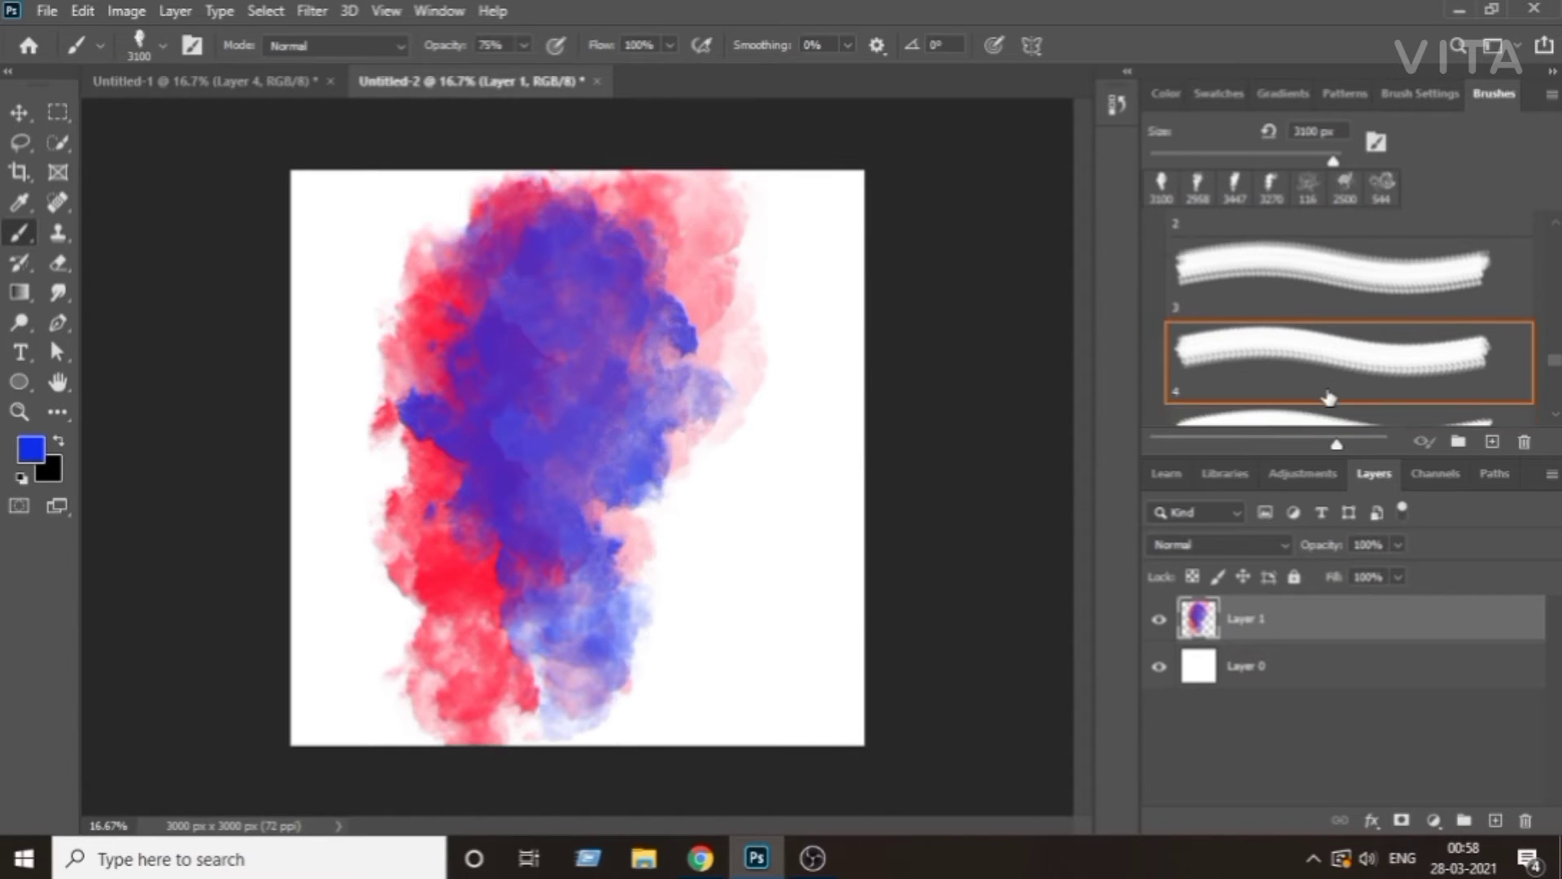
pyautogui.press('.')
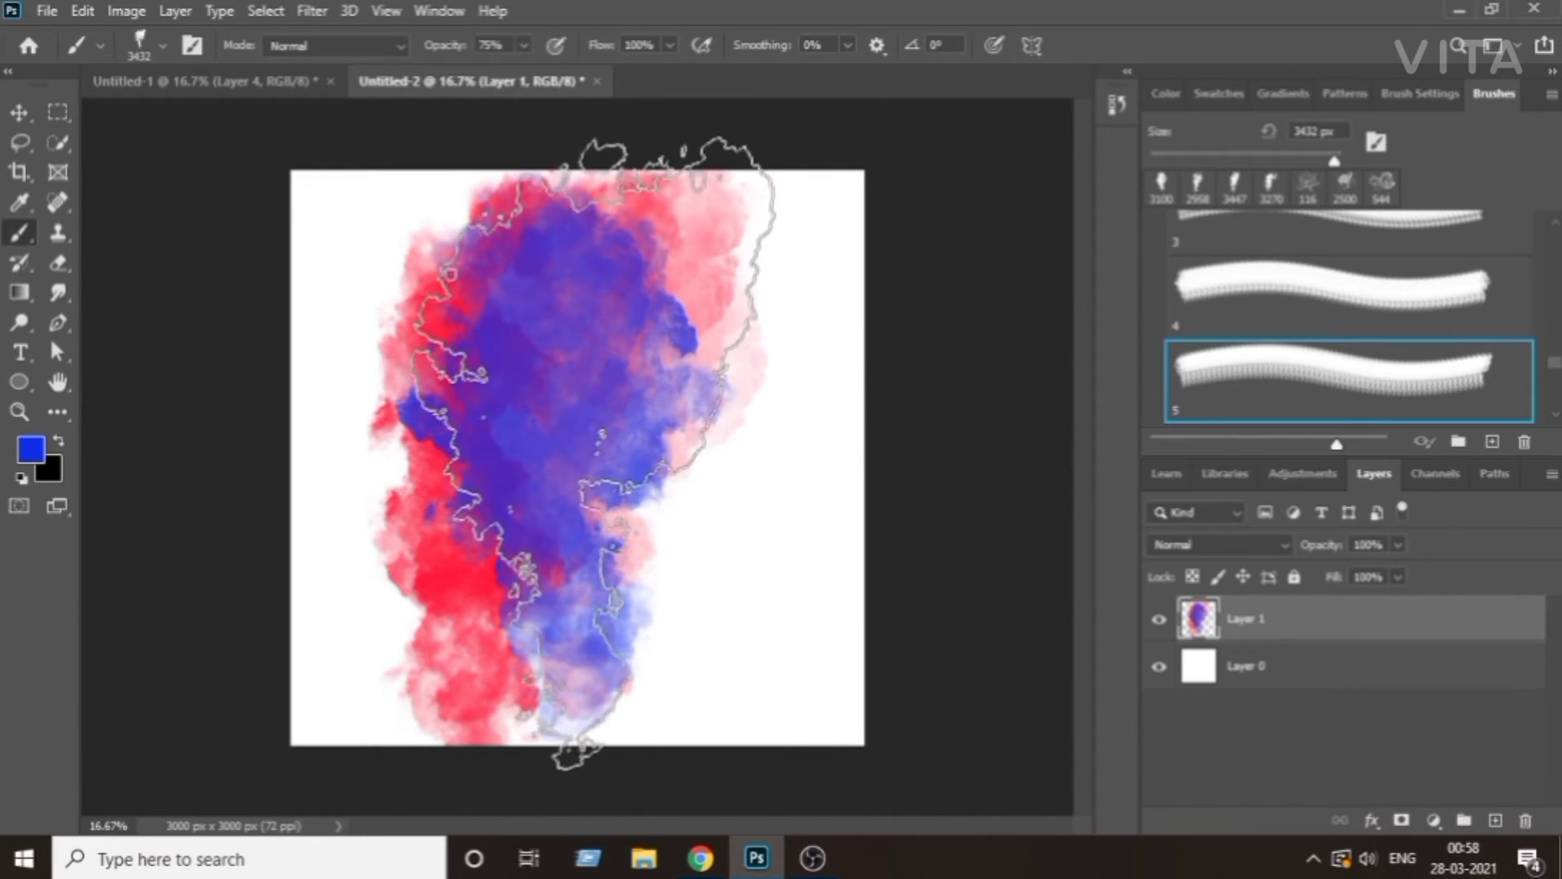
pyautogui.click(29, 461)
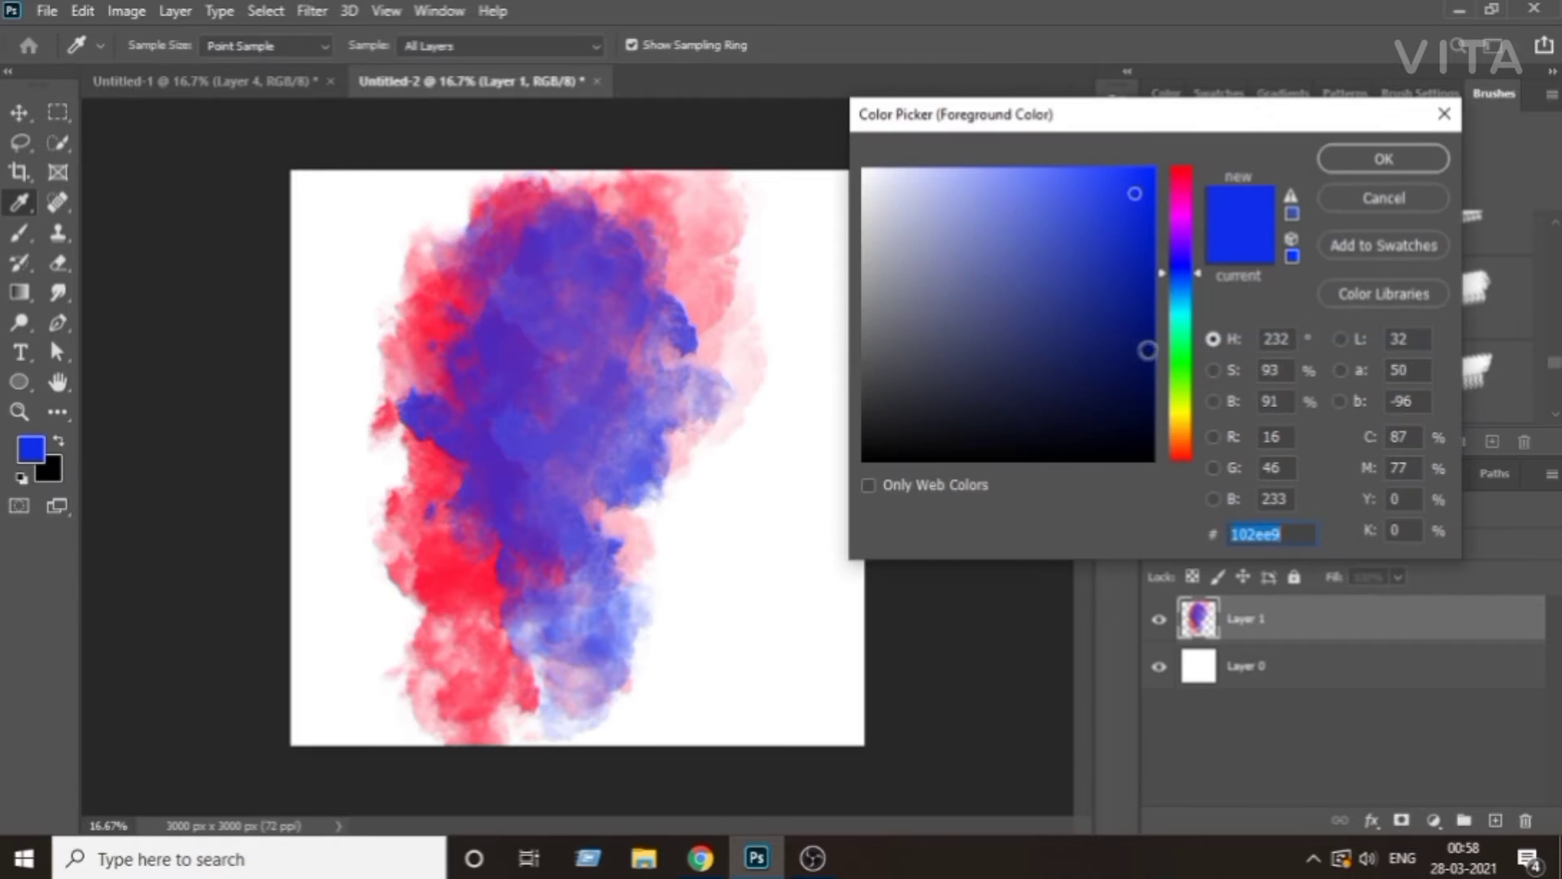
pyautogui.moveTo(1174, 417); pyautogui.dragTo(1187, 408)
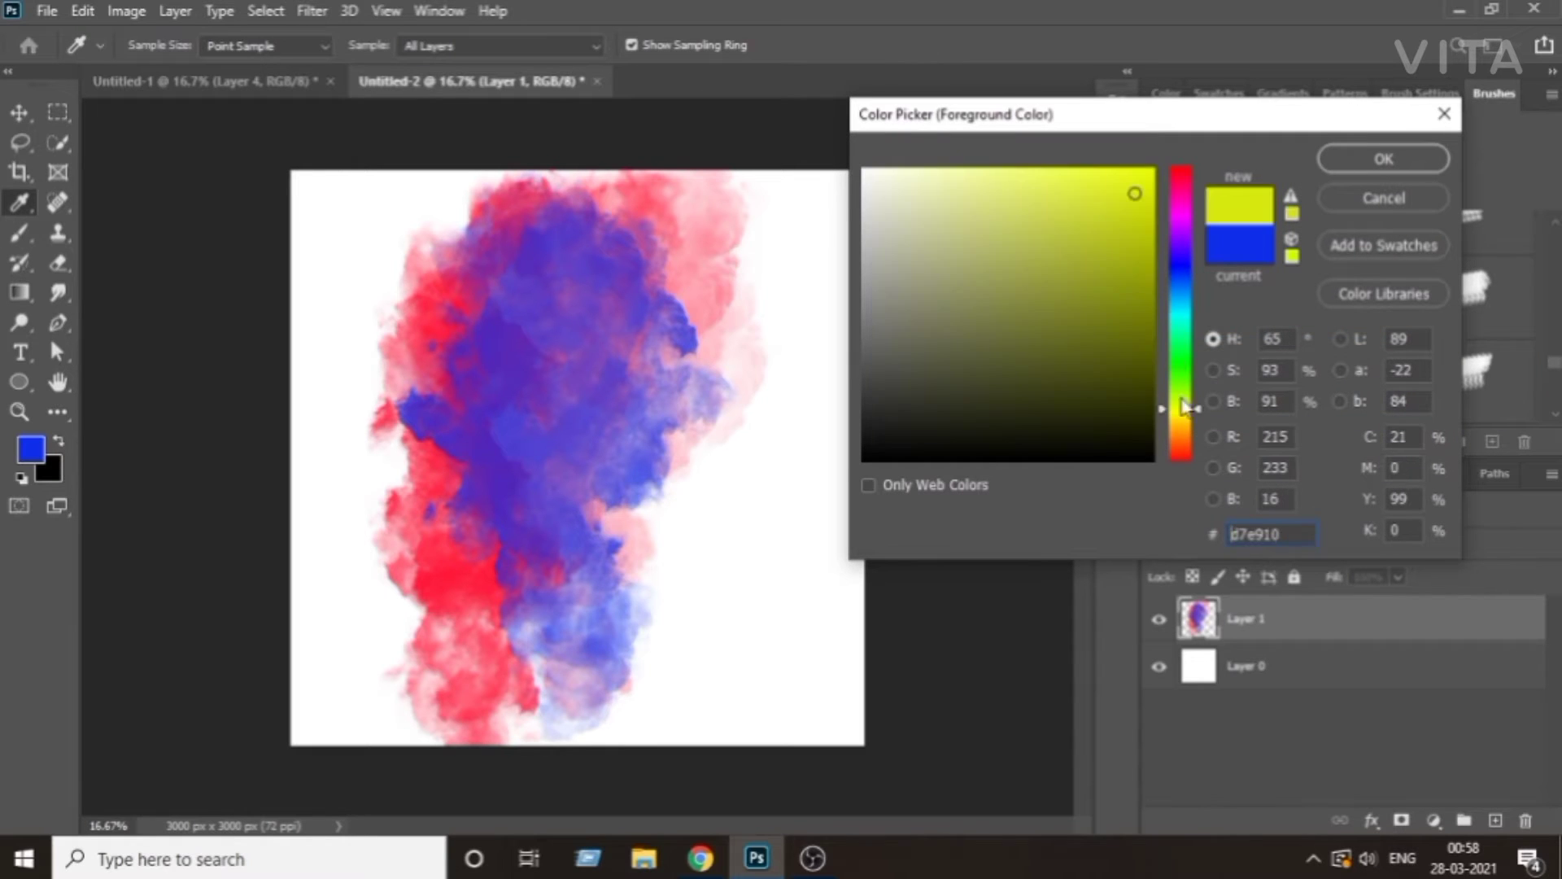
pyautogui.click(1357, 173)
# Reduce the brush to 2592 px, stamp yellow smoke over the blue smoke's right side, and deselect the layer with the Move tool.
pyautogui.moveTo(615, 500); pyautogui.dragTo(569, 501)
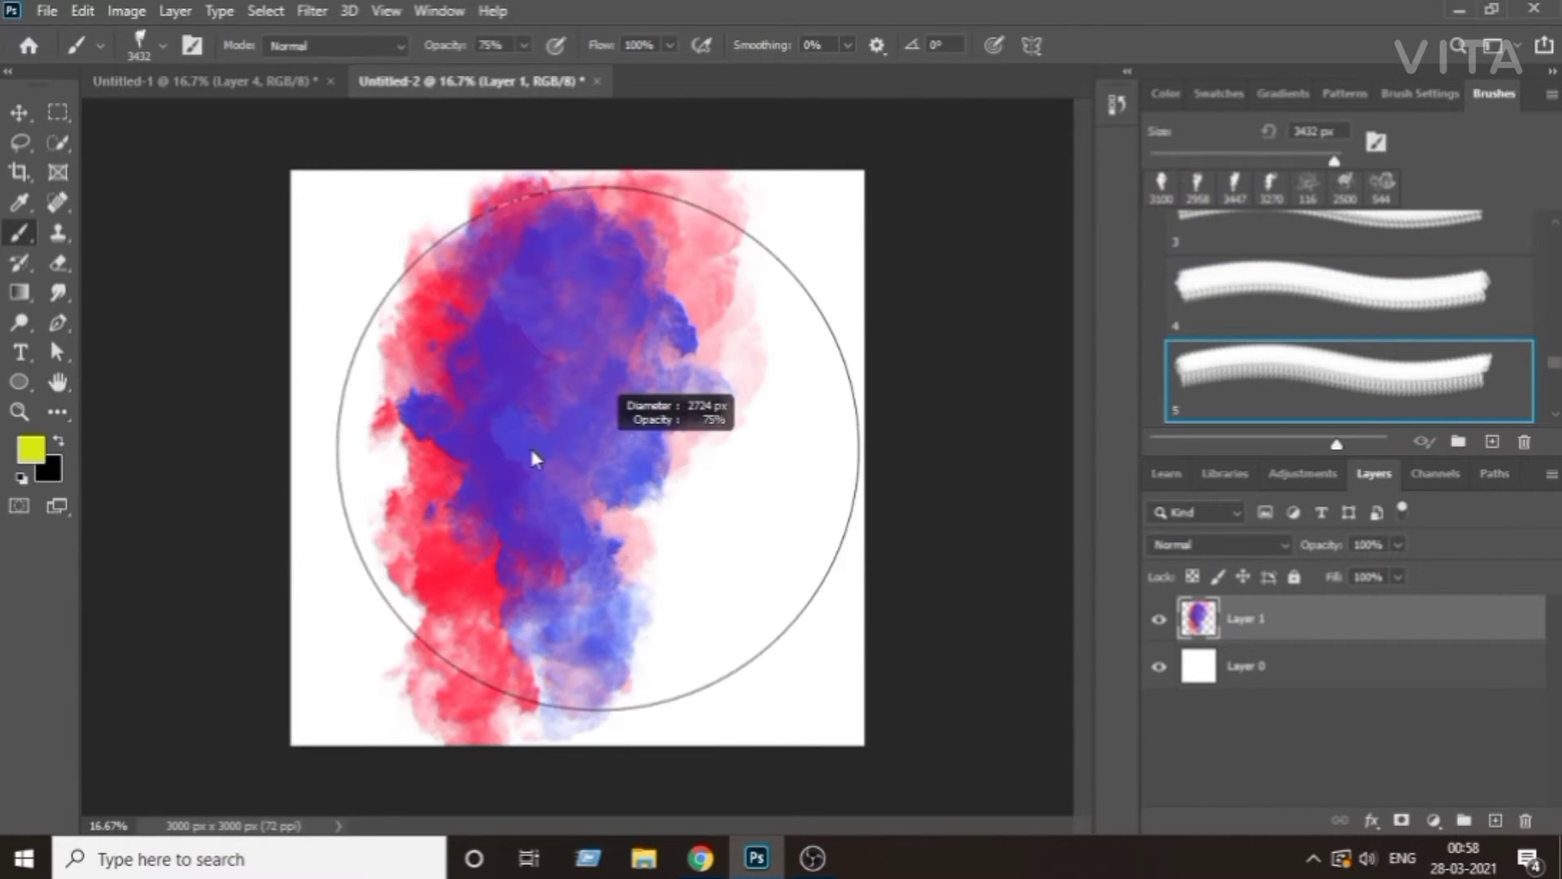
pyautogui.click(617, 498)
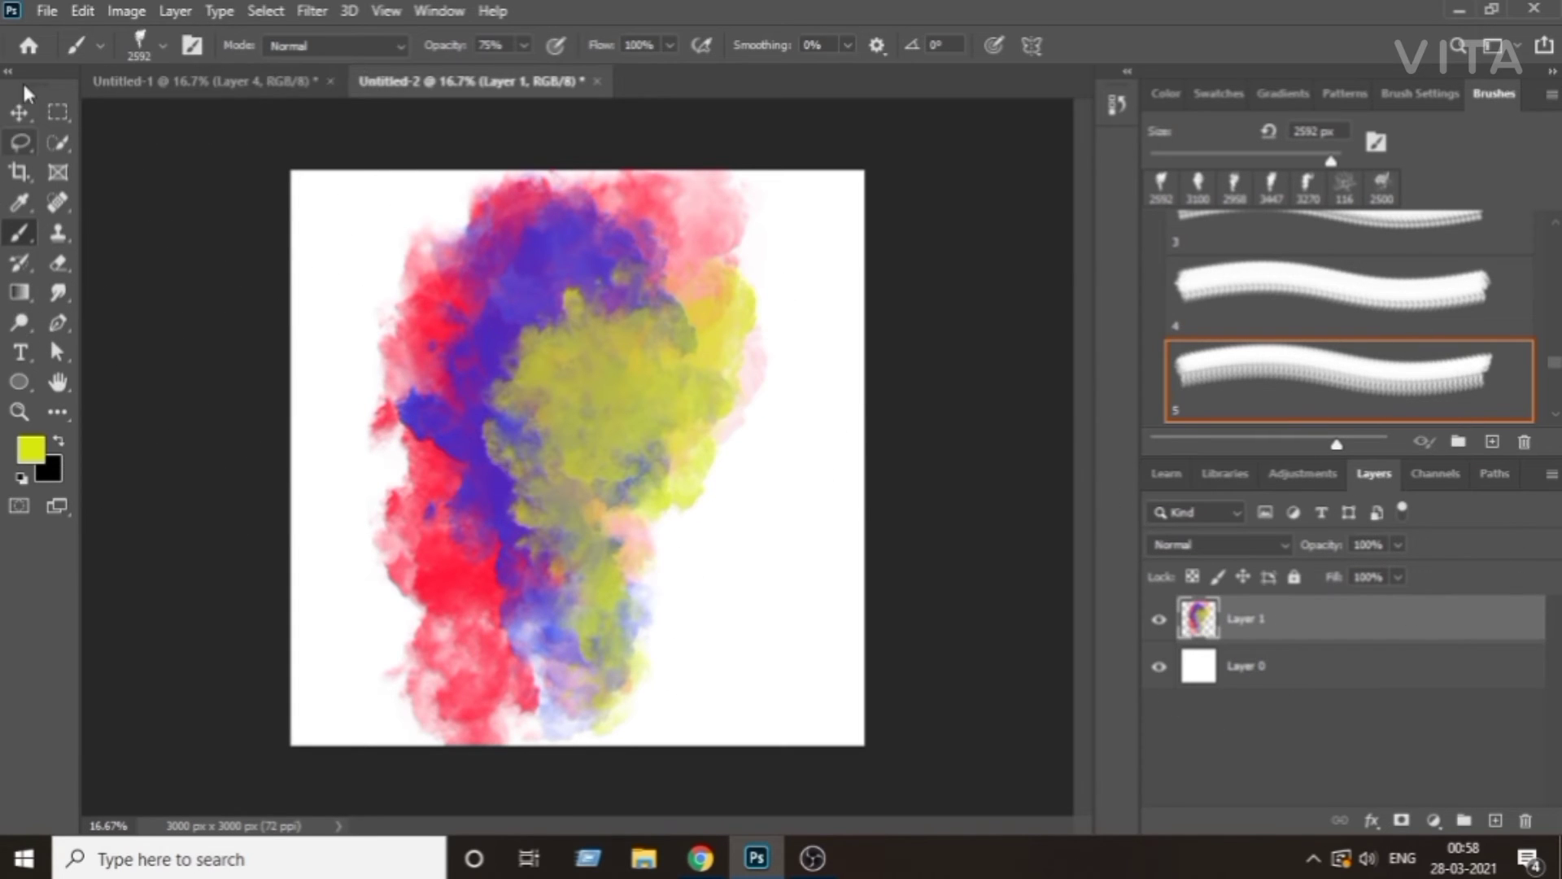
pyautogui.click(19, 112)
pyautogui.click(161, 153)
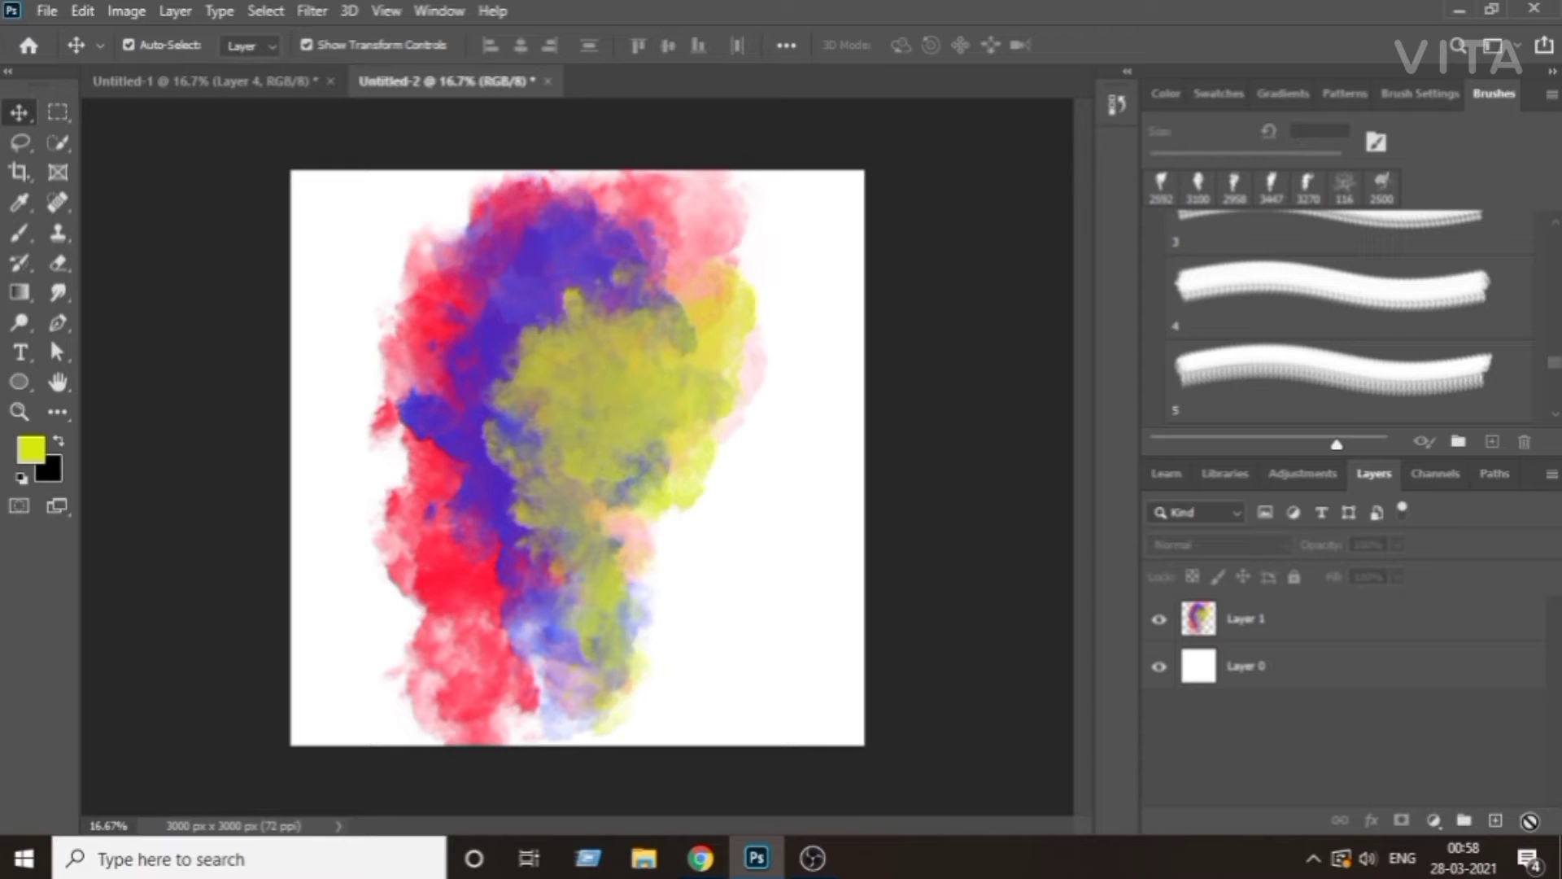
# Add a new layer, swap the foreground to white and draw an ellipse about 1974 x 2058 px over the middle of the smoke.
pyautogui.click(1496, 820)
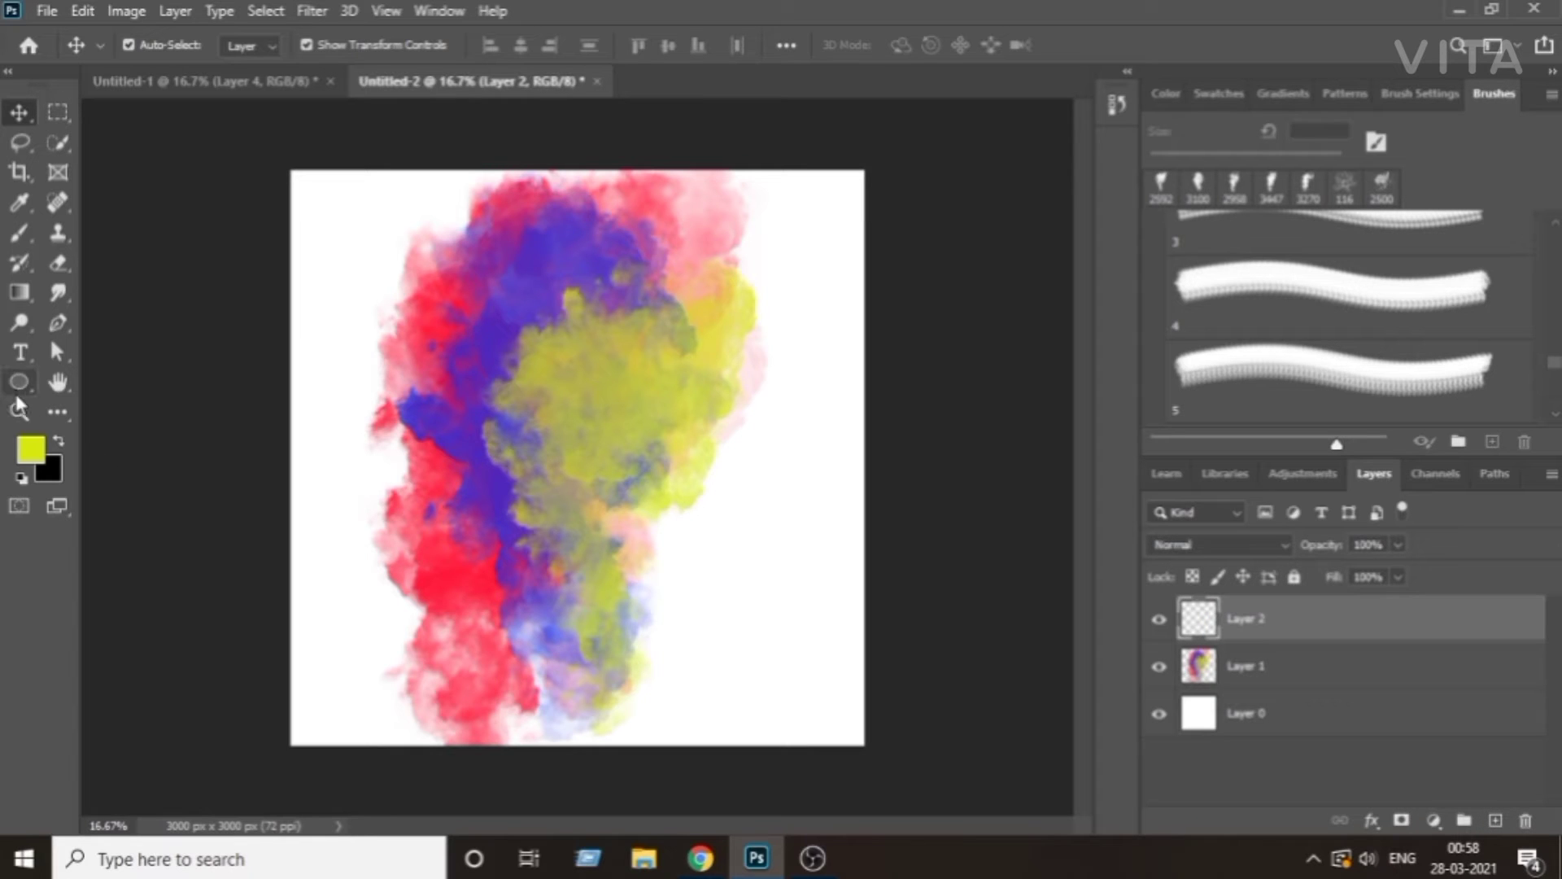
pyautogui.click(64, 441)
pyautogui.click(20, 380)
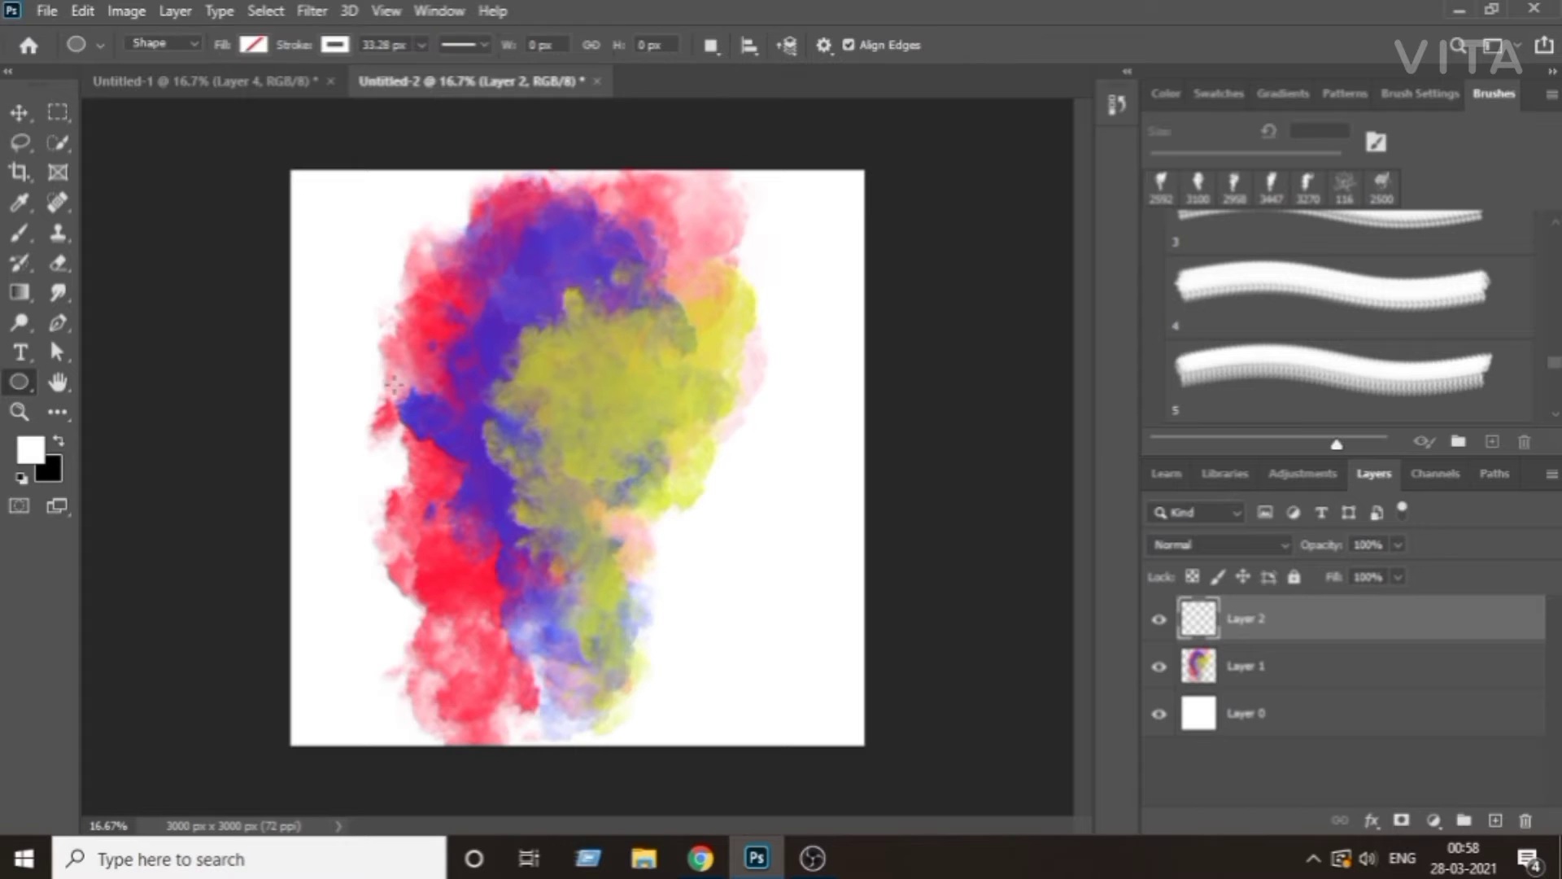
pyautogui.moveTo(379, 257); pyautogui.dragTo(756, 651)
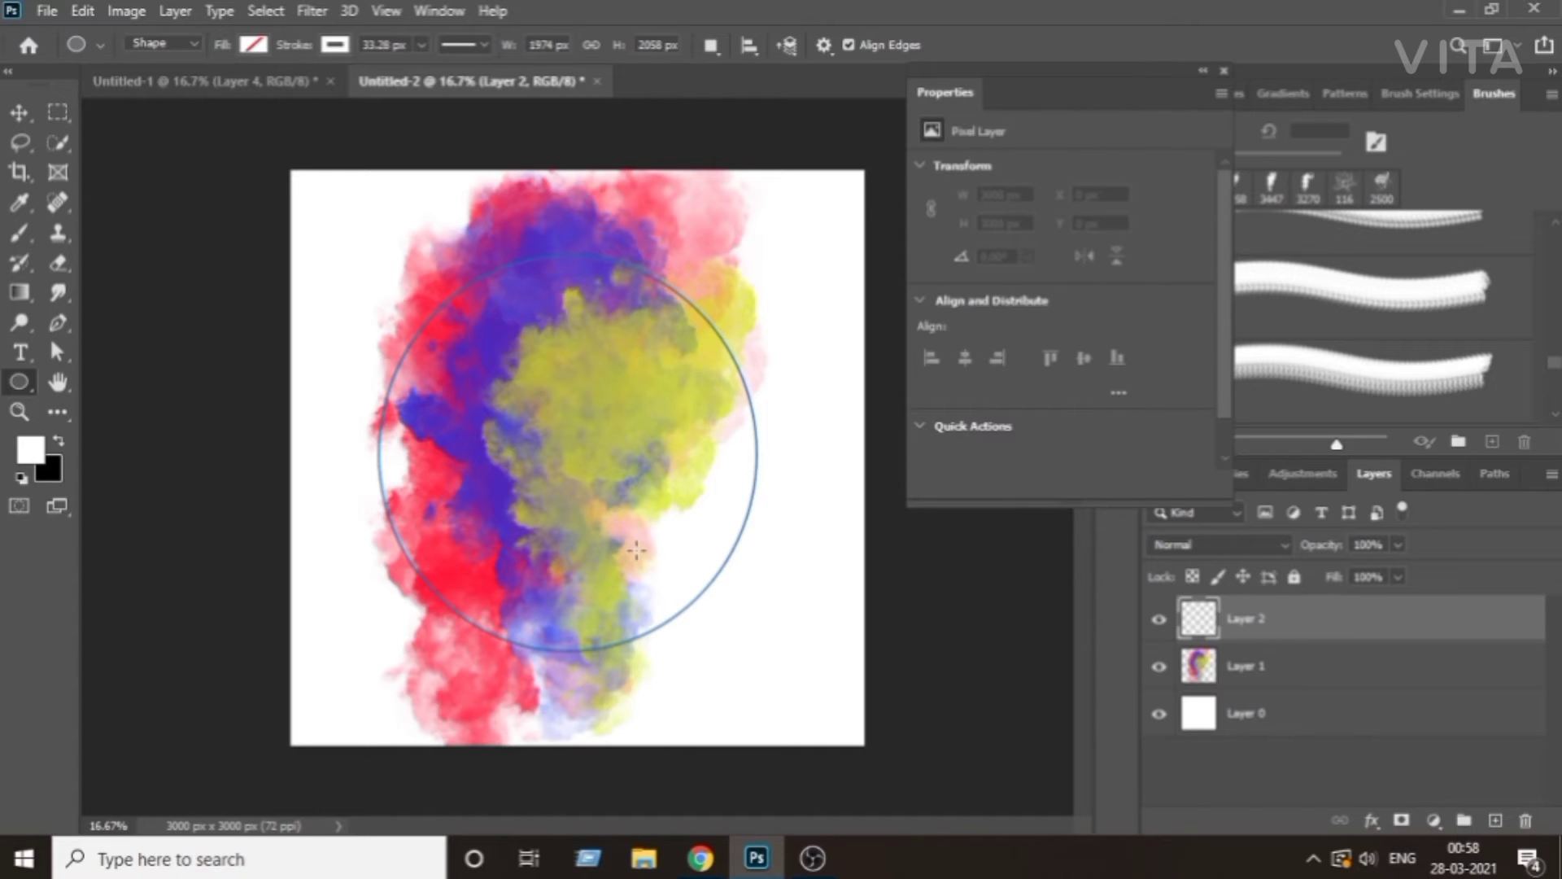
# Fill the ellipse with white from the recently used colours and close its properties.
pyautogui.click(932, 277)
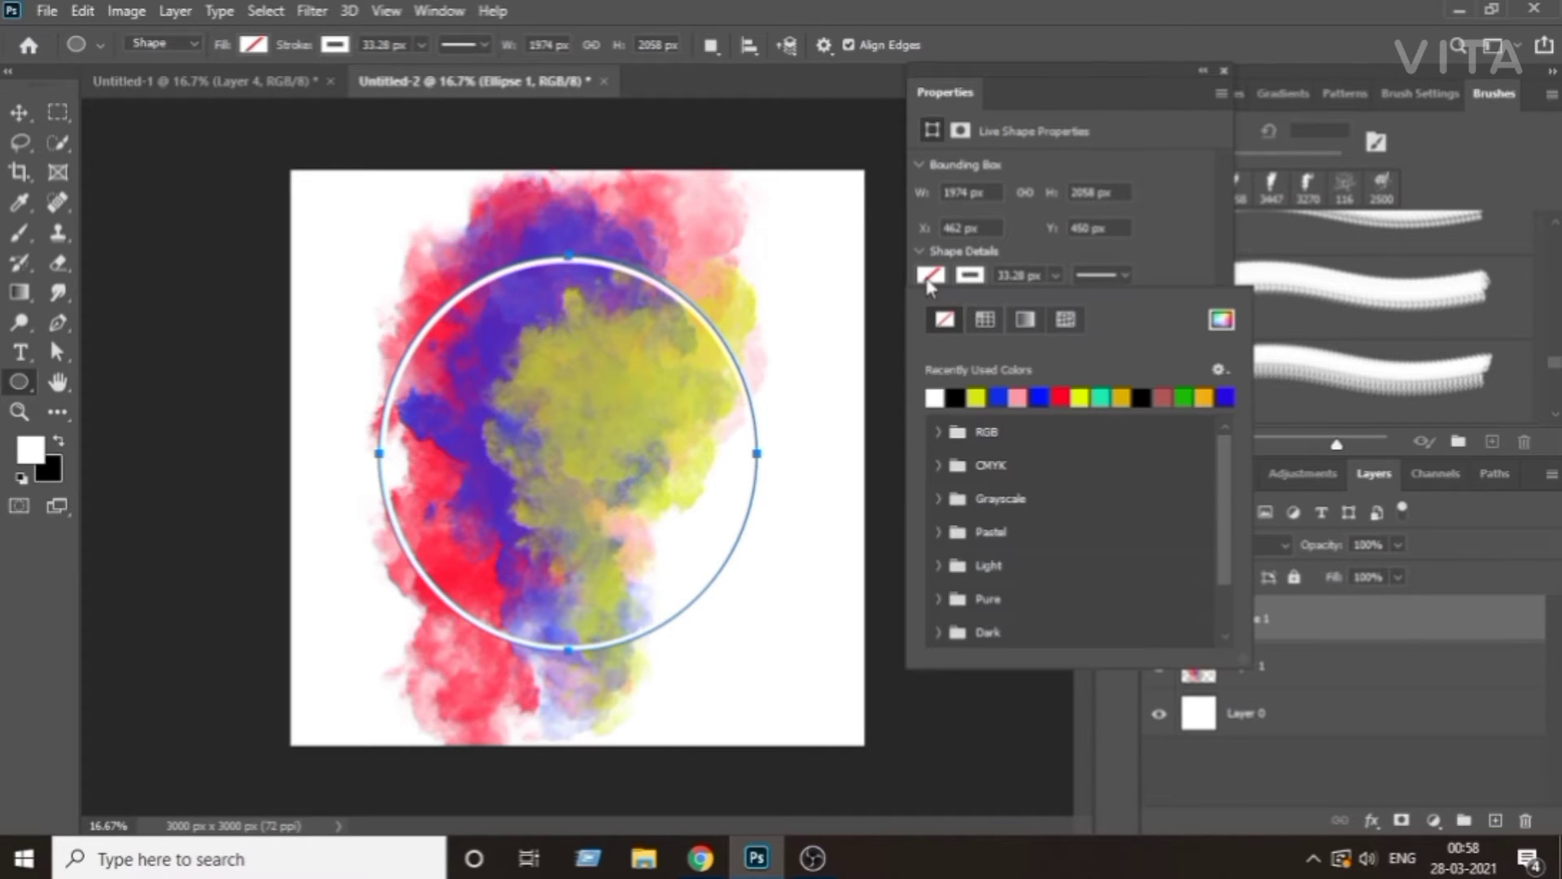
pyautogui.click(936, 395)
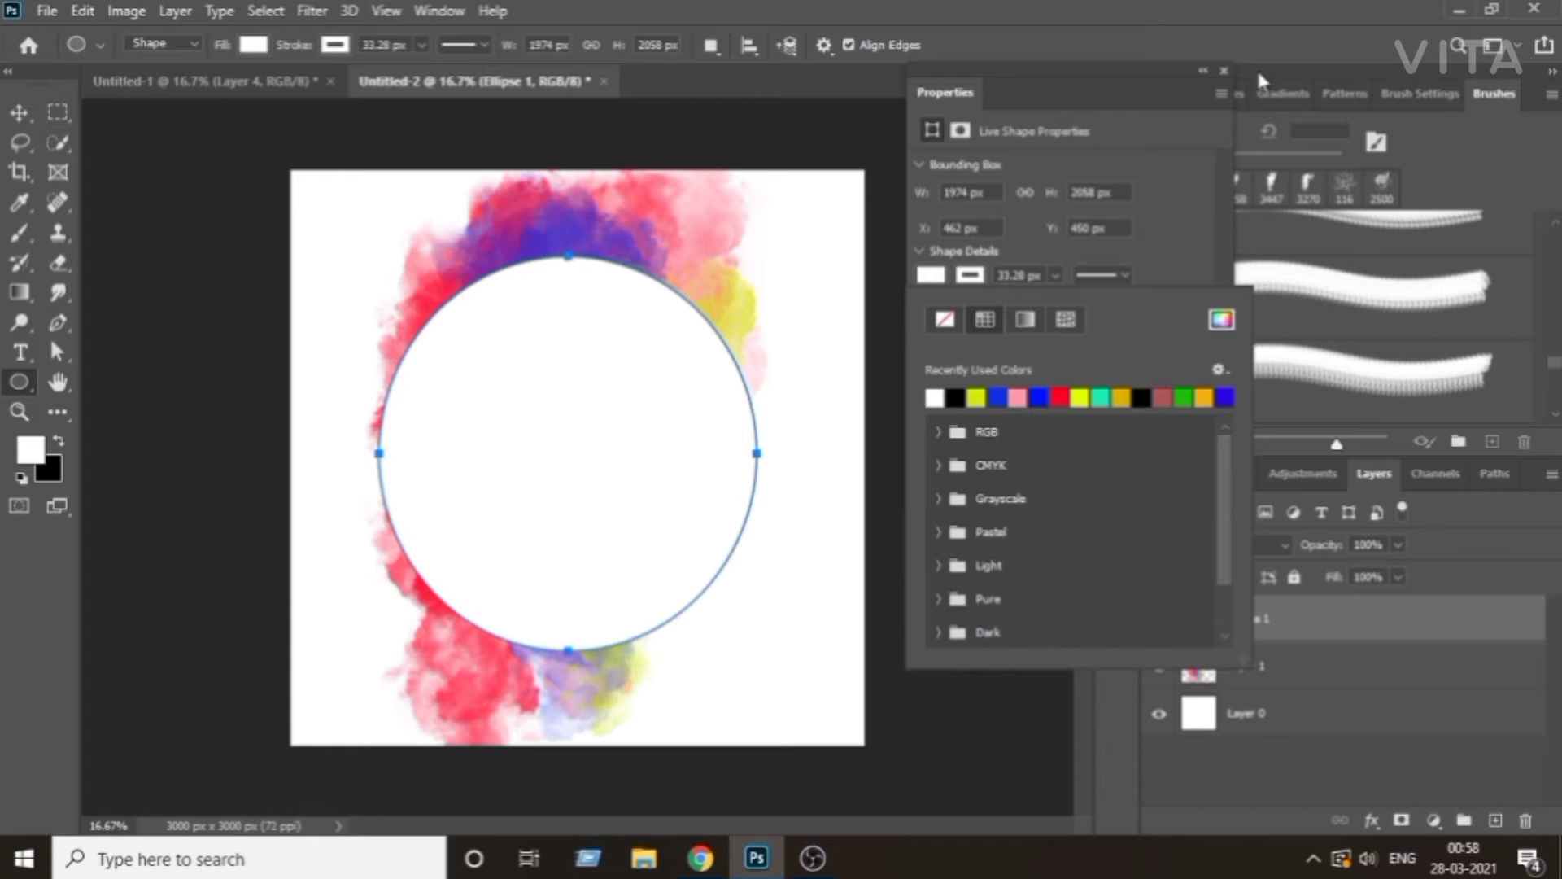
pyautogui.click(1223, 72)
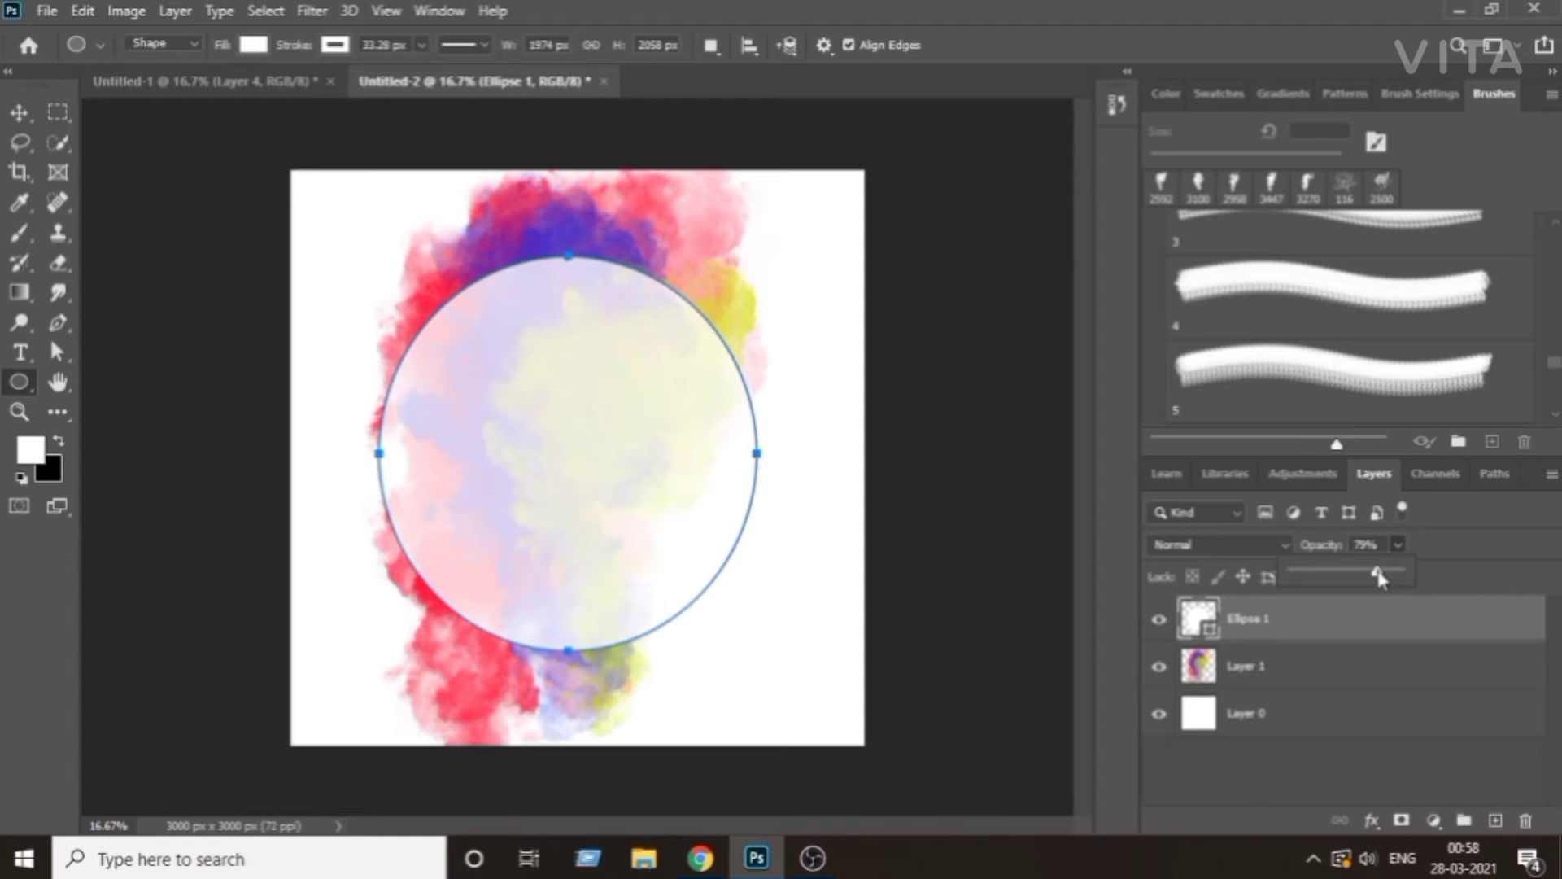
# Lower the white ellipse layer's opacity to 51% and deselect it with the Move tool.
pyautogui.moveTo(1369, 577); pyautogui.dragTo(1349, 576)
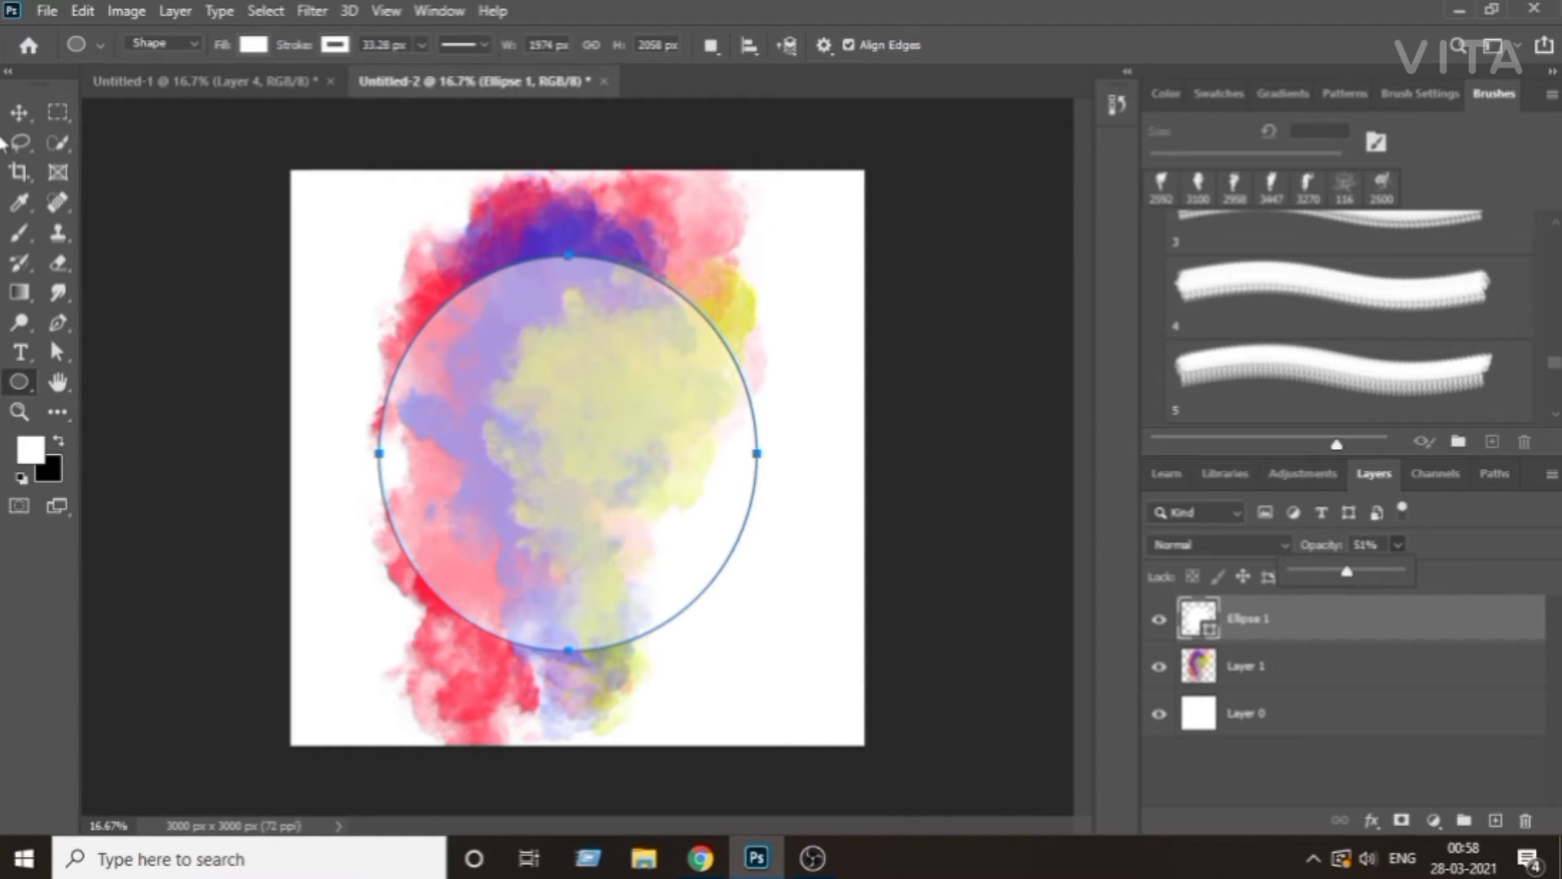
pyautogui.click(19, 112)
pyautogui.click(279, 368)
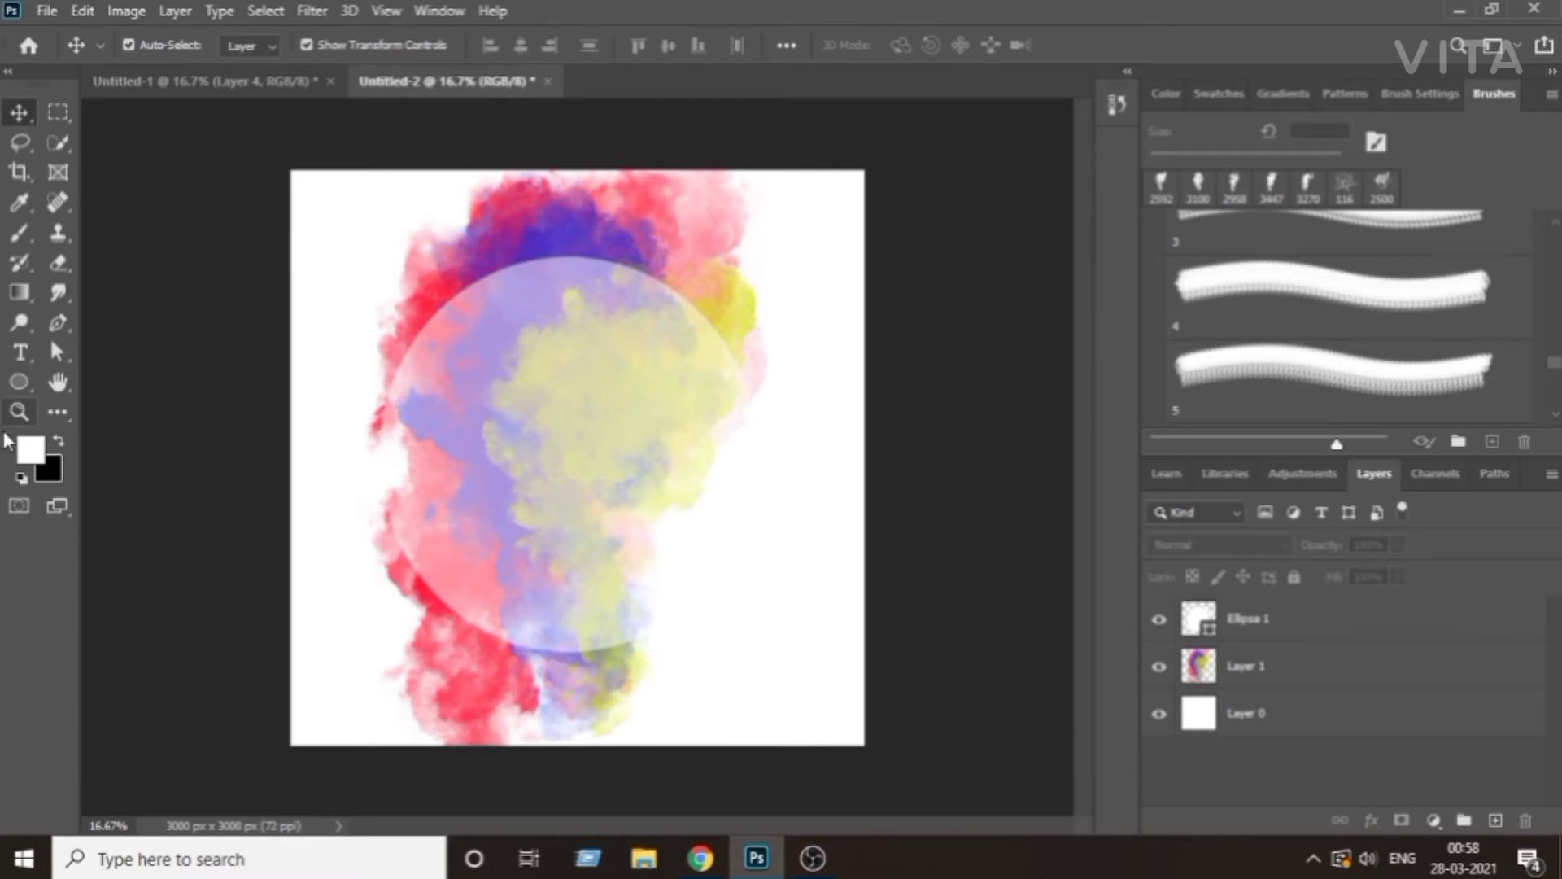
# Add the text HAPPY in the upper part of the circle and set the foreground colour to dark red b80909.
pyautogui.click(21, 352)
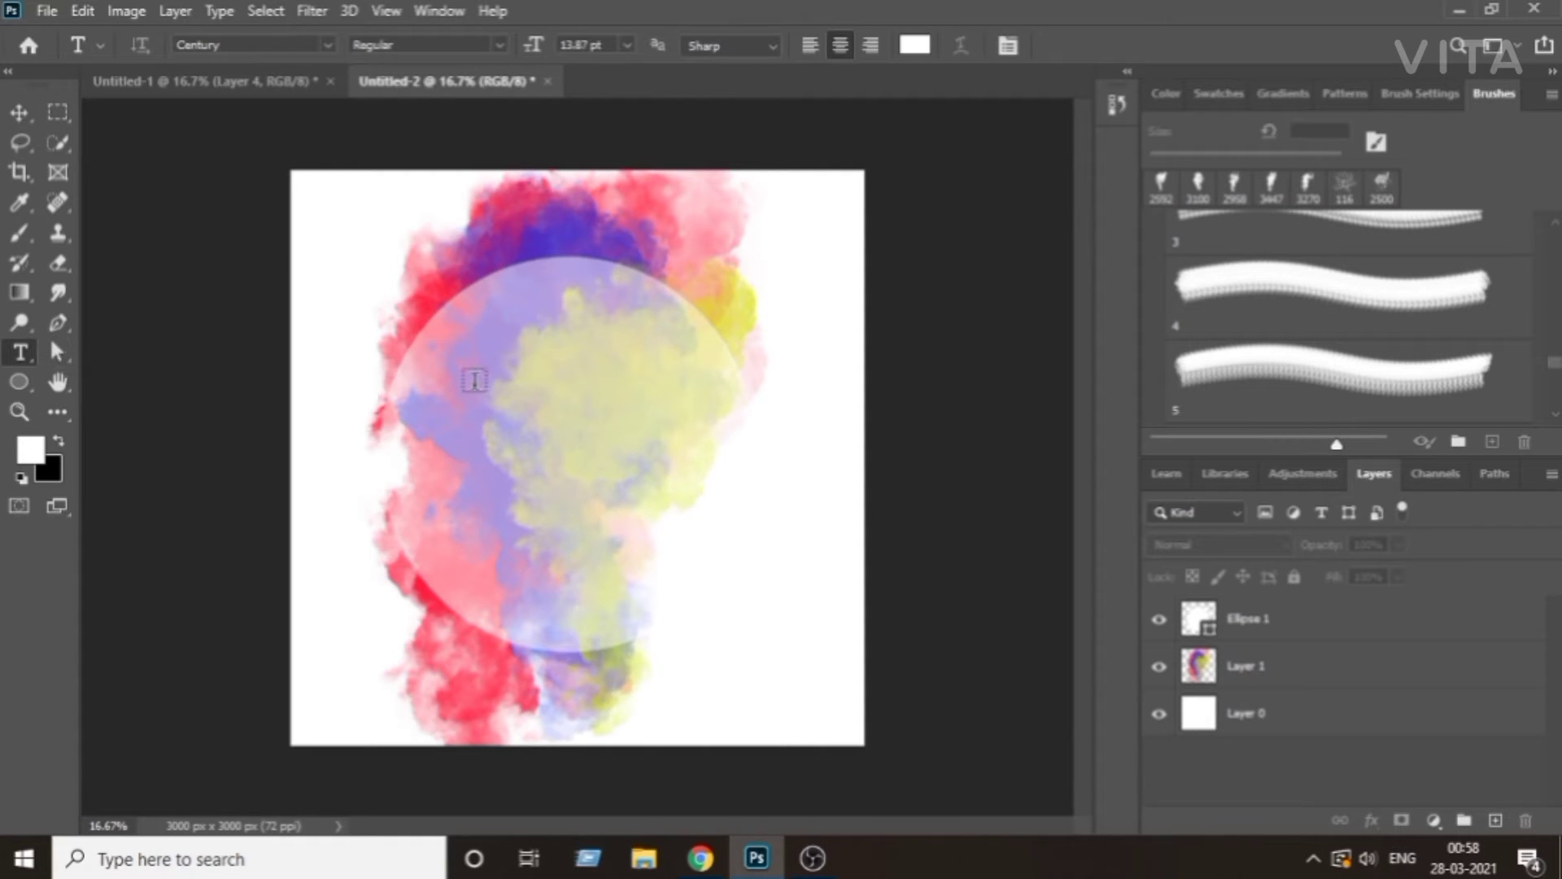
pyautogui.click(513, 384)
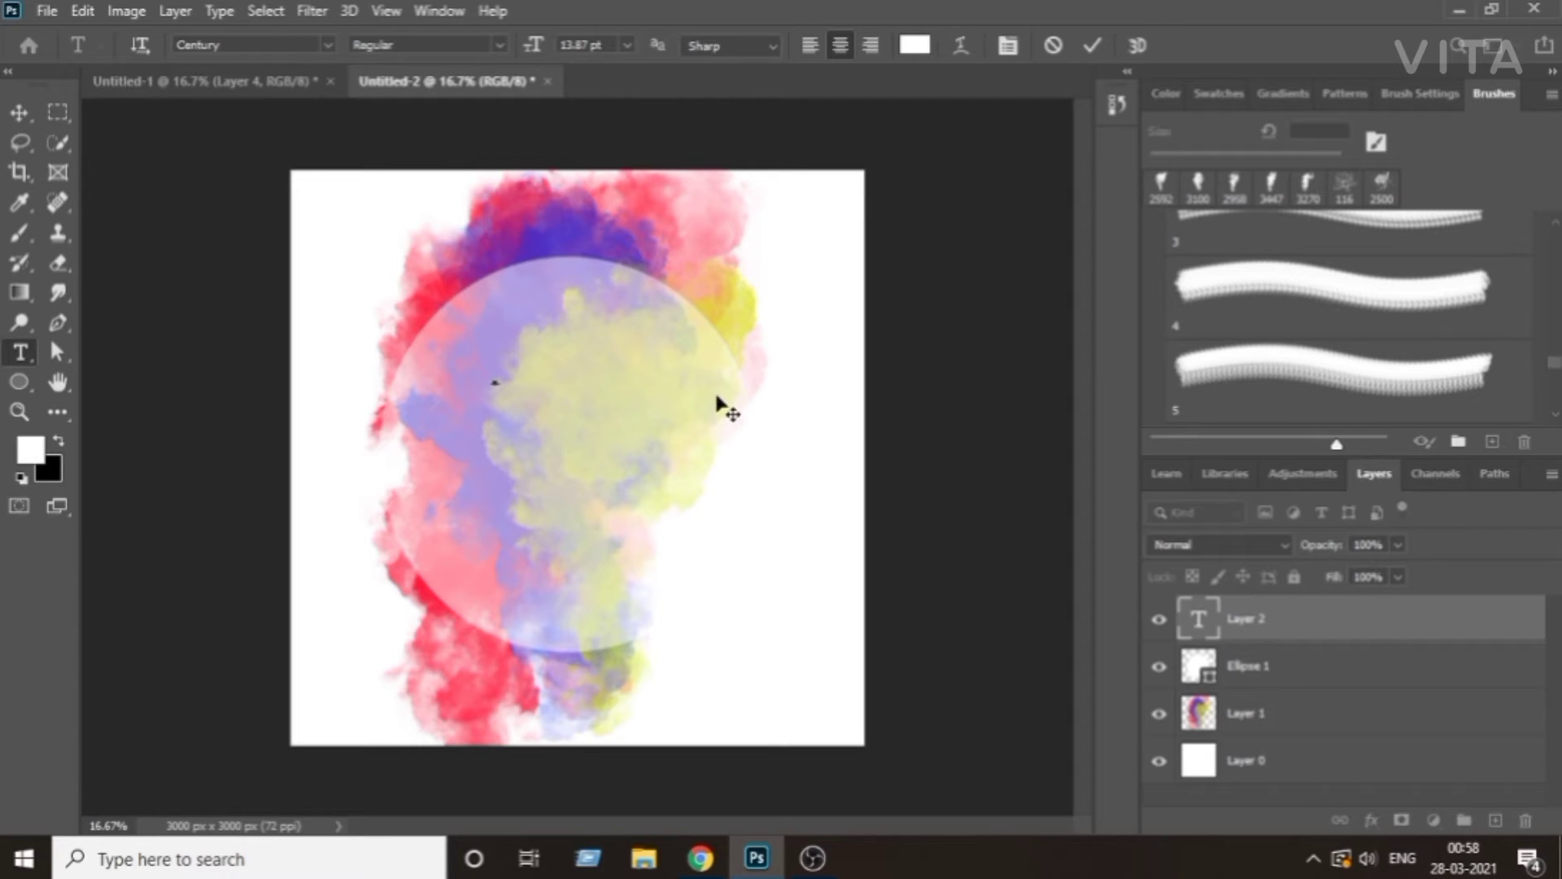
pyautogui.click(38, 445)
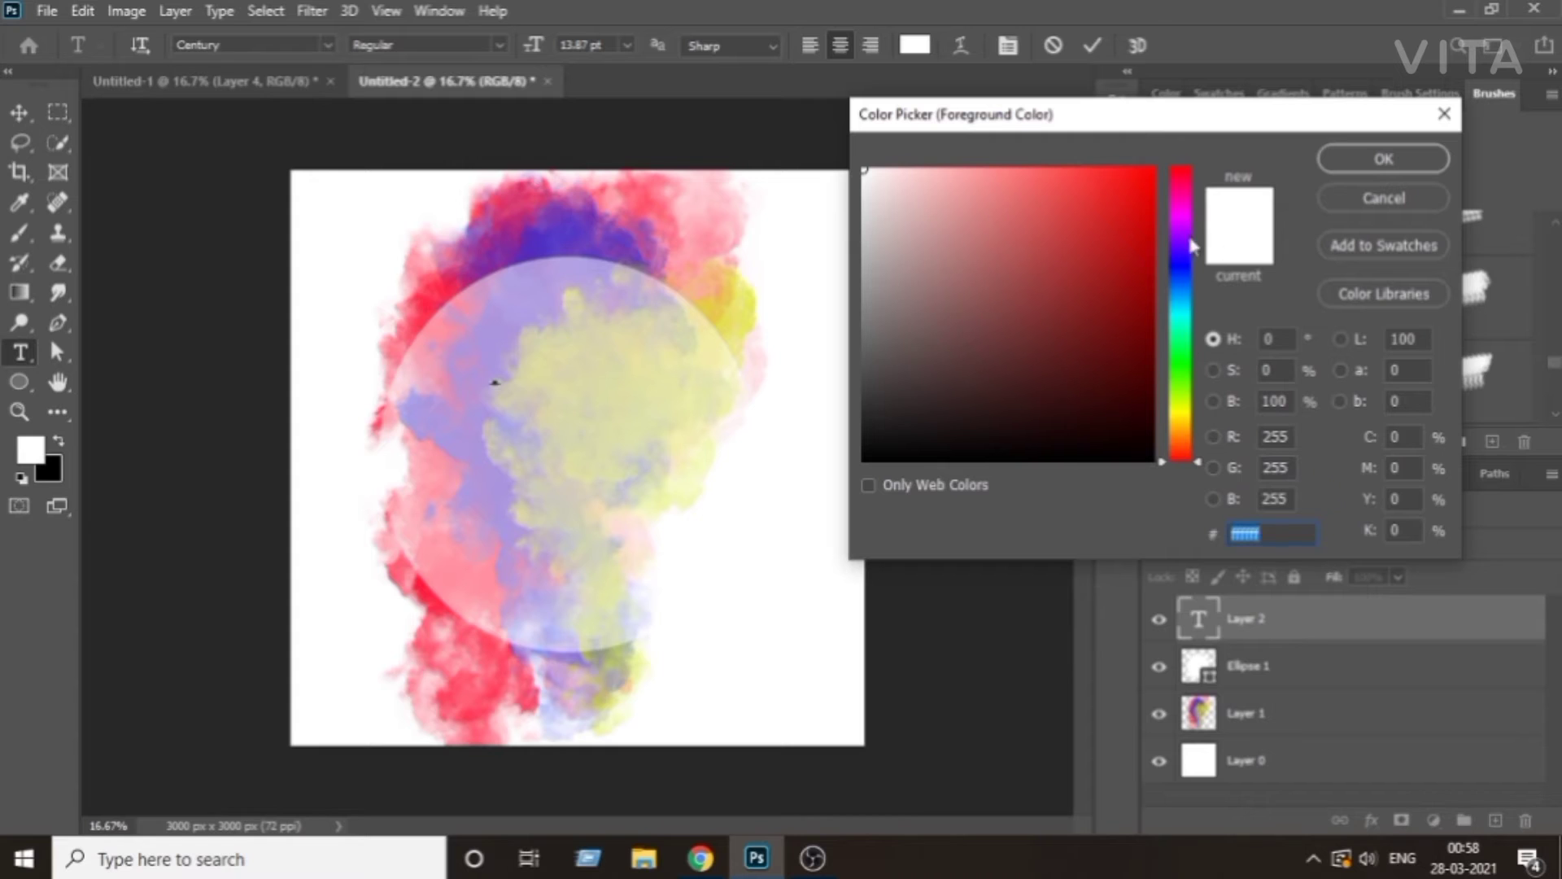
pyautogui.write('eb1111')
pyautogui.moveTo(1155, 186); pyautogui.dragTo(1141, 250)
pyautogui.click(1371, 163)
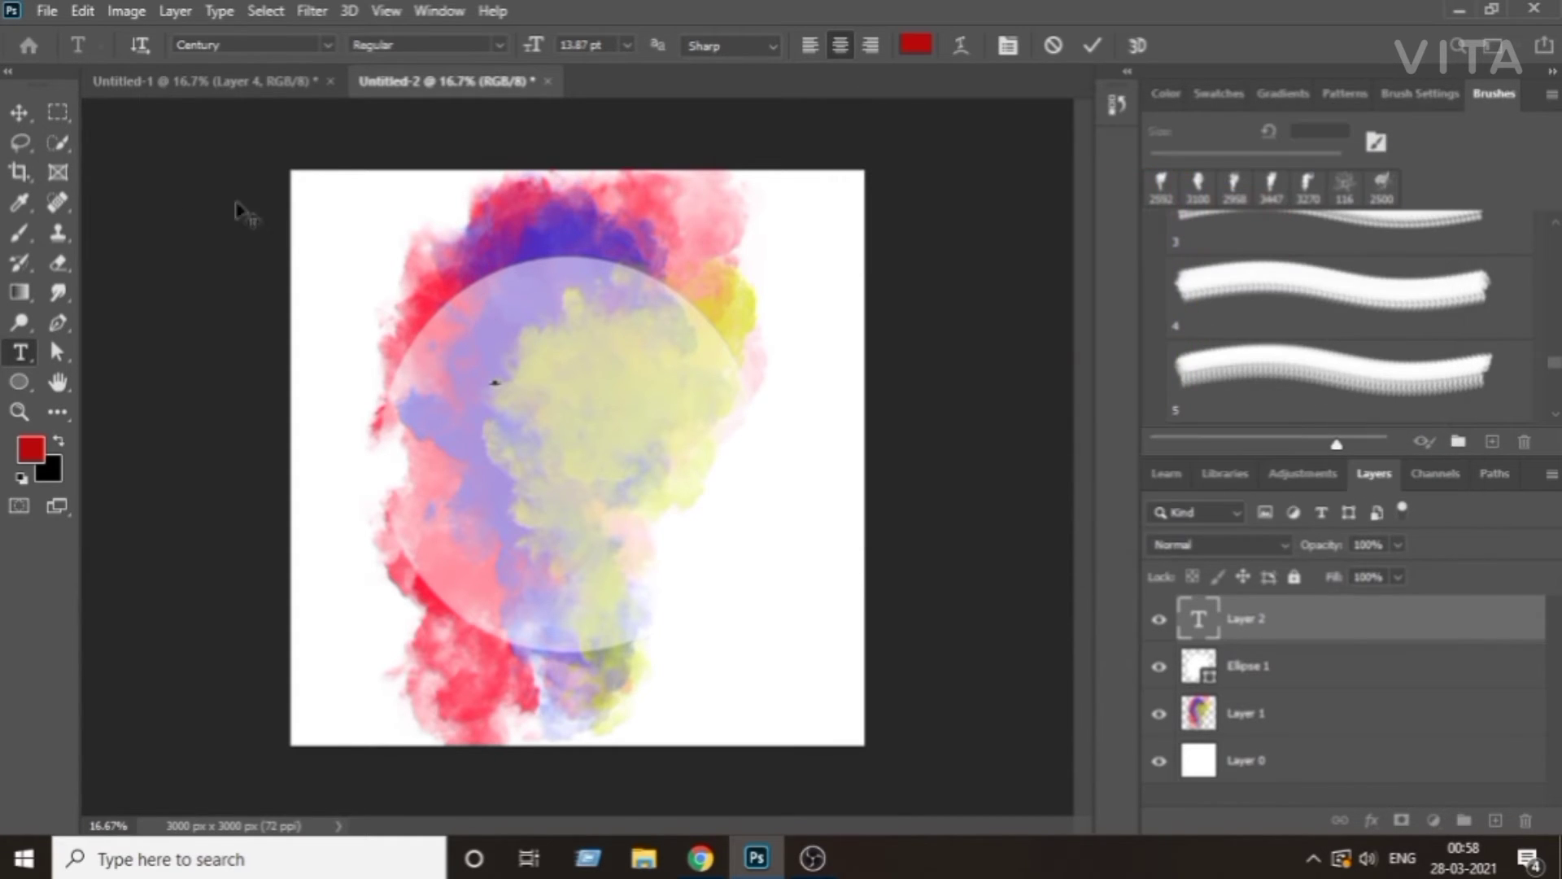
# Scale the small HAPPY text up to about 200 pt in the upper part of the circle.
pyautogui.click(33, 114)
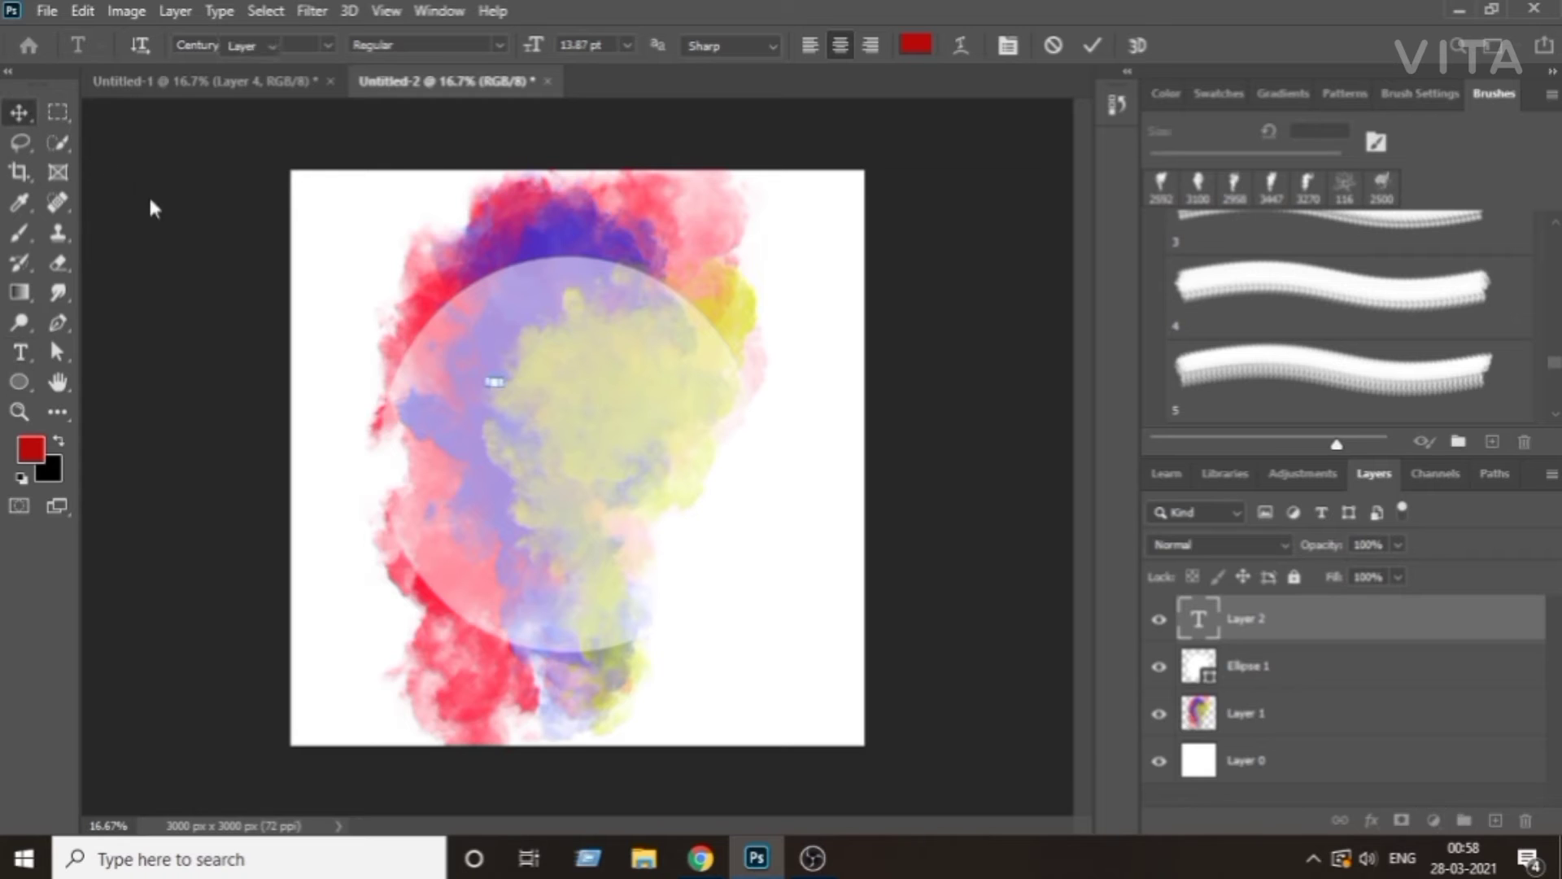
pyautogui.moveTo(537, 405); pyautogui.dragTo(625, 391)
pyautogui.press('Return')
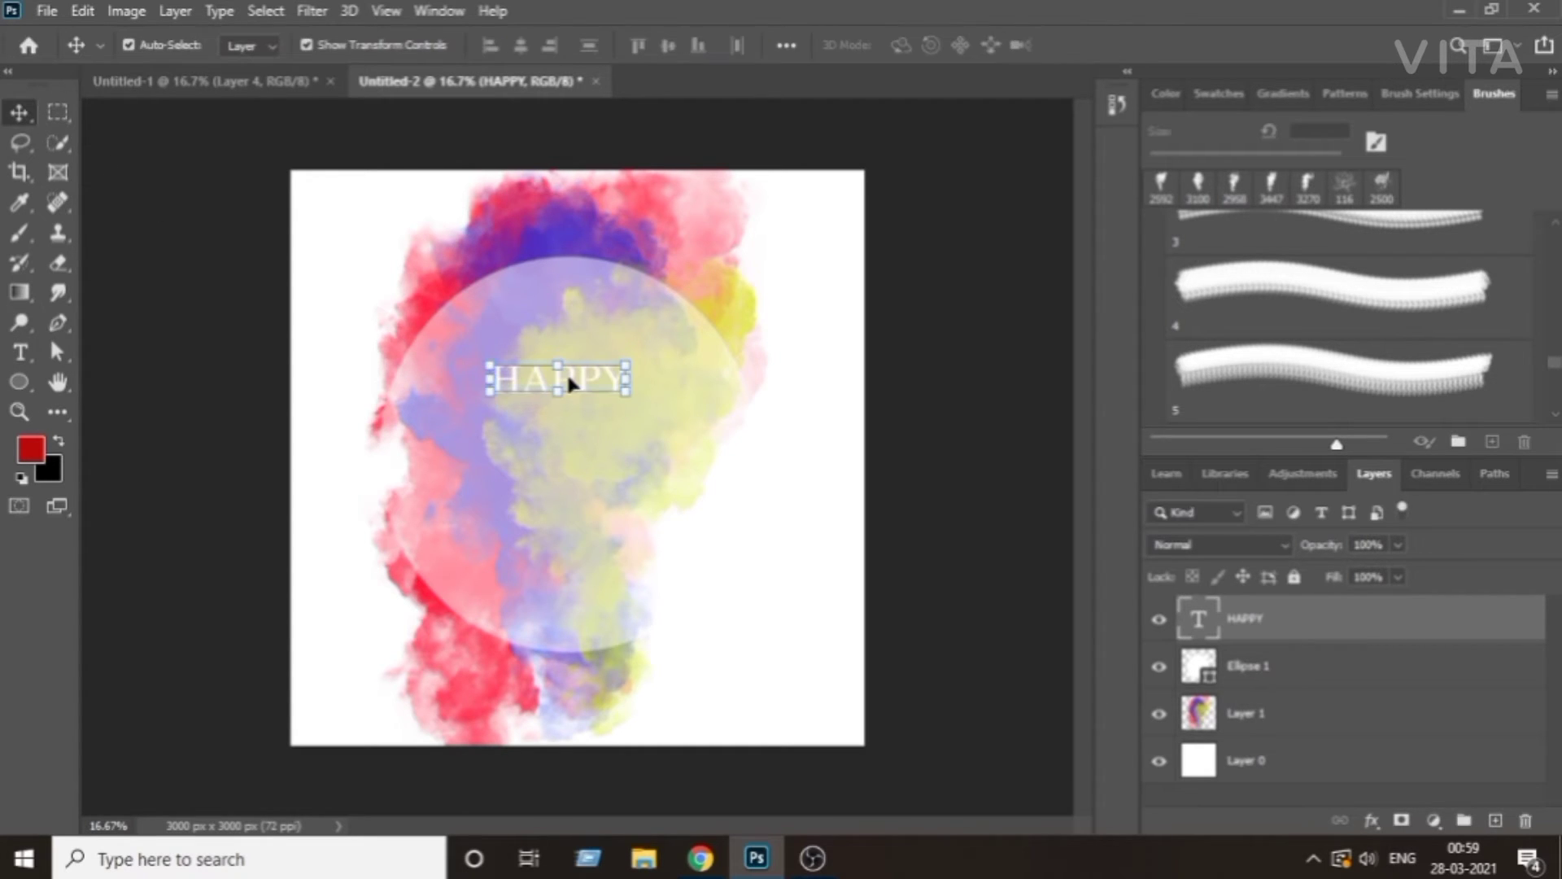
# Recolour the whole word HAPPY to dark red b80909.
pyautogui.doubleClick(566, 371)
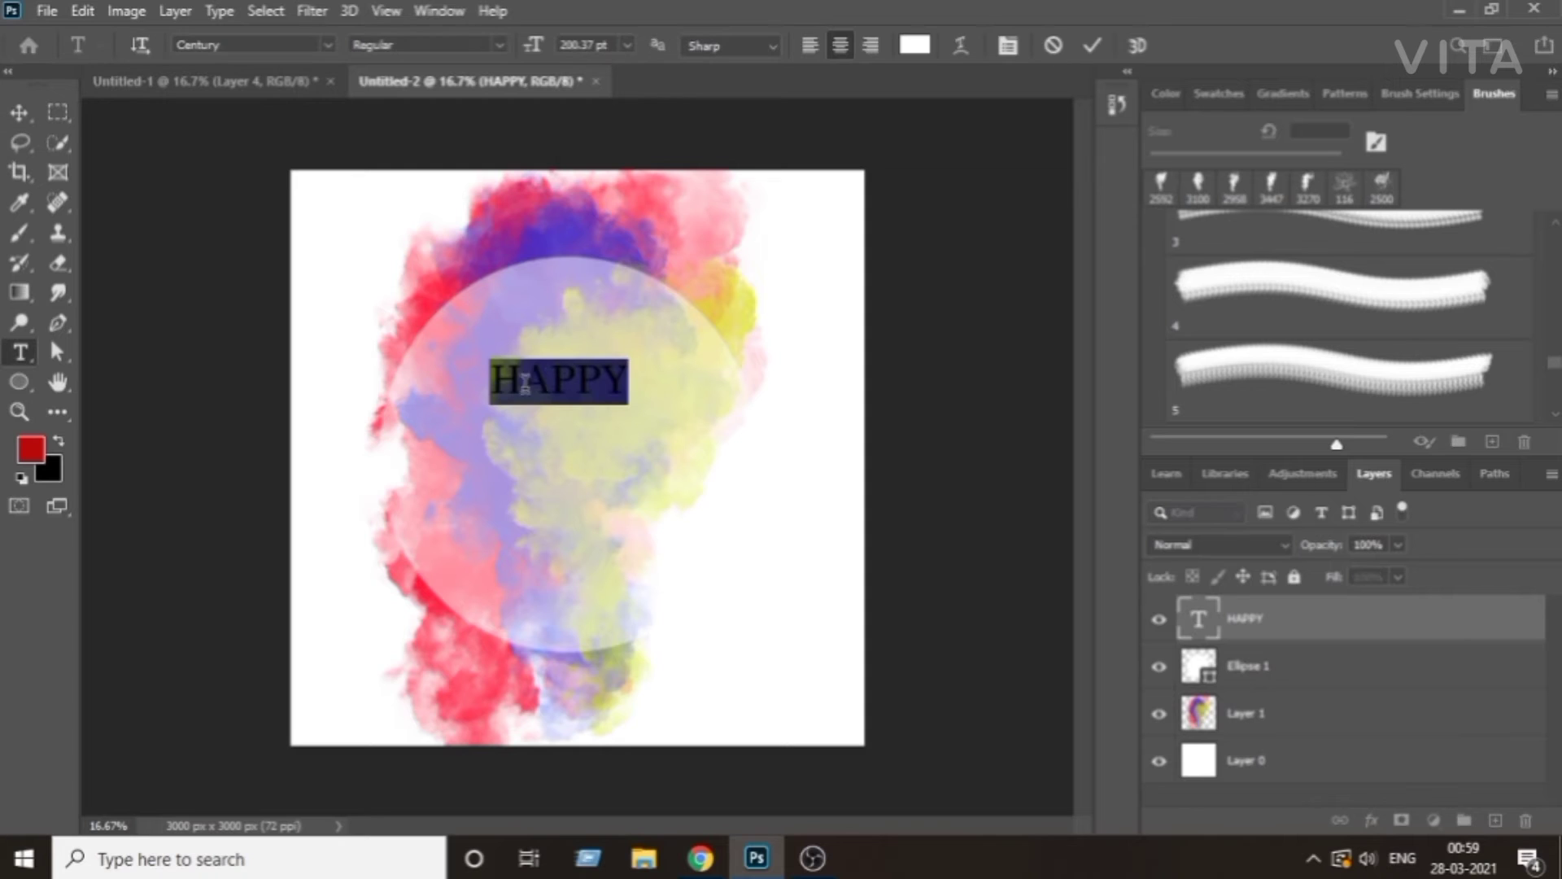
pyautogui.click(33, 448)
pyautogui.click(1384, 159)
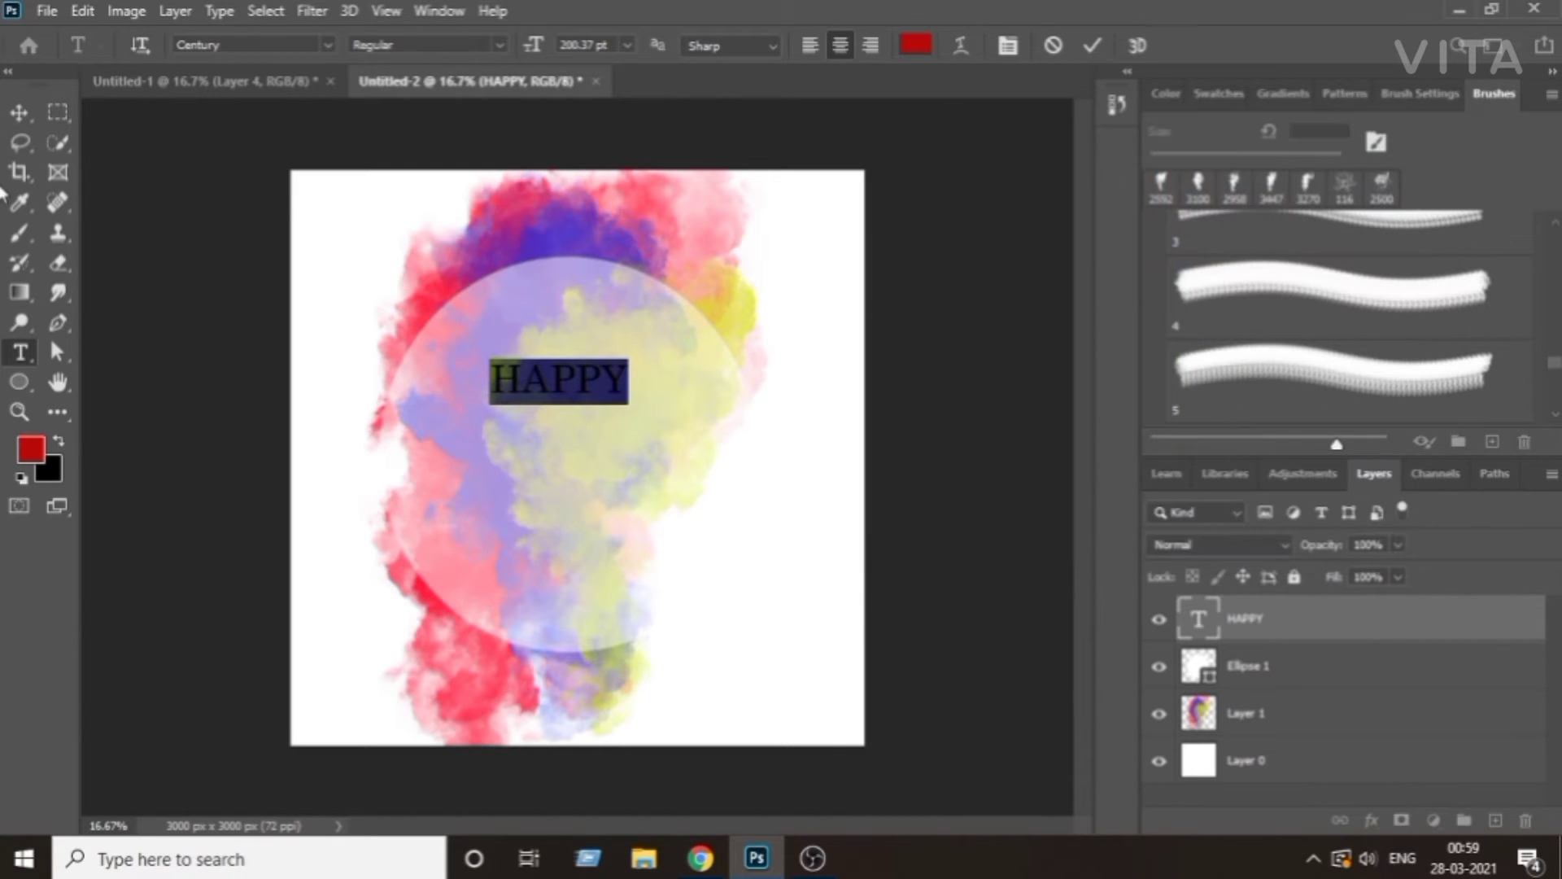
pyautogui.click(34, 117)
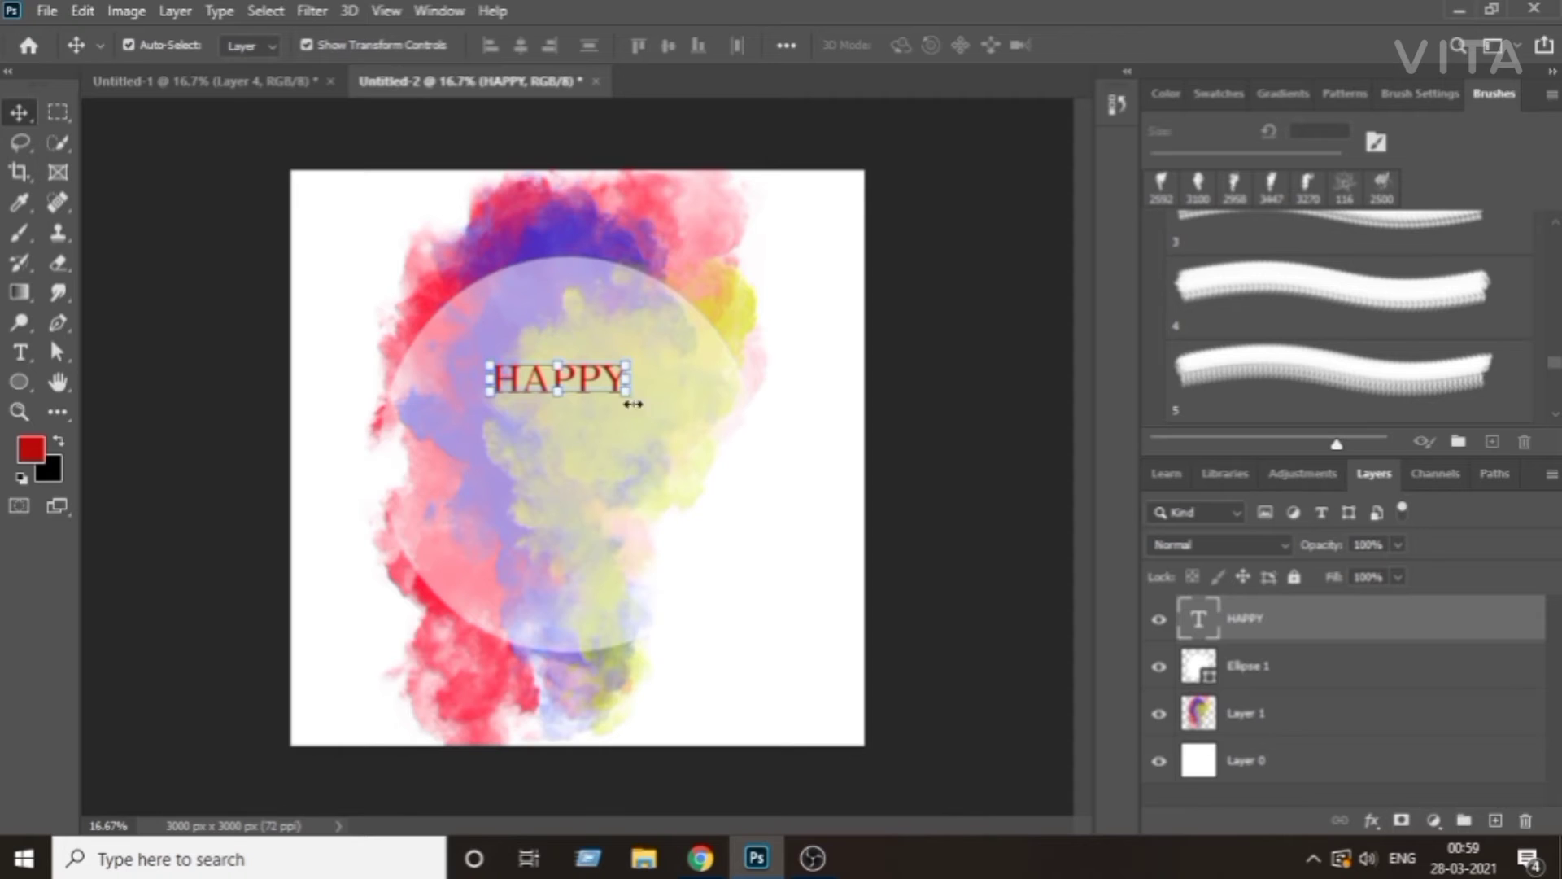
# Enlarge the HAPPY text to about 230%, position it across the upper half of the circle, and deselect it.
pyautogui.moveTo(626, 391); pyautogui.dragTo(729, 488)
pyautogui.moveTo(686, 391); pyautogui.dragTo(646, 417)
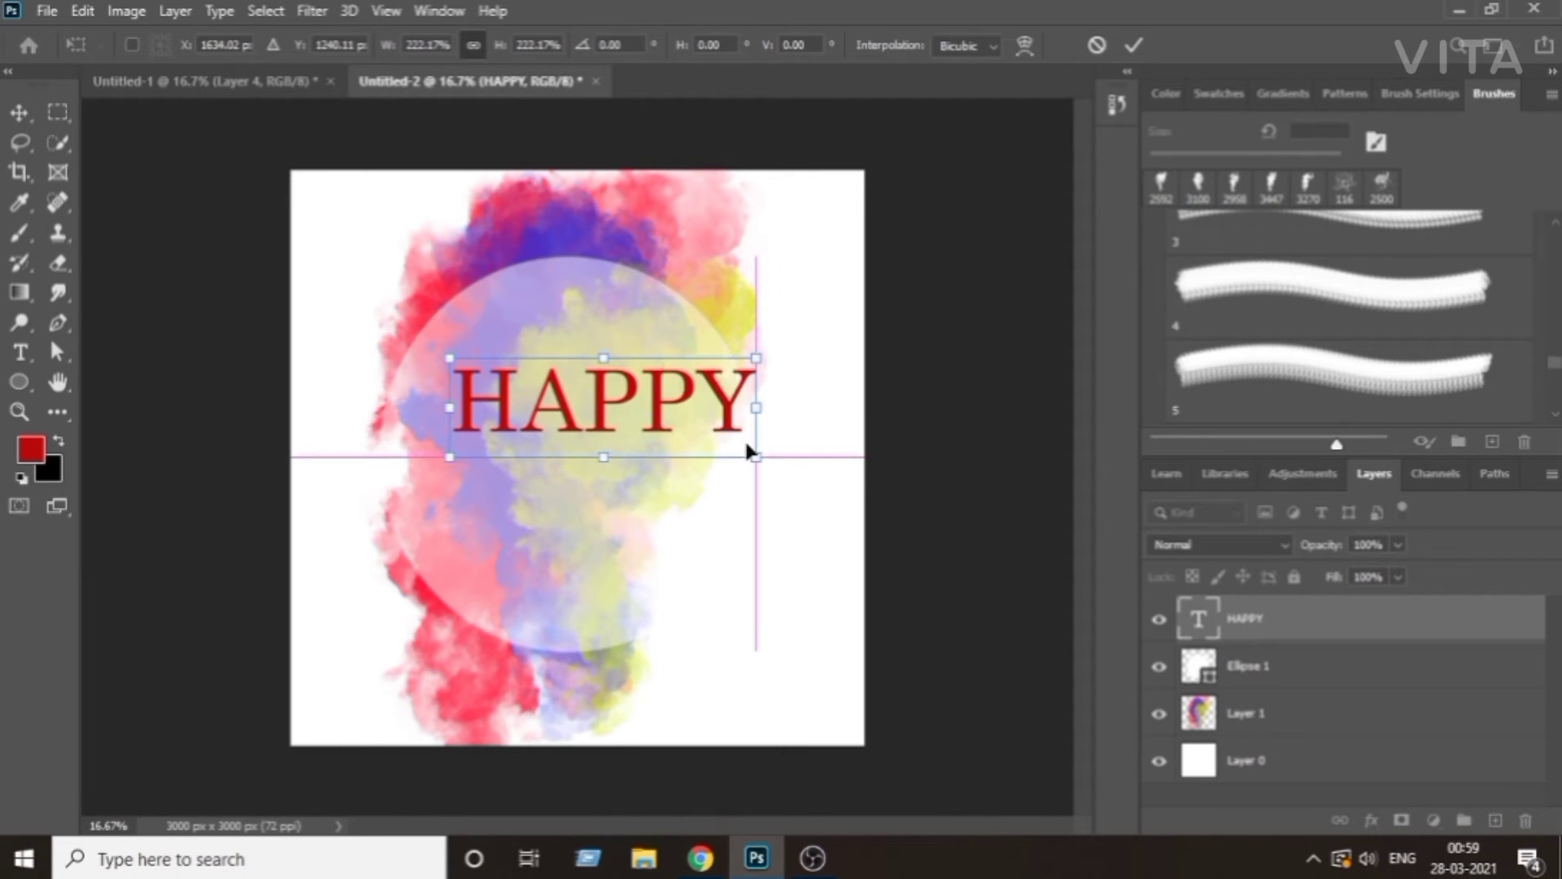
pyautogui.moveTo(756, 456); pyautogui.dragTo(766, 460)
pyautogui.moveTo(688, 424); pyautogui.dragTo(676, 431)
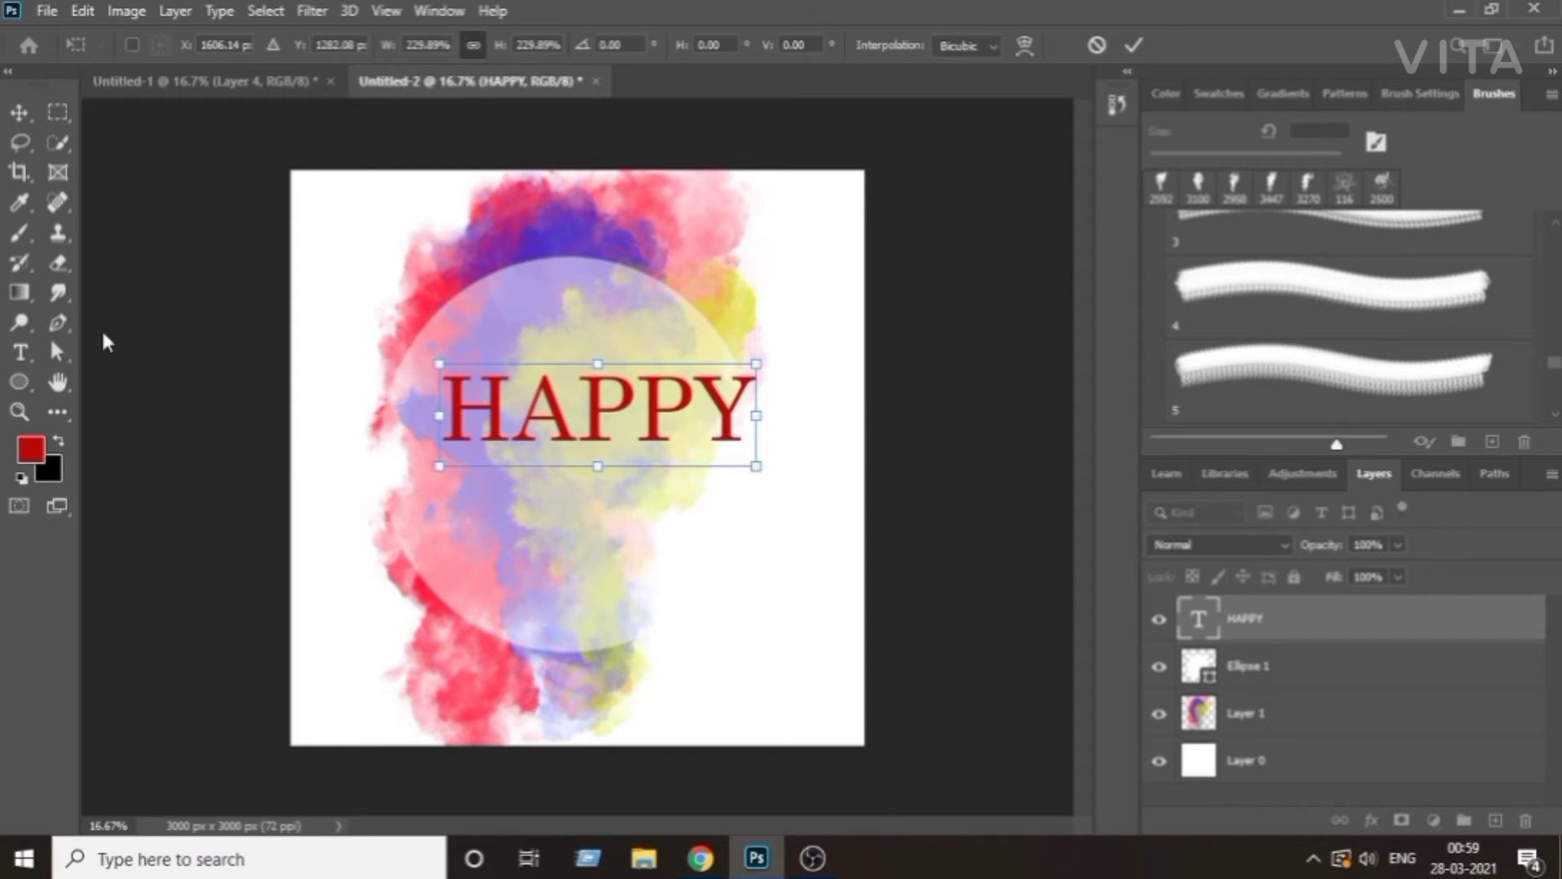
pyautogui.click(18, 120)
pyautogui.click(200, 353)
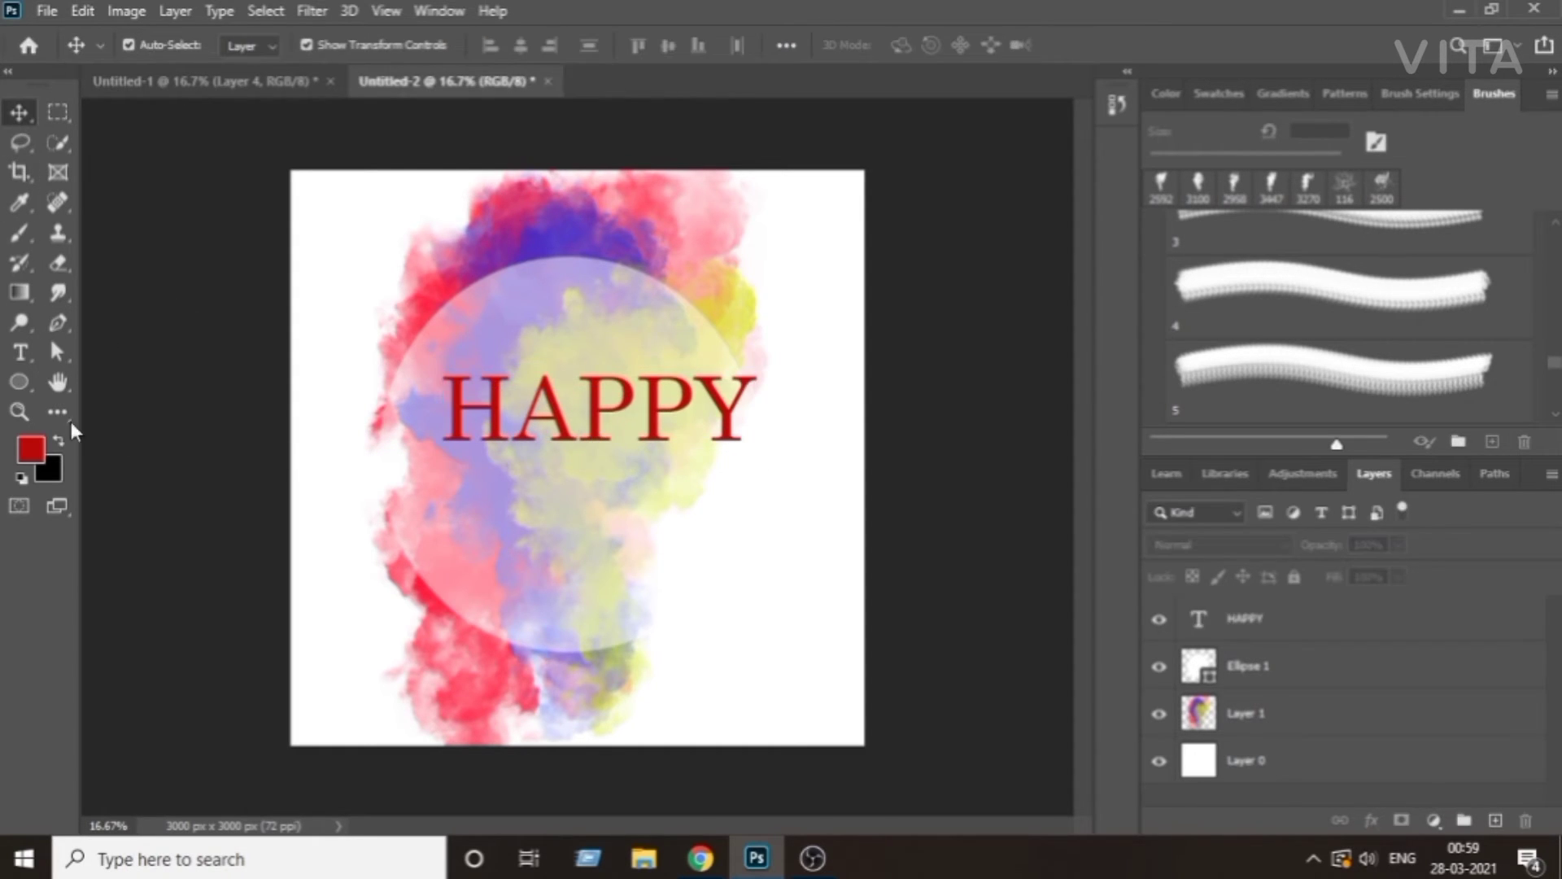
# Add the text HOLI as a separate dark red text layer below HAPPY.
pyautogui.click(20, 354)
pyautogui.click(513, 494)
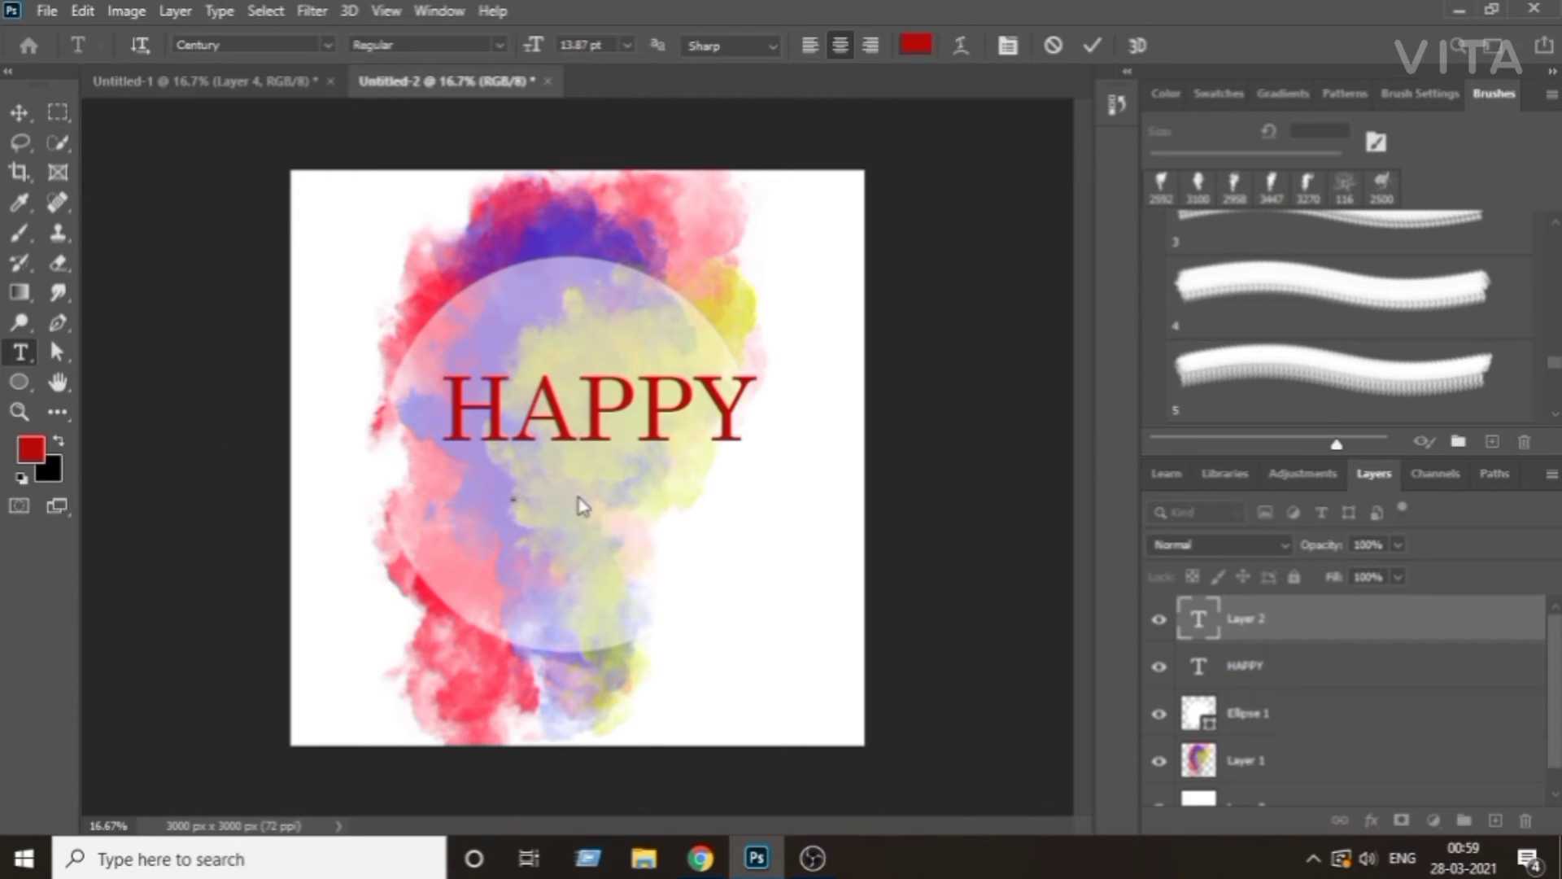
pyautogui.write('HOLI')
pyautogui.hotkey('ctrl', 'Return')
pyautogui.press('v')
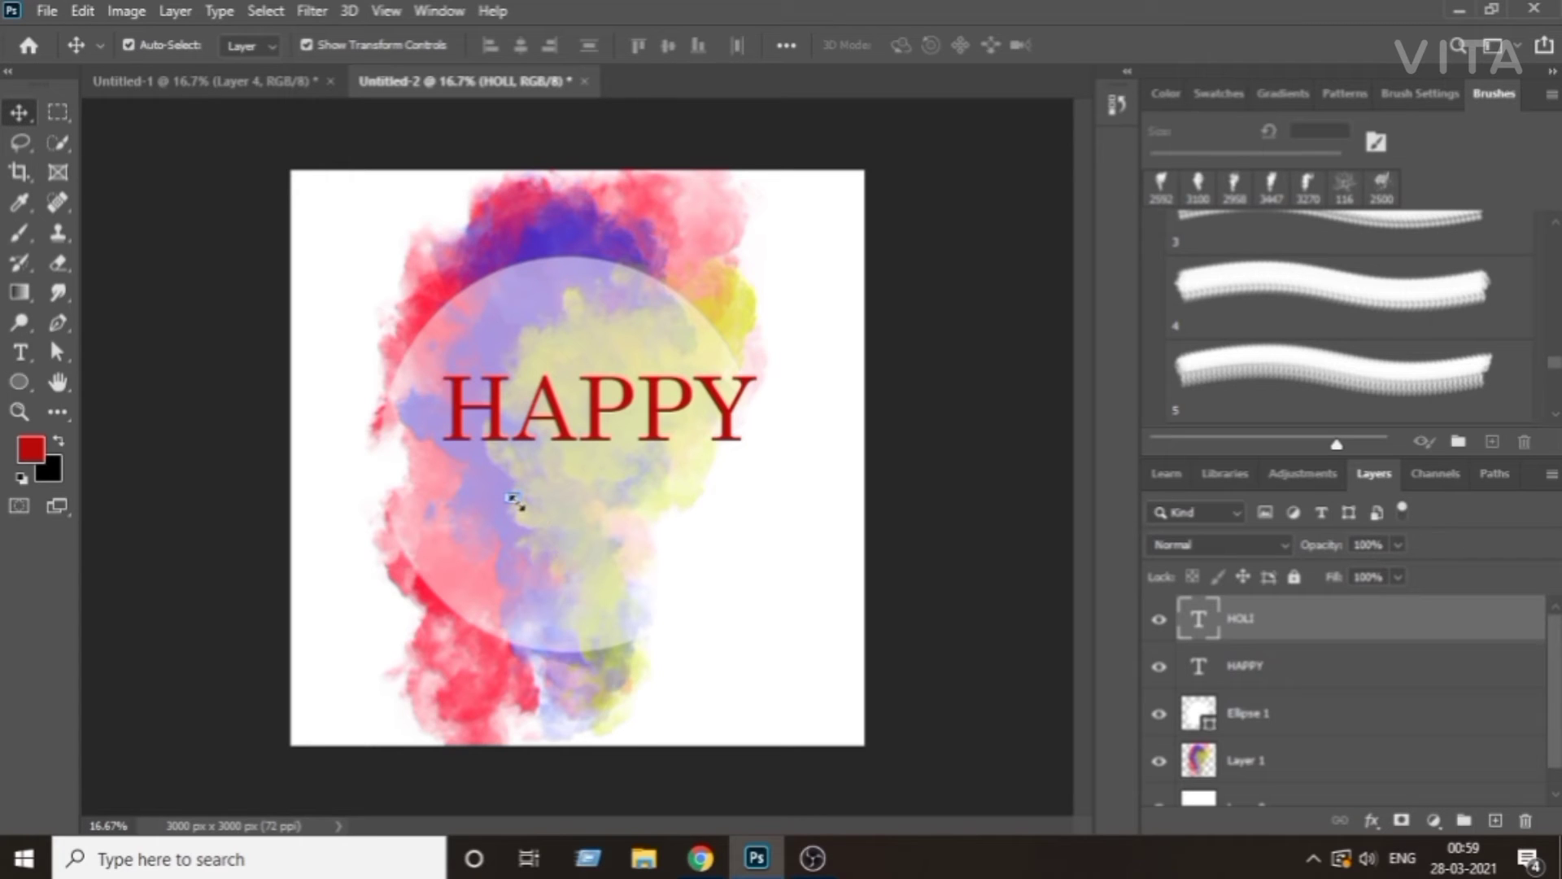
# Enlarge the HOLI text to about 4584%, place it just below HAPPY and shifted to its left, and deselect it.
pyautogui.hotkey('ctrl', 't')
pyautogui.moveTo(680, 543)
pyautogui.mouseDown()
pyautogui.moveTo(697, 576)
pyautogui.moveTo(663, 570)
pyautogui.mouseUp()
pyautogui.moveTo(556, 535); pyautogui.dragTo(494, 517)
pyautogui.moveTo(582, 537); pyautogui.dragTo(733, 594)
pyautogui.moveTo(638, 570); pyautogui.dragTo(608, 534)
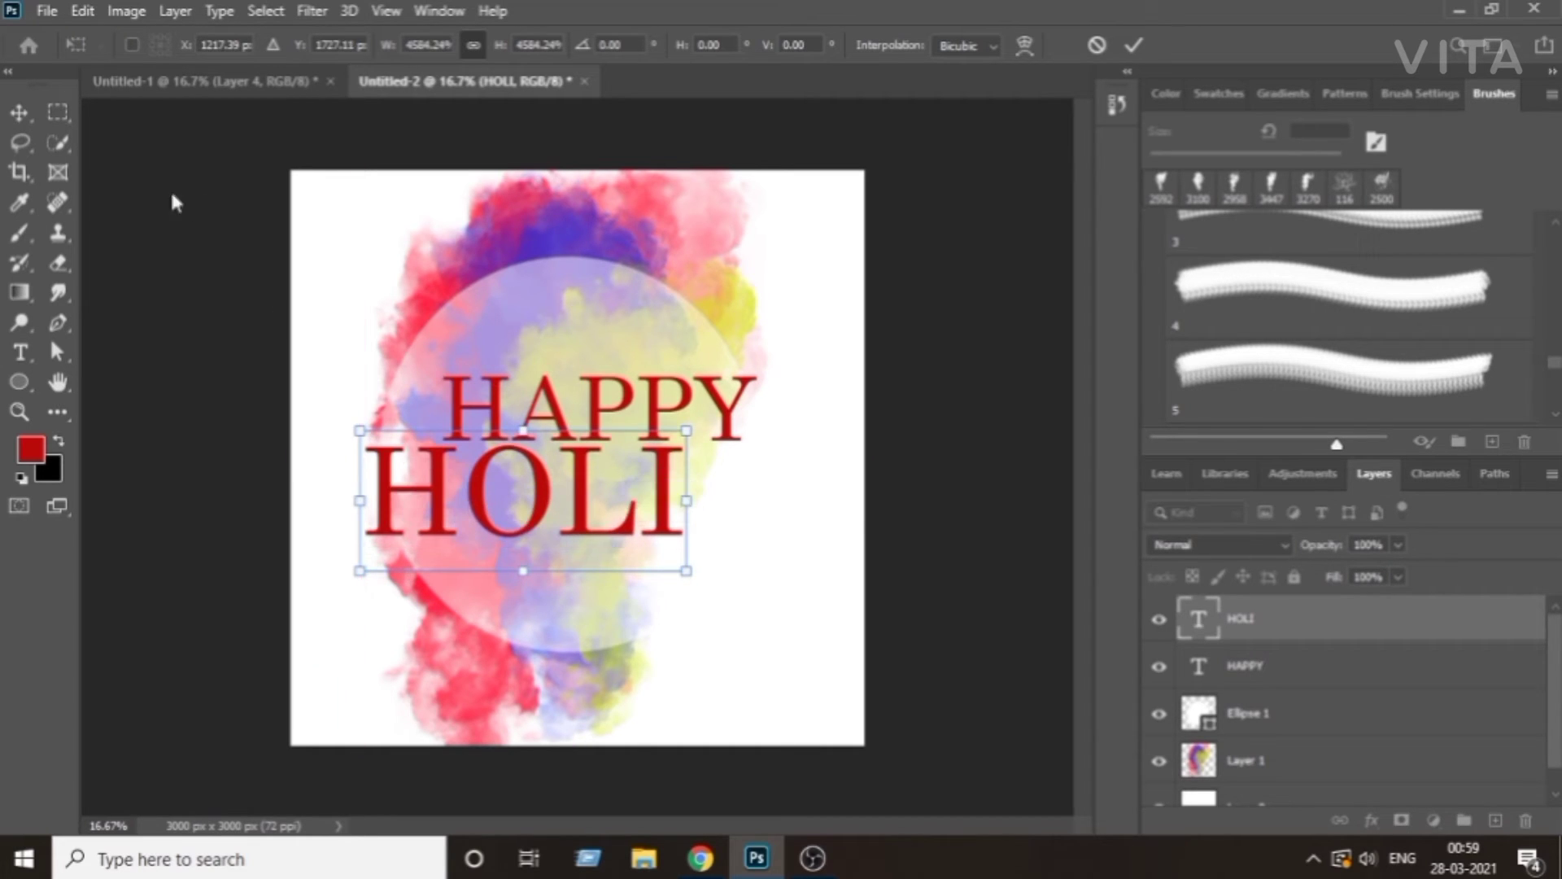
pyautogui.click(15, 110)
pyautogui.click(235, 221)
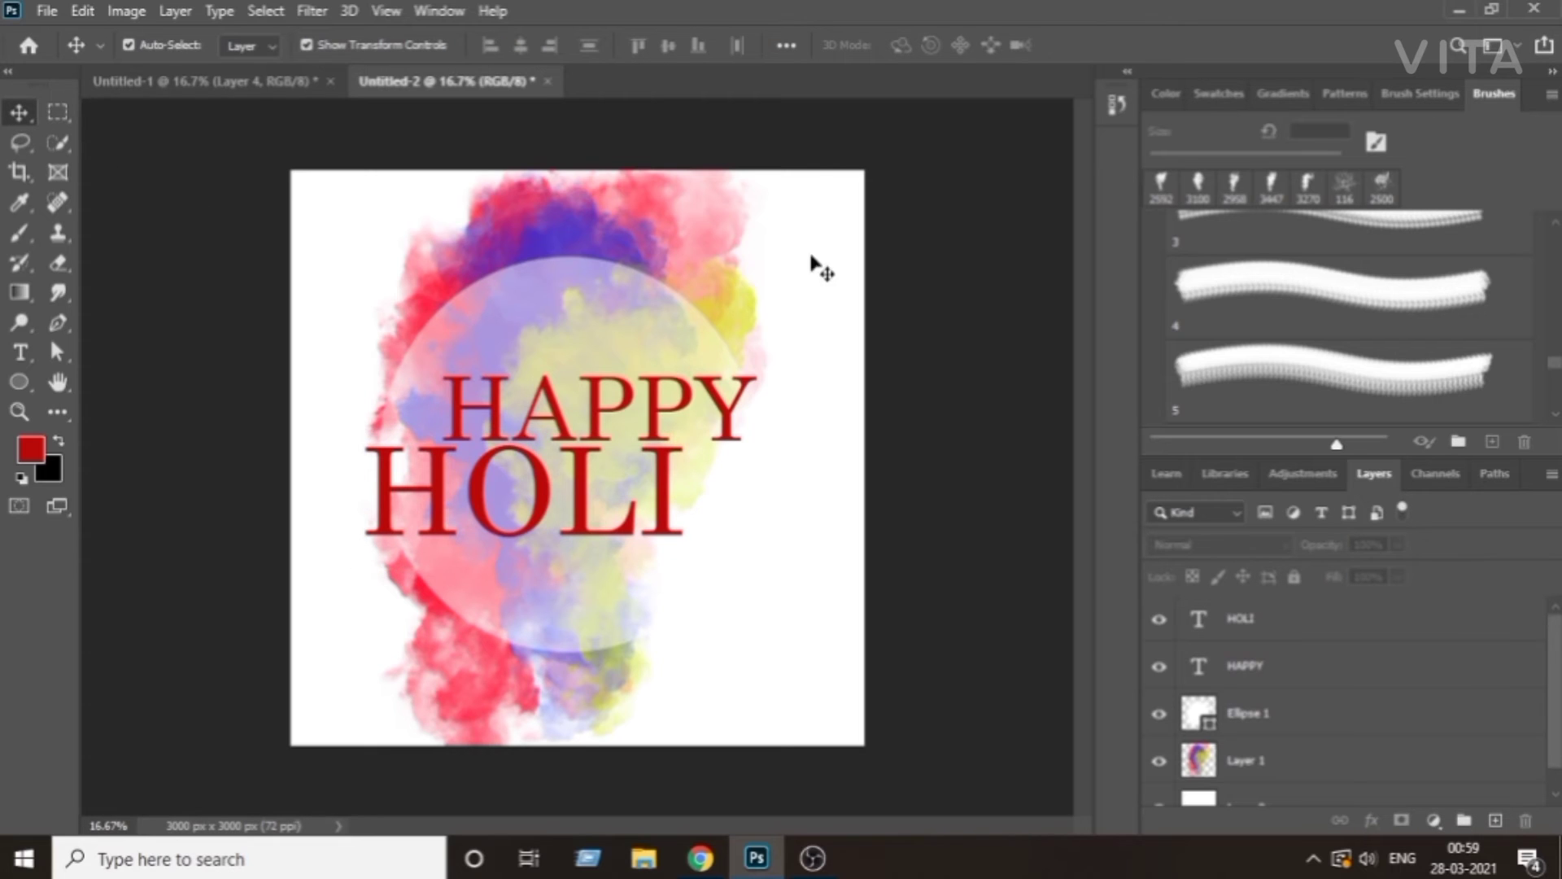
# Select brush 1 of Free Smoke Photoshop Brushes 1 and add a new layer above the text layers.
pyautogui.scroll(5, 1312, 325)
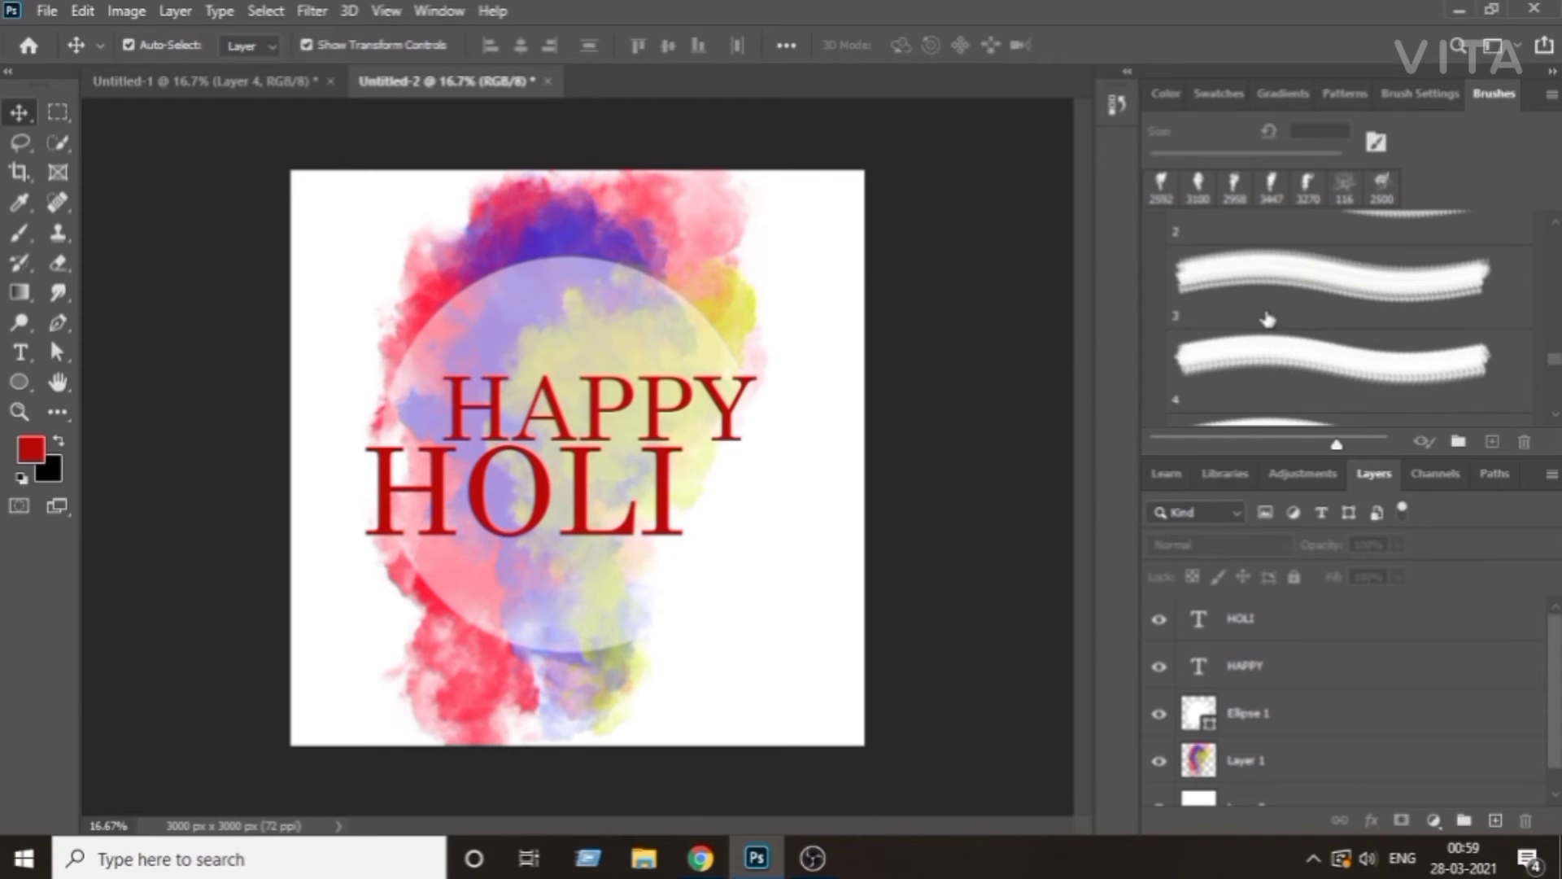
pyautogui.scroll(3, 1268, 319)
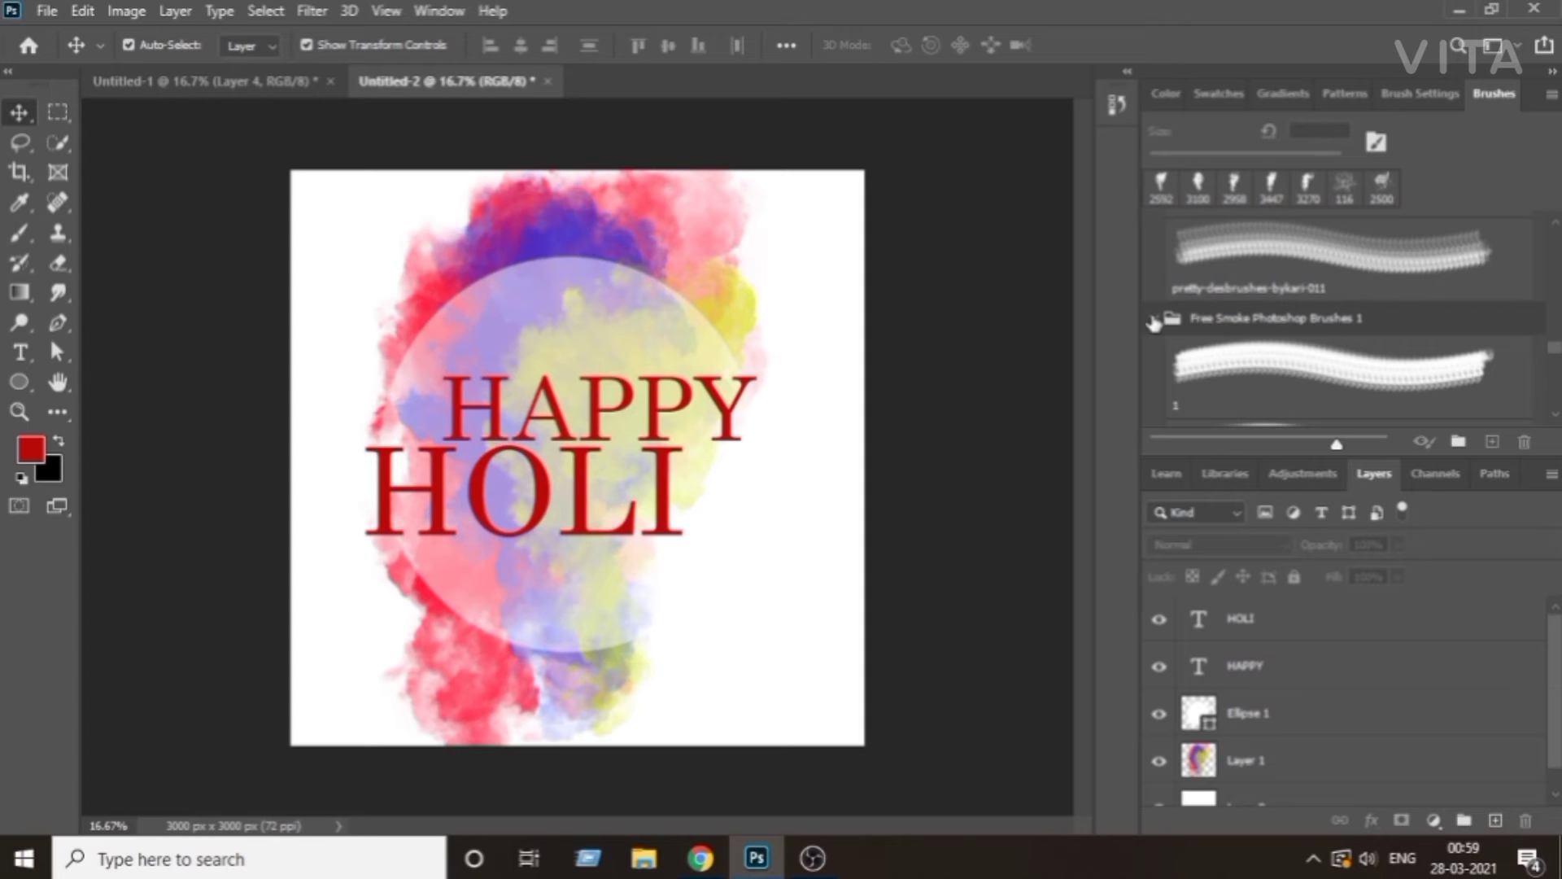
pyautogui.click(1229, 368)
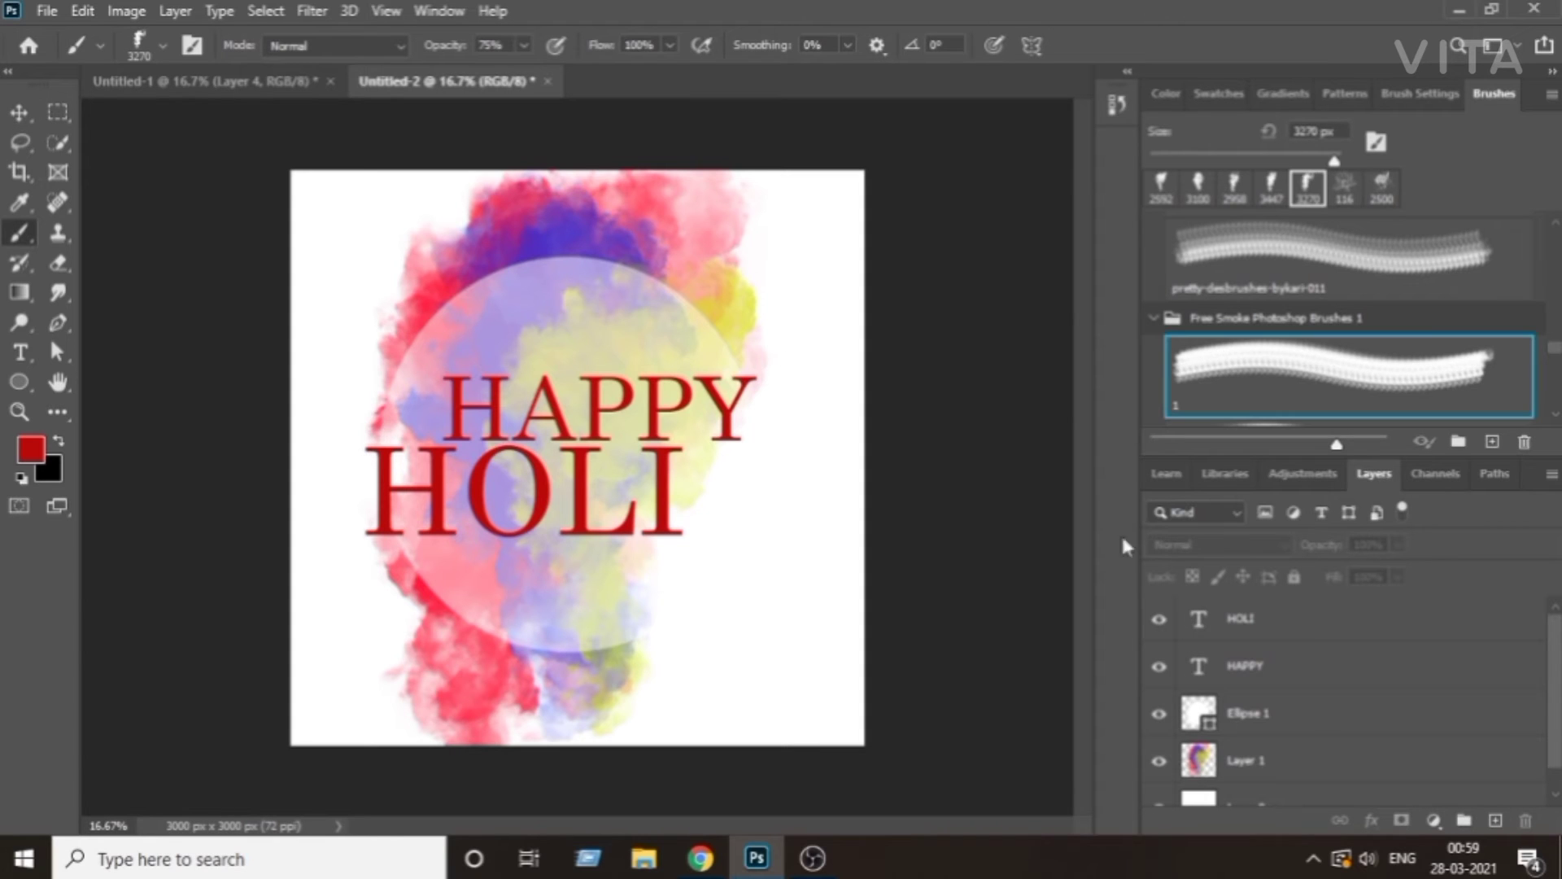
pyautogui.click(1496, 821)
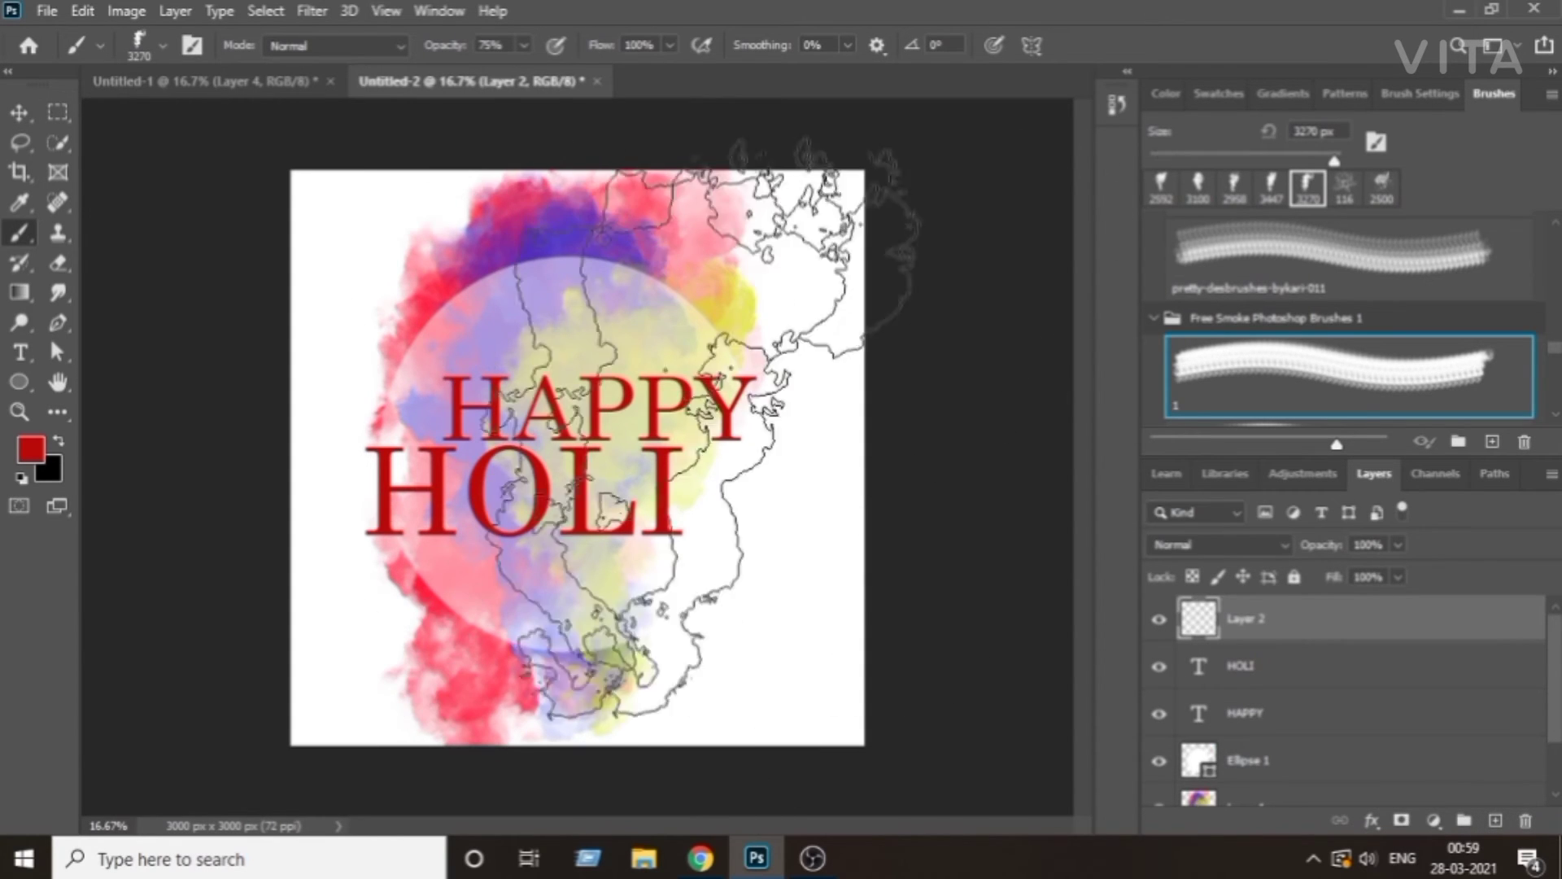
# Try the pretty-desbrushes-bykari-011 brush, and select splatter brush 15 at 2500 px instead.
pyautogui.scroll(1, 1294, 386)
pyautogui.click(1284, 285)
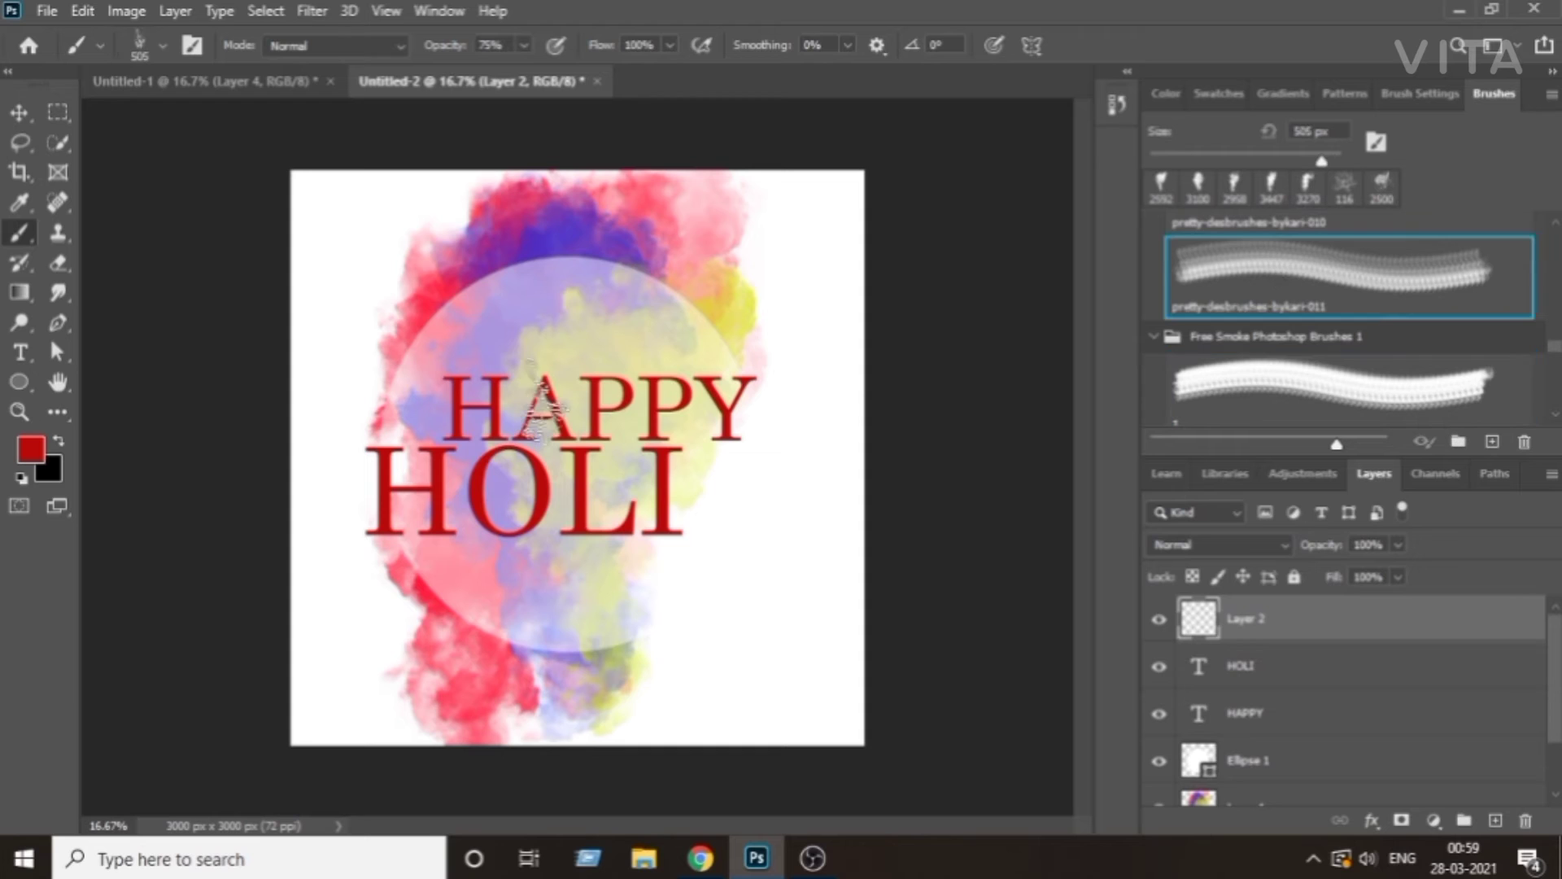
pyautogui.scroll(6, 1395, 336)
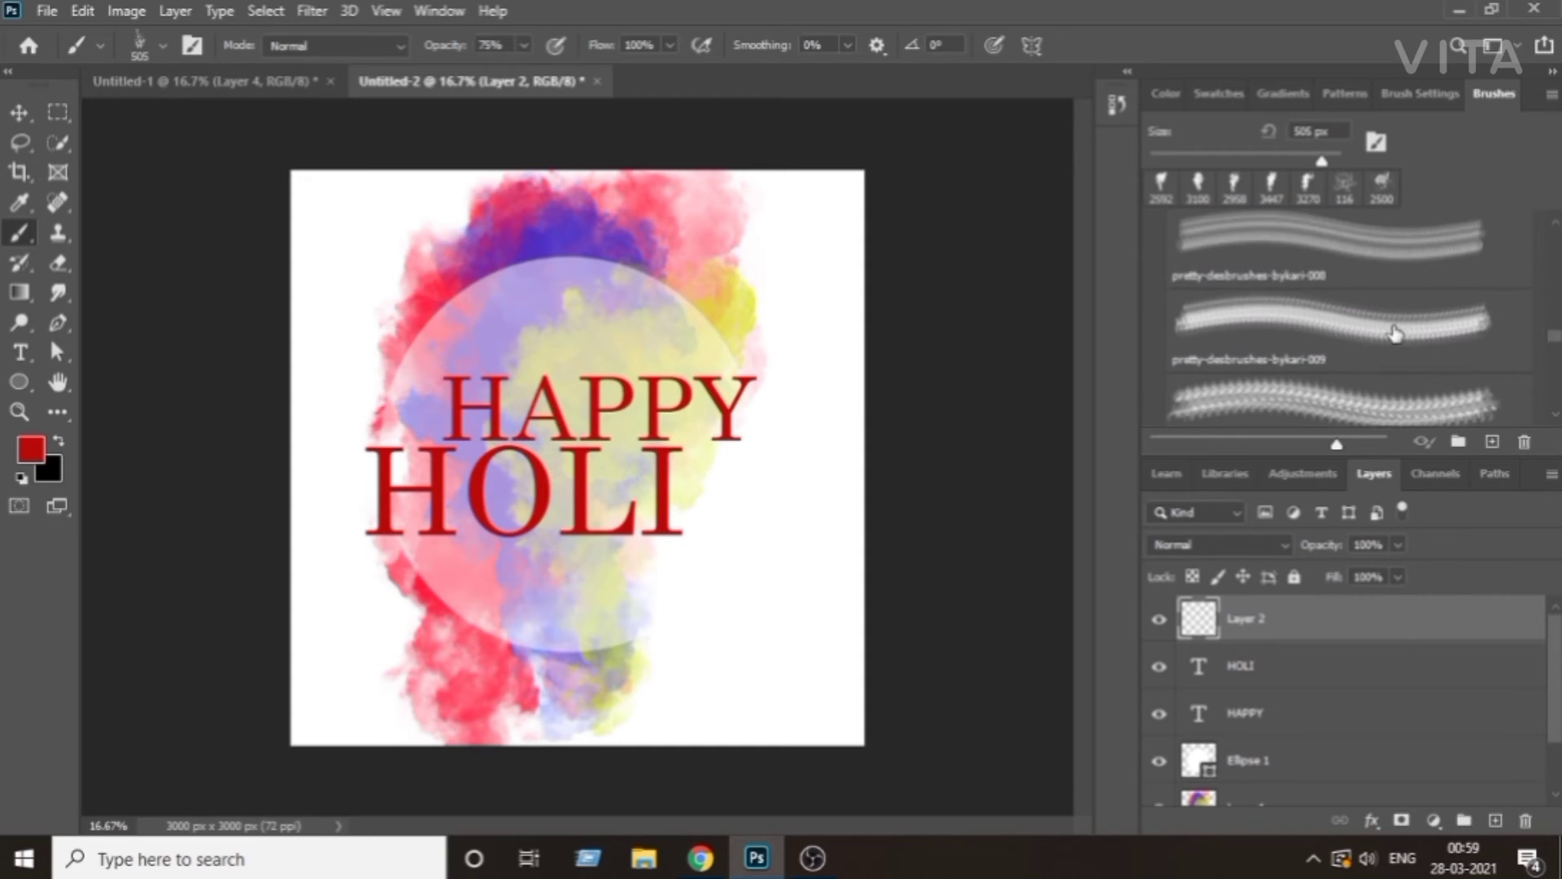
pyautogui.scroll(5, 1395, 333)
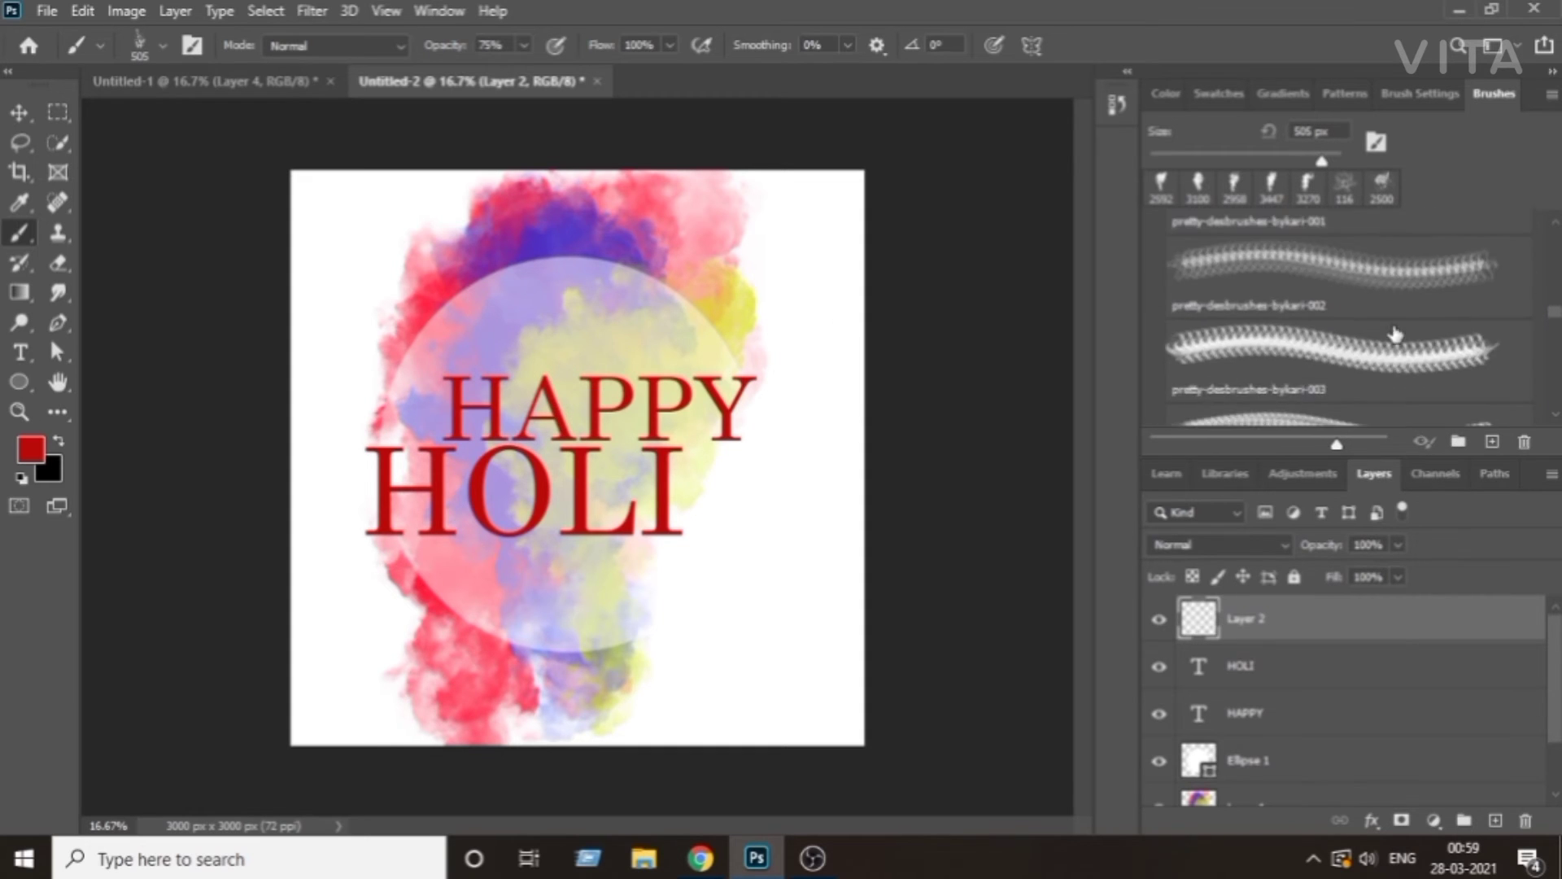
pyautogui.scroll(2, 1394, 334)
pyautogui.click(1407, 340)
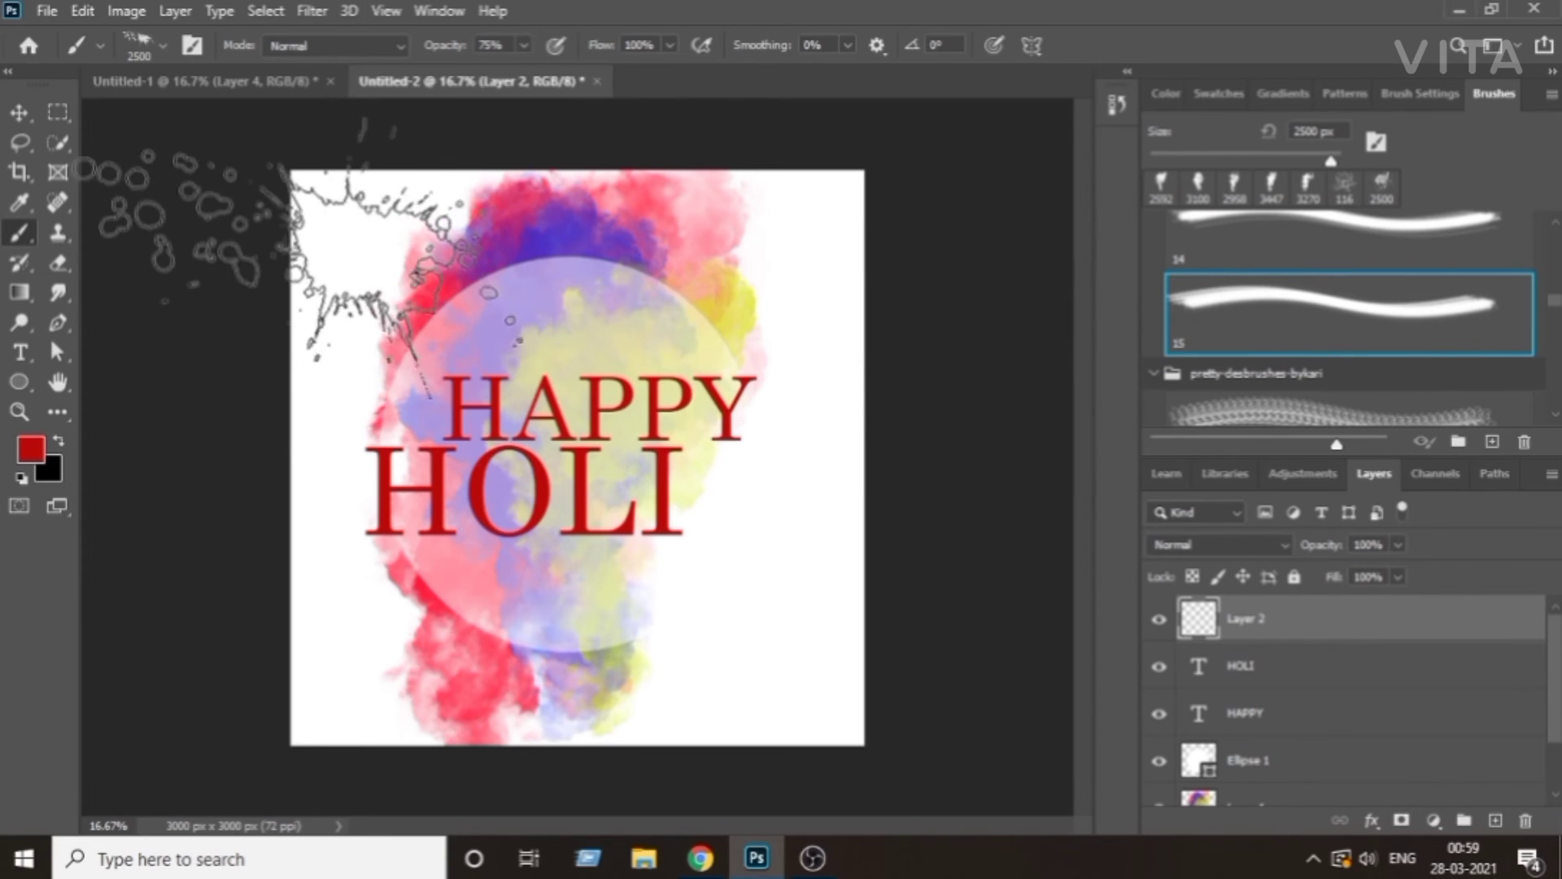
# Set the foreground colour to golden orange e1a30d and stamp a paint splatter over the canvas's upper-left corner.
pyautogui.click(32, 449)
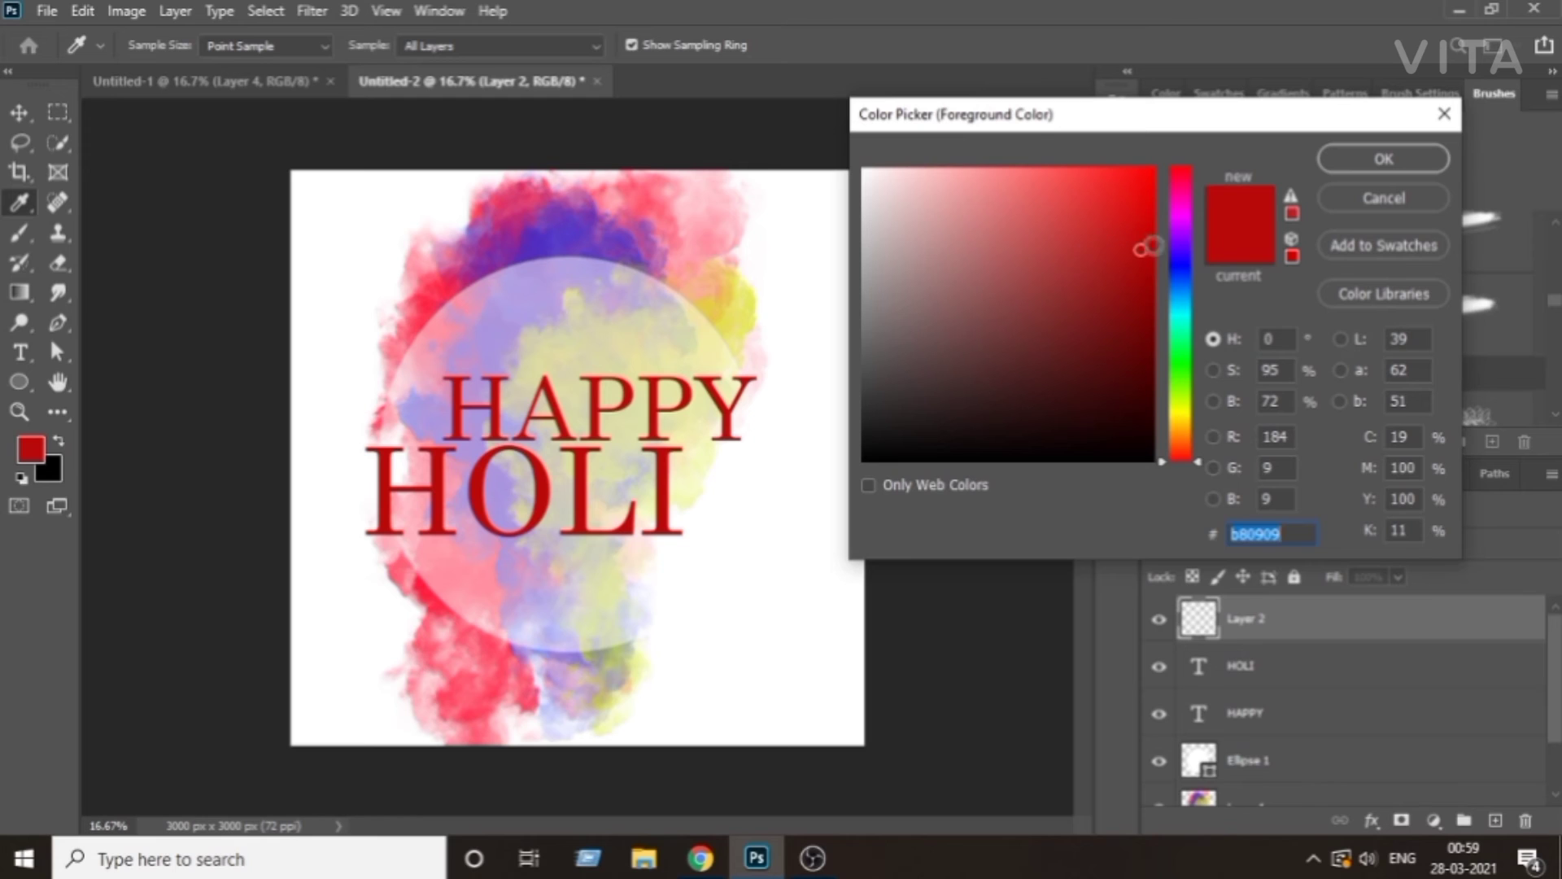
pyautogui.click(1176, 426)
pyautogui.click(1137, 203)
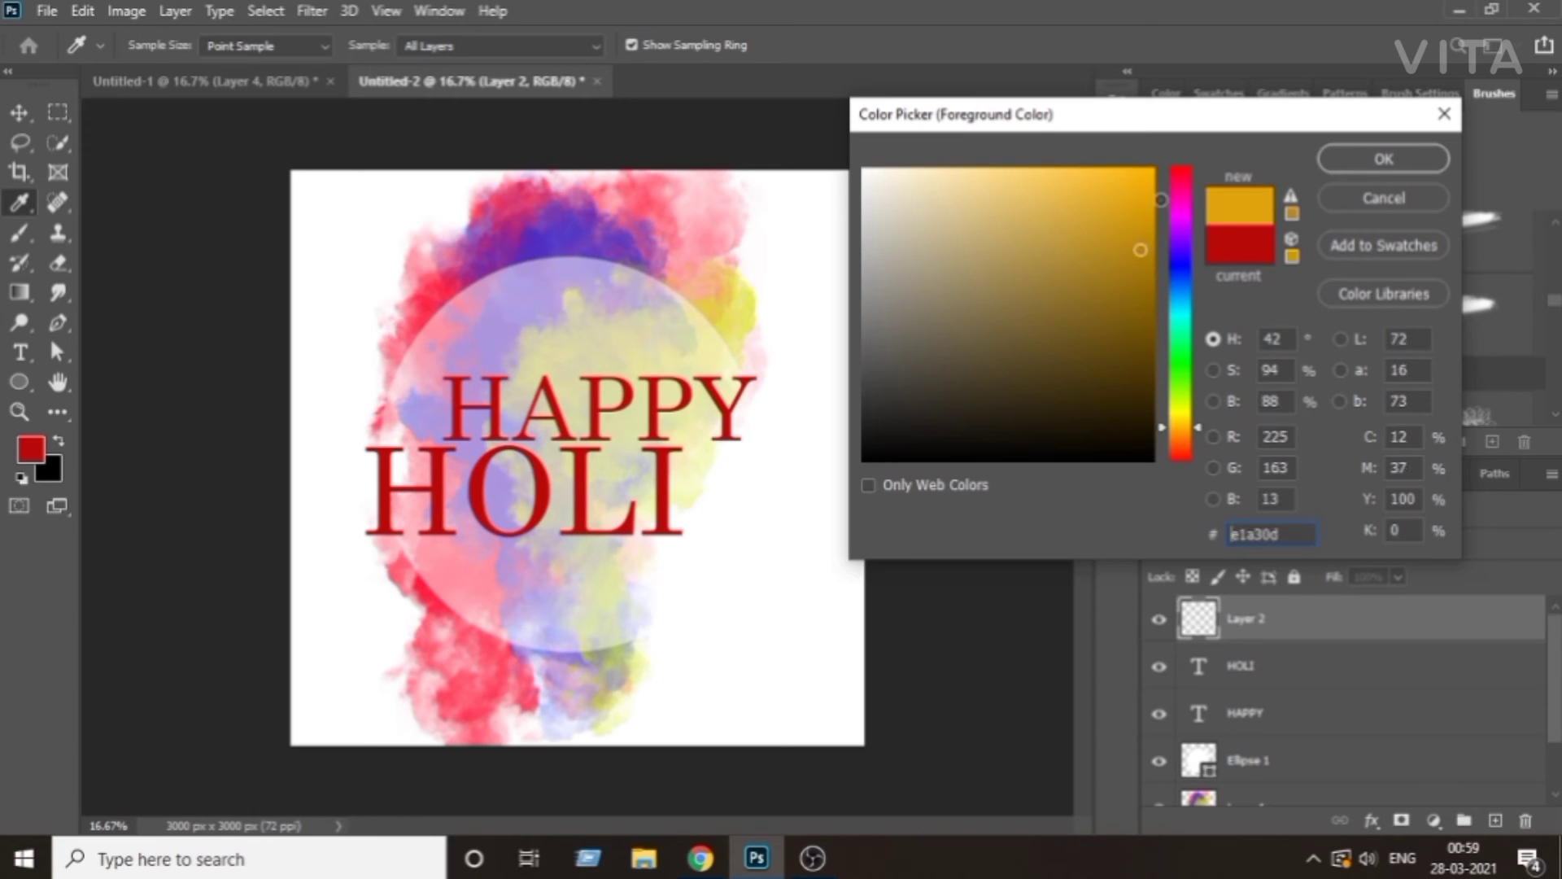
pyautogui.click(1383, 159)
pyautogui.press('b')
pyautogui.click(350, 240)
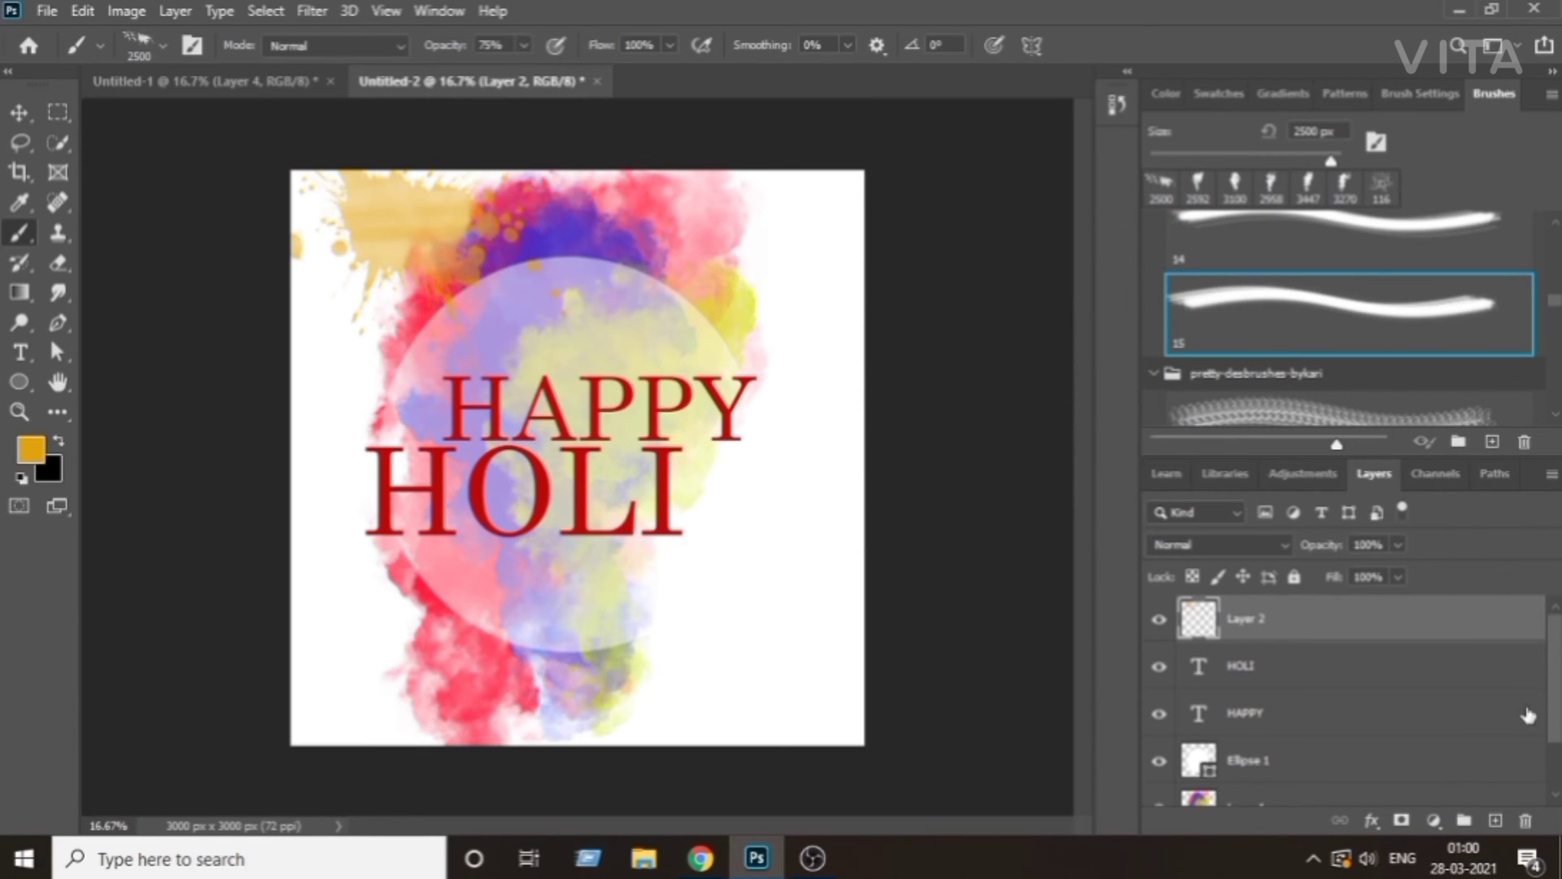
# Select splatter brush 14, set the foreground colour to green 0de117, and stamp a paint splatter over the canvas's lower-right area.
pyautogui.scroll(2, 1284, 339)
pyautogui.click(1327, 282)
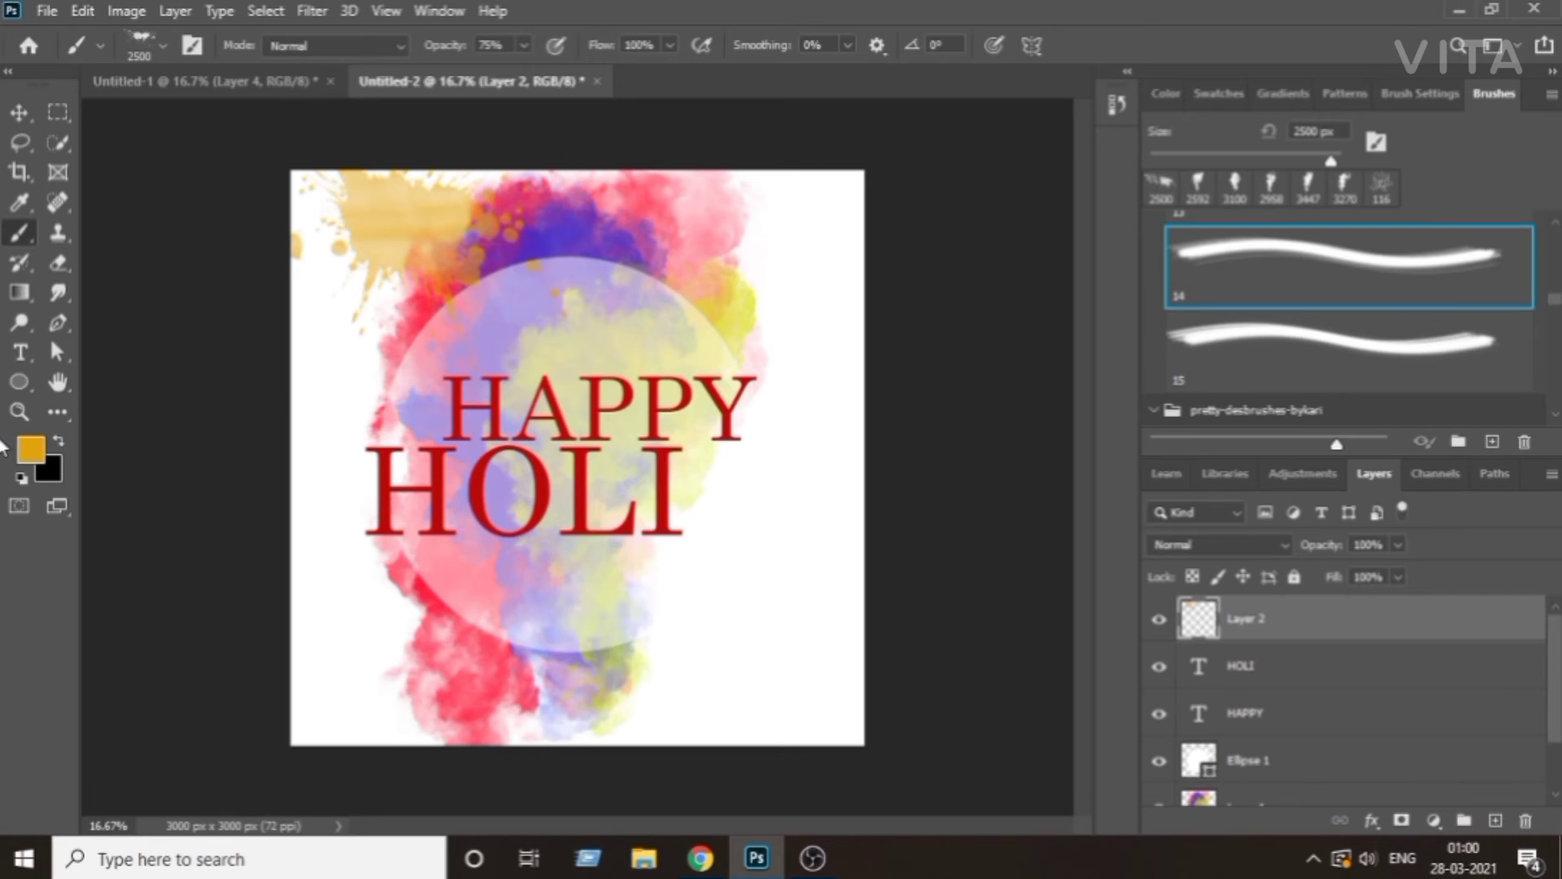
pyautogui.click(30, 450)
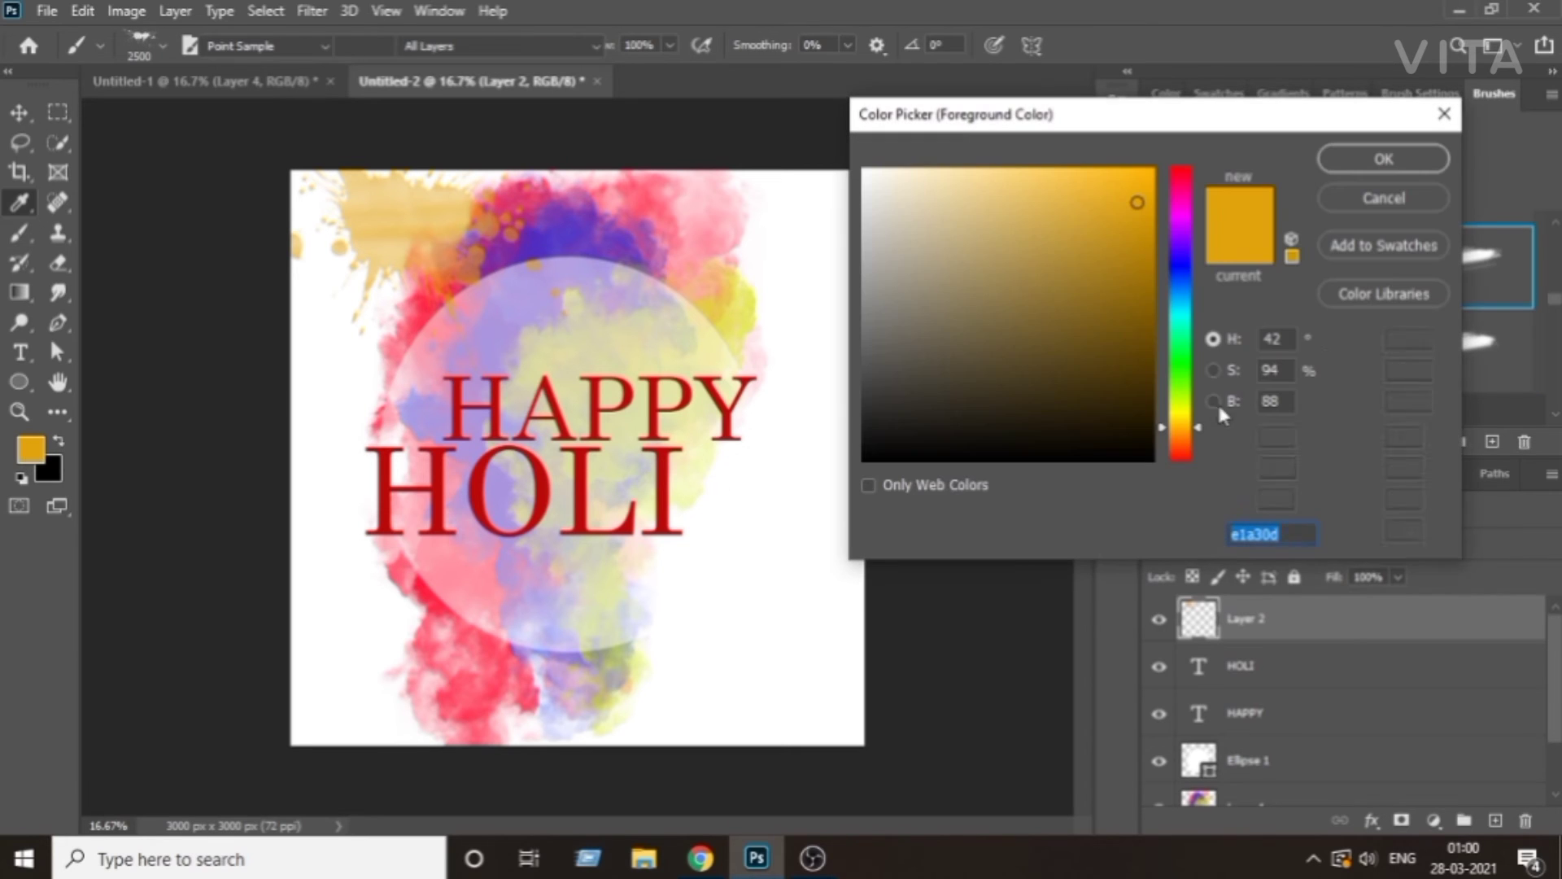
pyautogui.click(1184, 366)
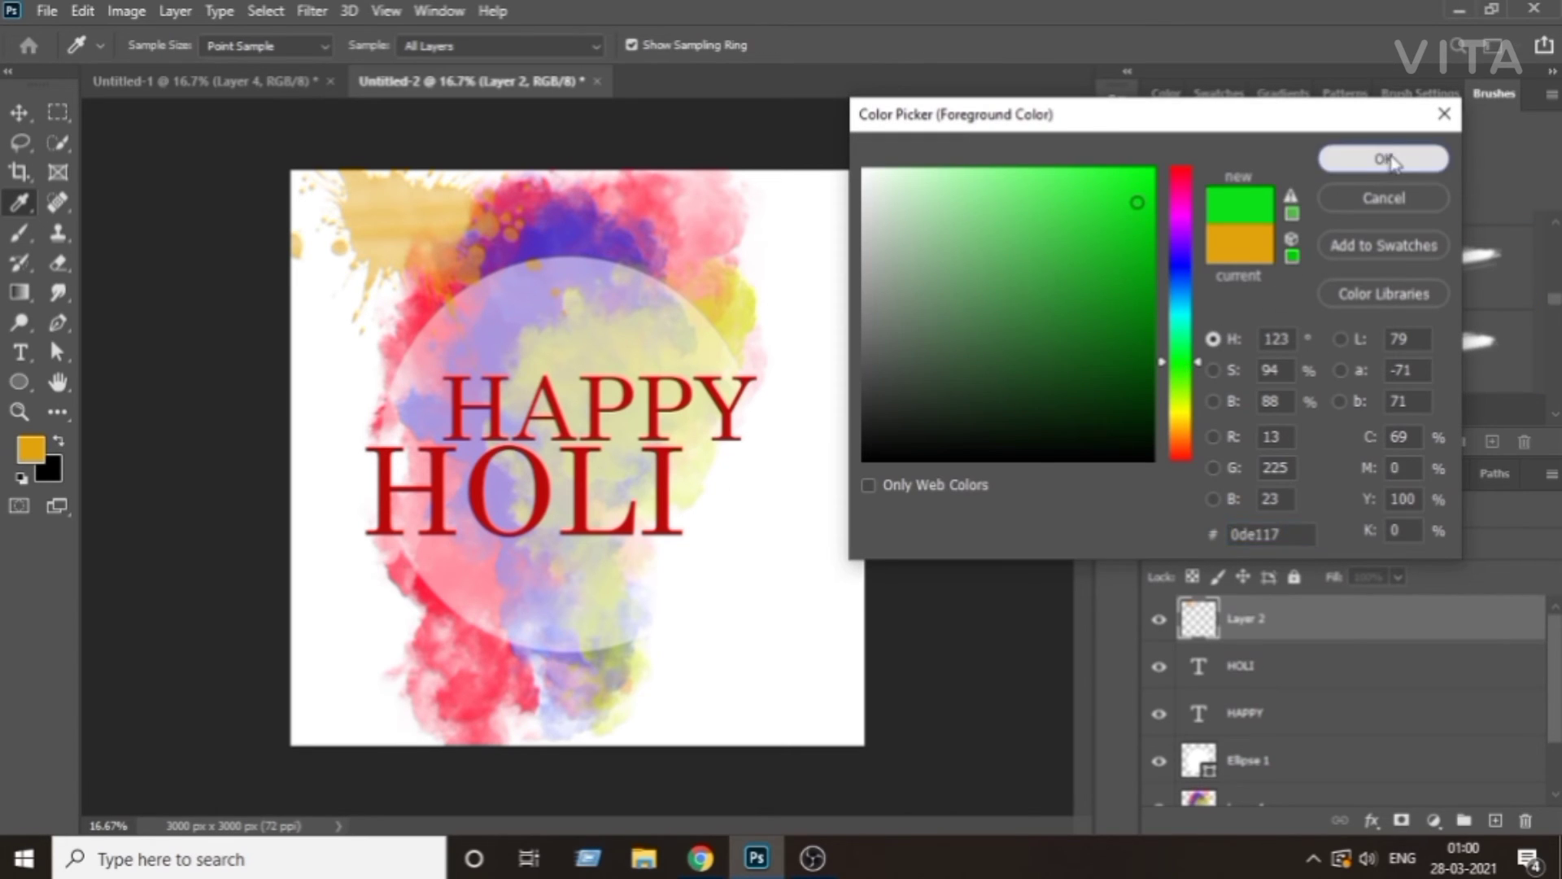
pyautogui.click(1388, 163)
pyautogui.click(773, 651)
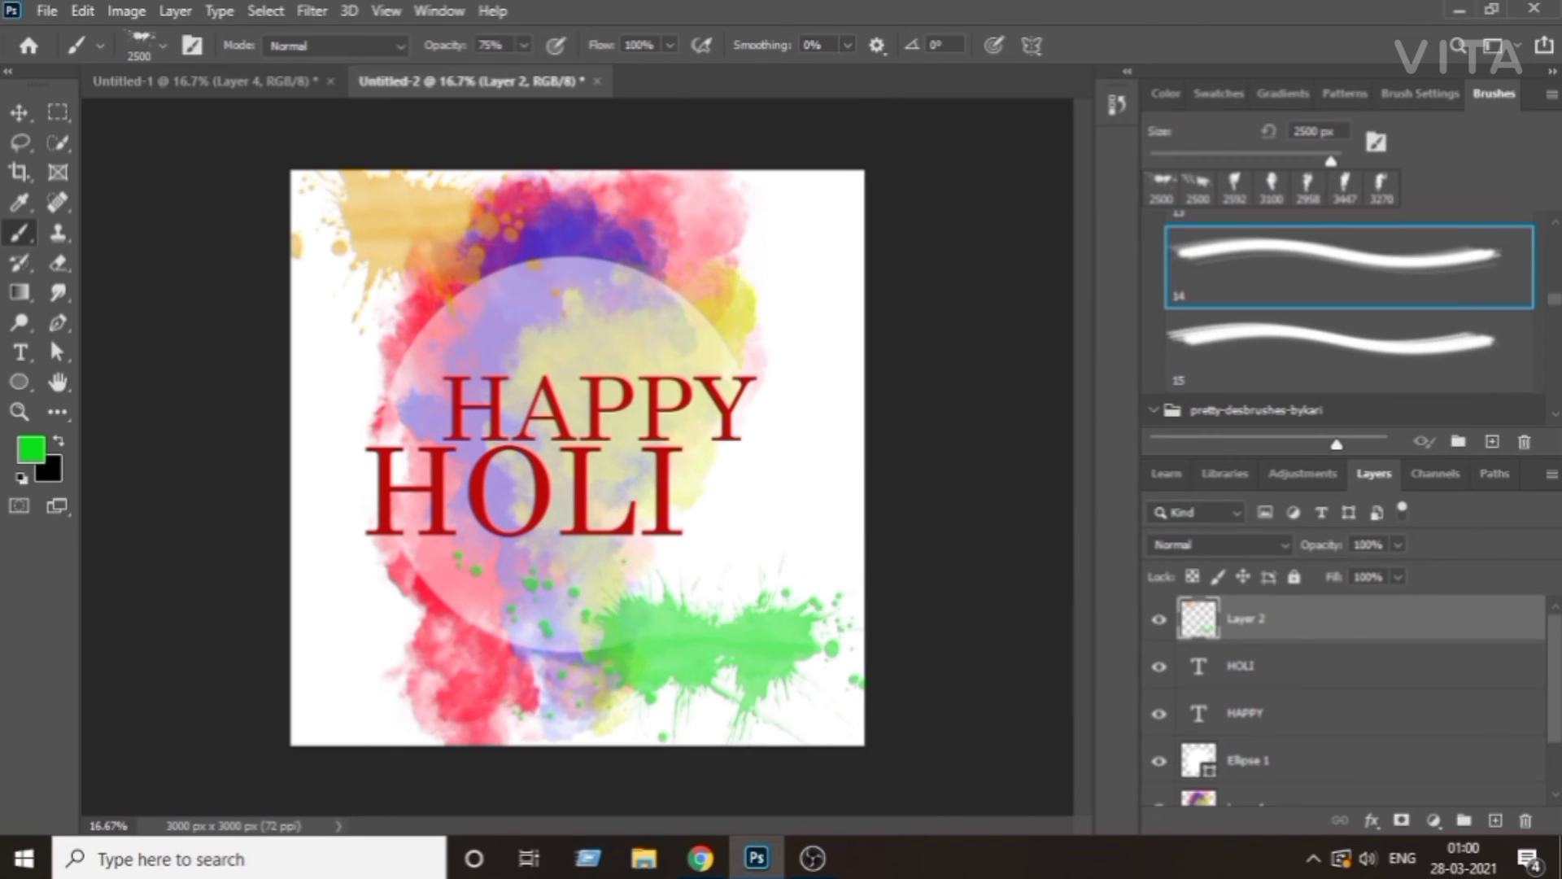
# Select splatter brush 13, set the foreground colour to yellow e1d50e, and stamp a paint splatter over the canvas's lower-left corner.
pyautogui.scroll(1, 1250, 304)
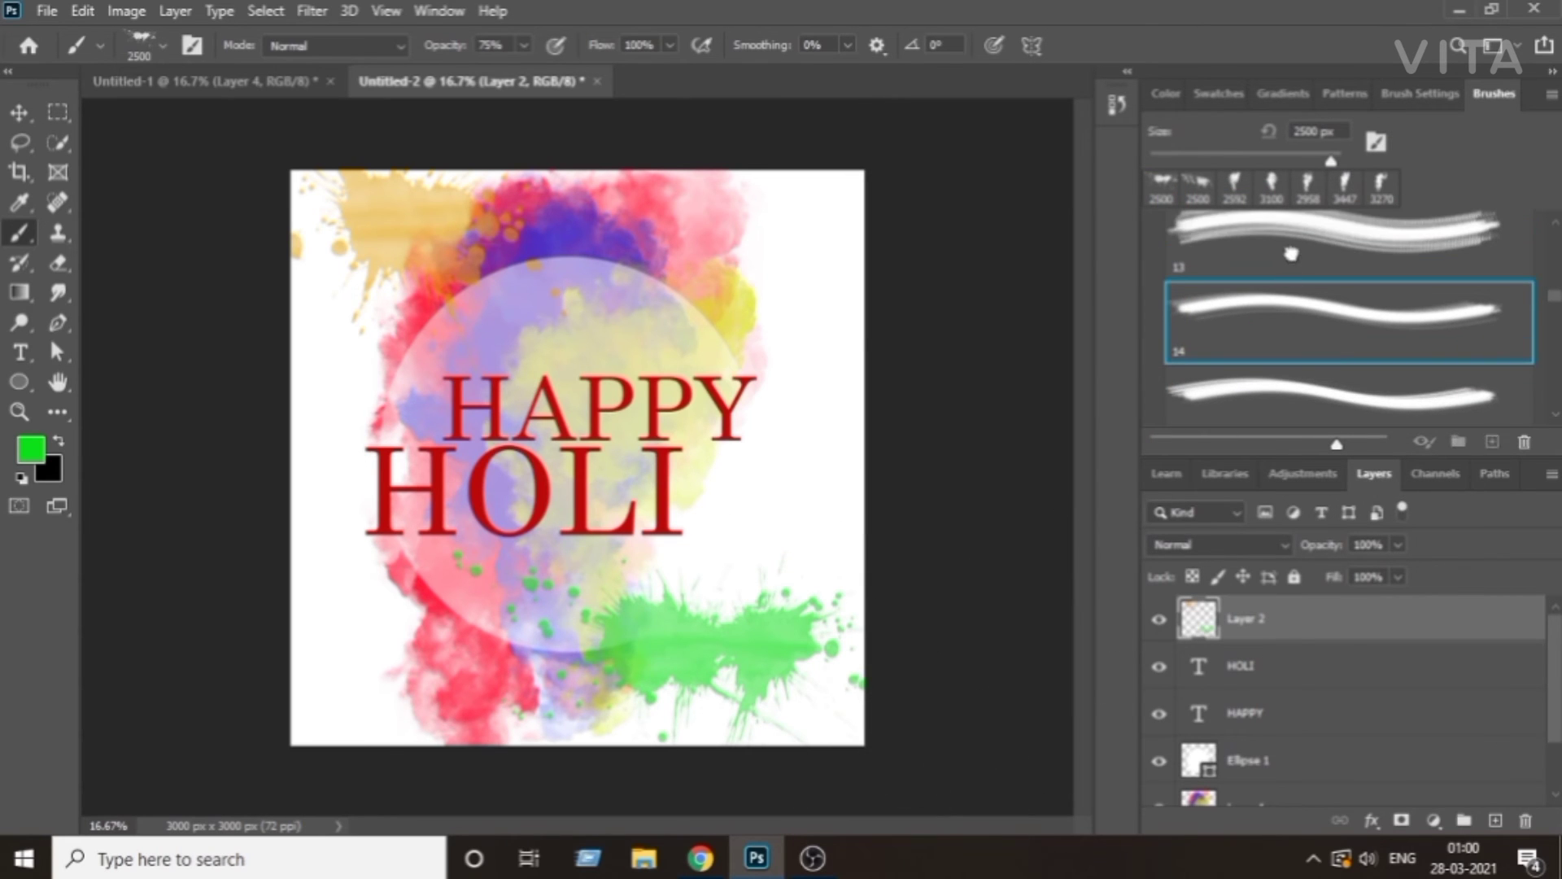
pyautogui.click(1302, 252)
pyautogui.click(31, 449)
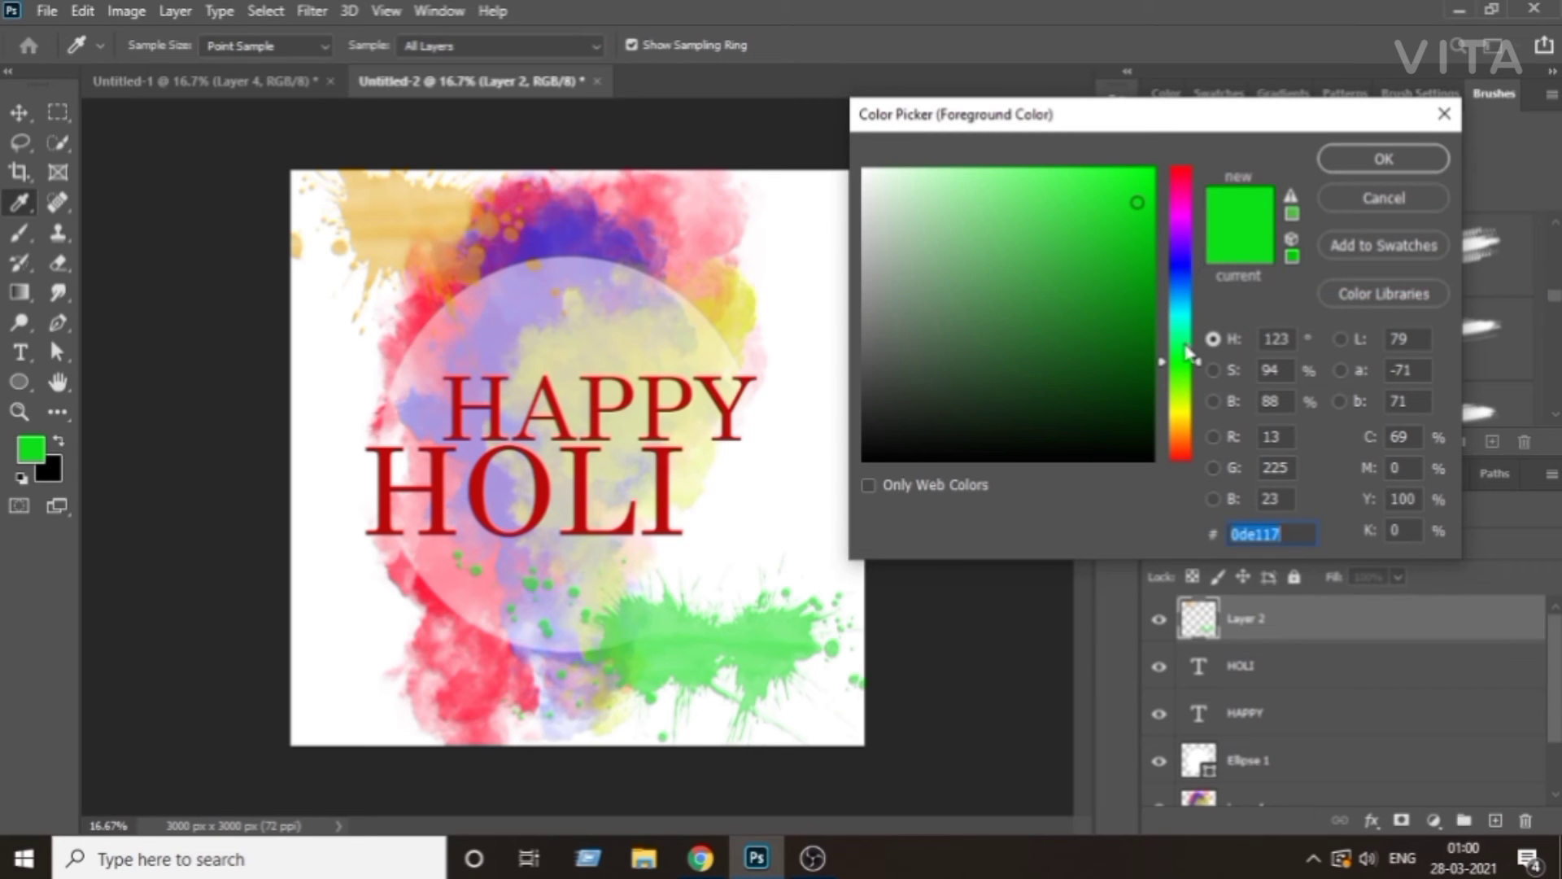
pyautogui.click(1177, 432)
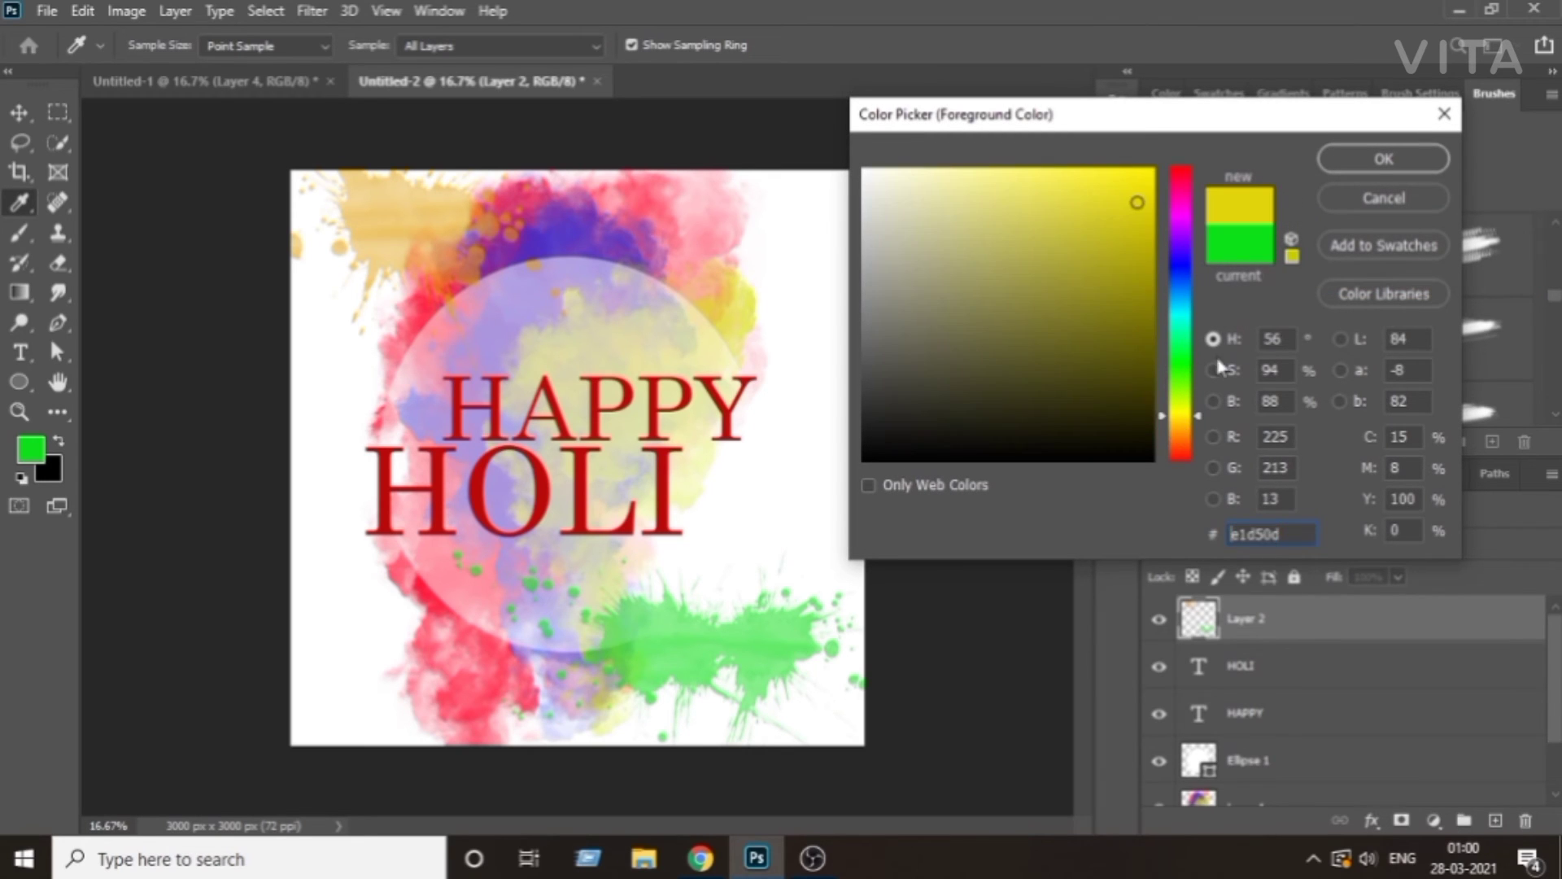
pyautogui.click(1384, 159)
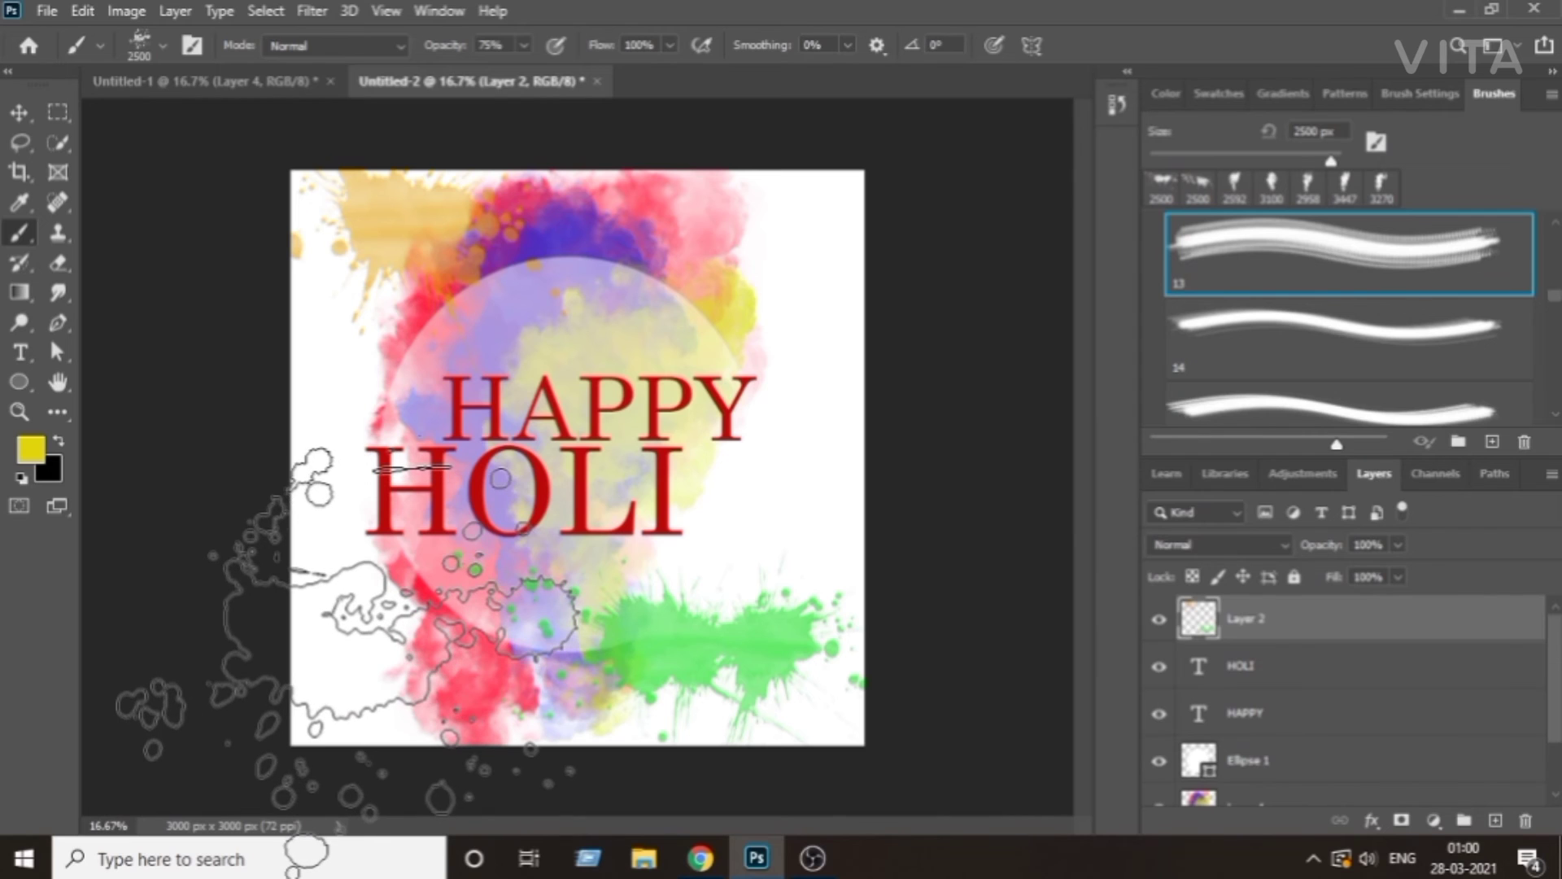
pyautogui.click(346, 631)
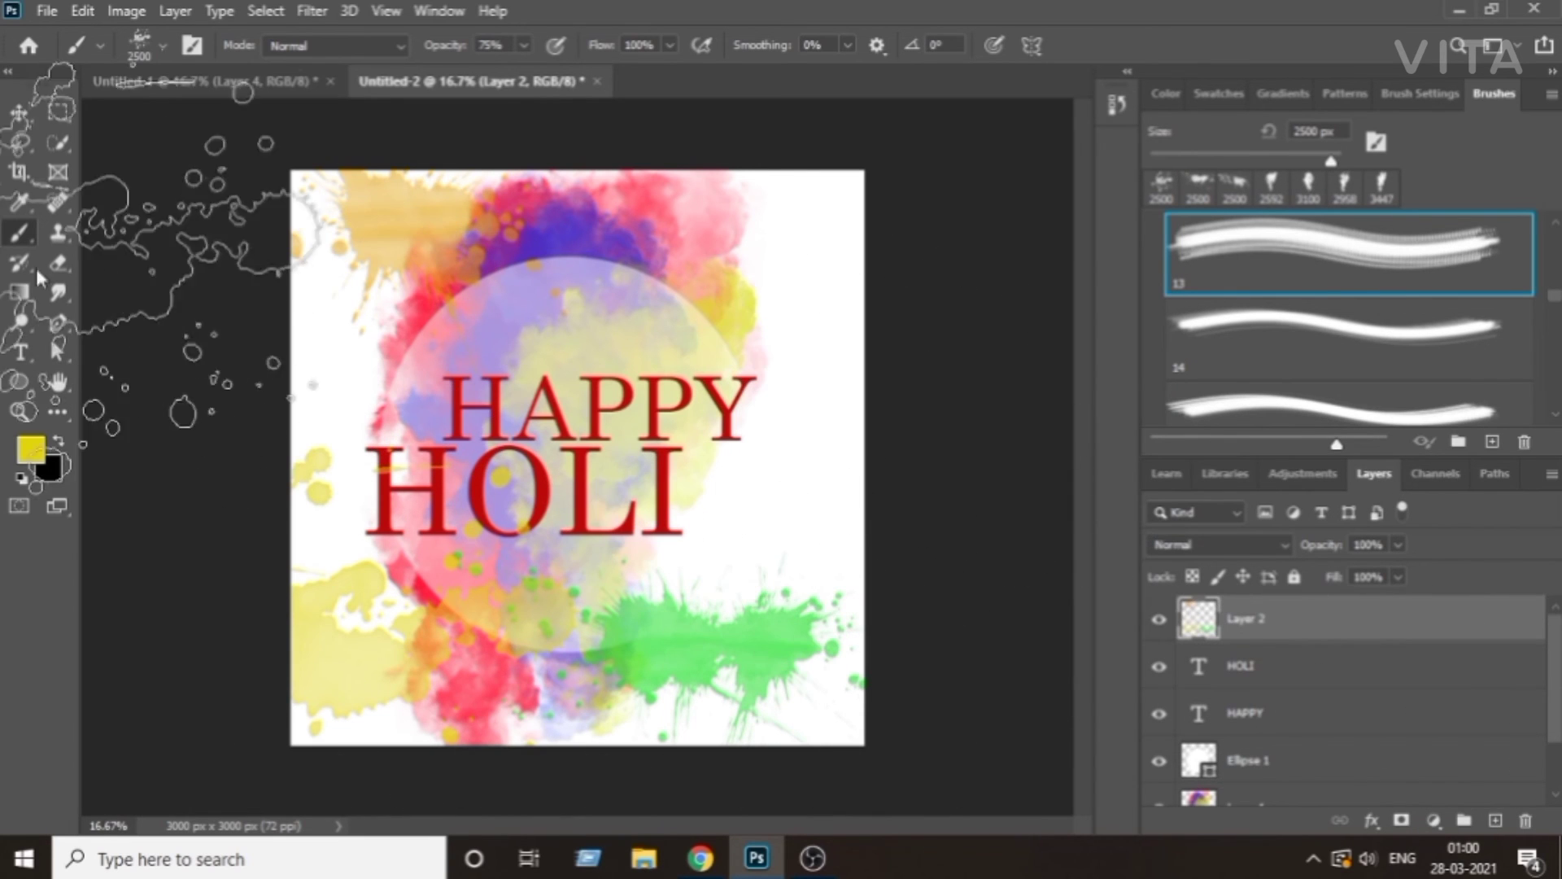
# Set the foreground colour to magenta eb0cd3 and stamp a brush 13 splatter over the canvas's upper-right edge.
pyautogui.click(33, 449)
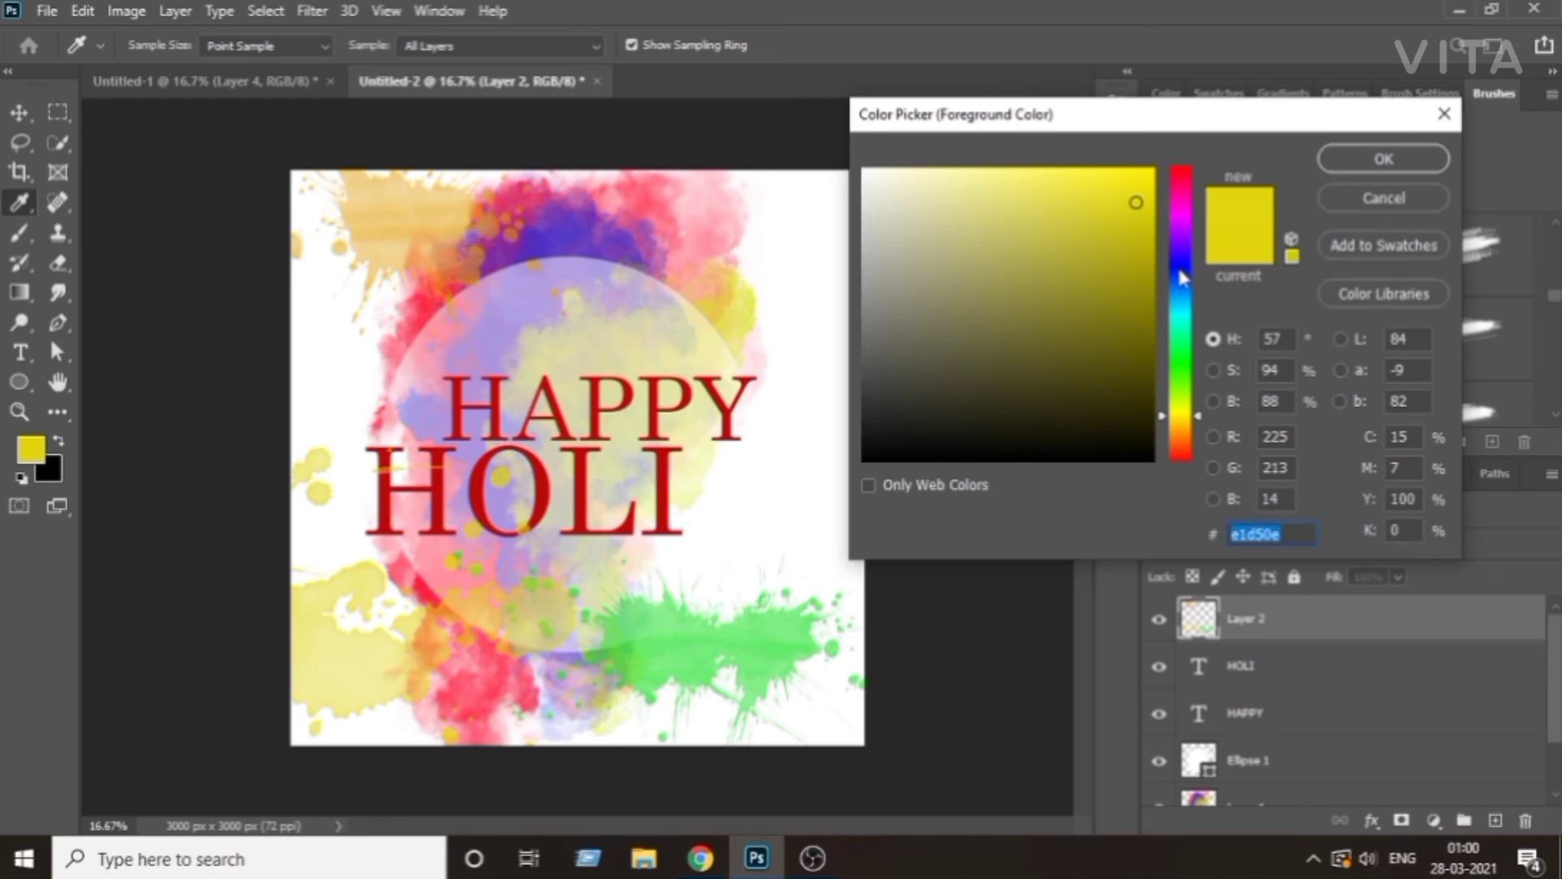
pyautogui.click(1185, 213)
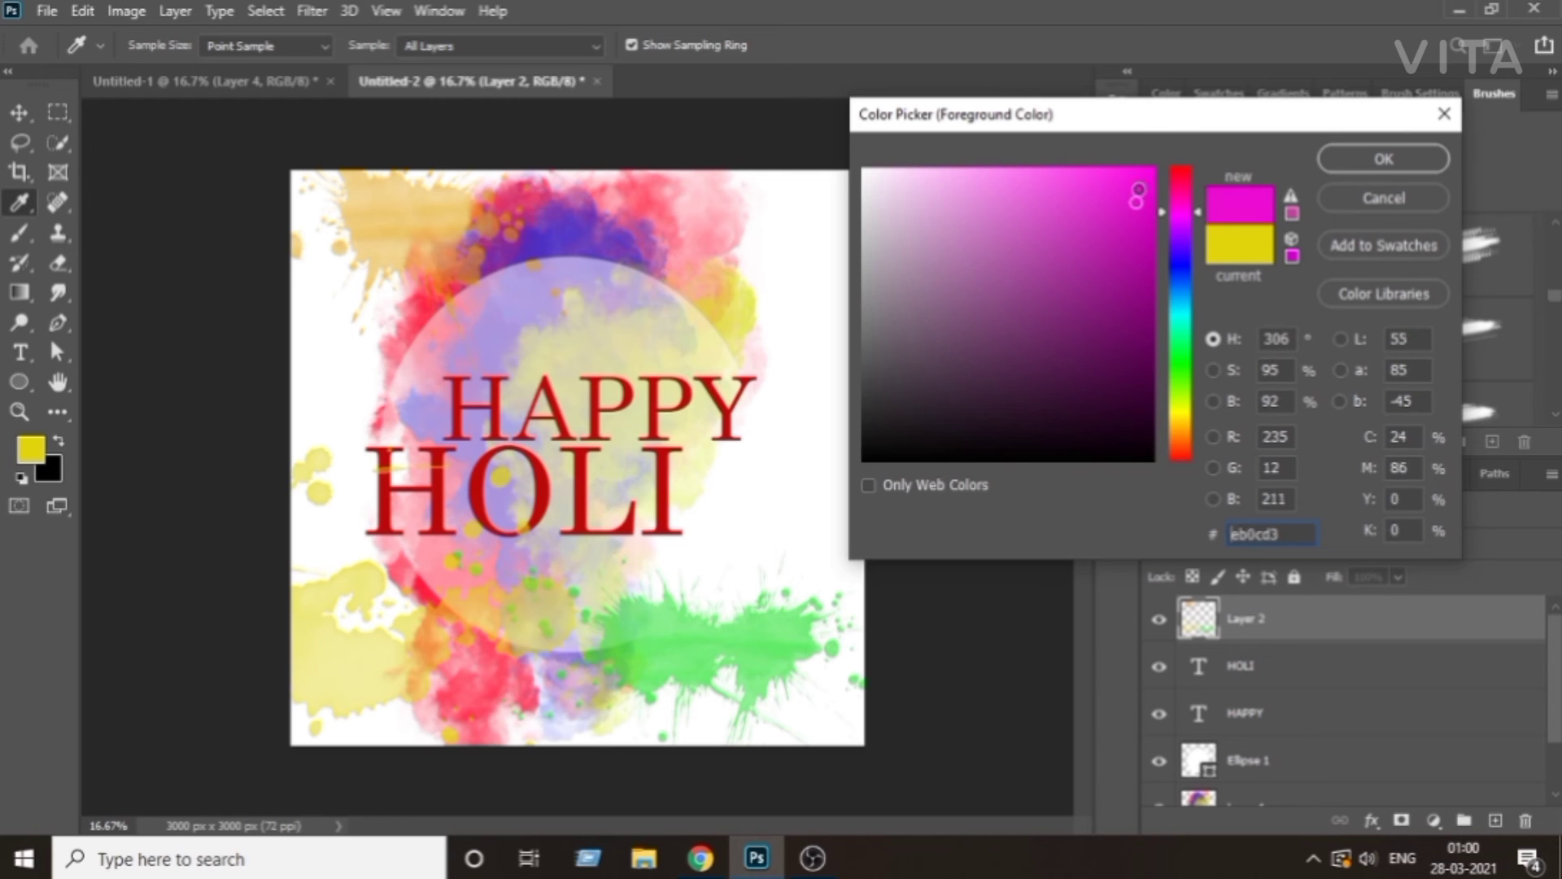
pyautogui.click(1367, 160)
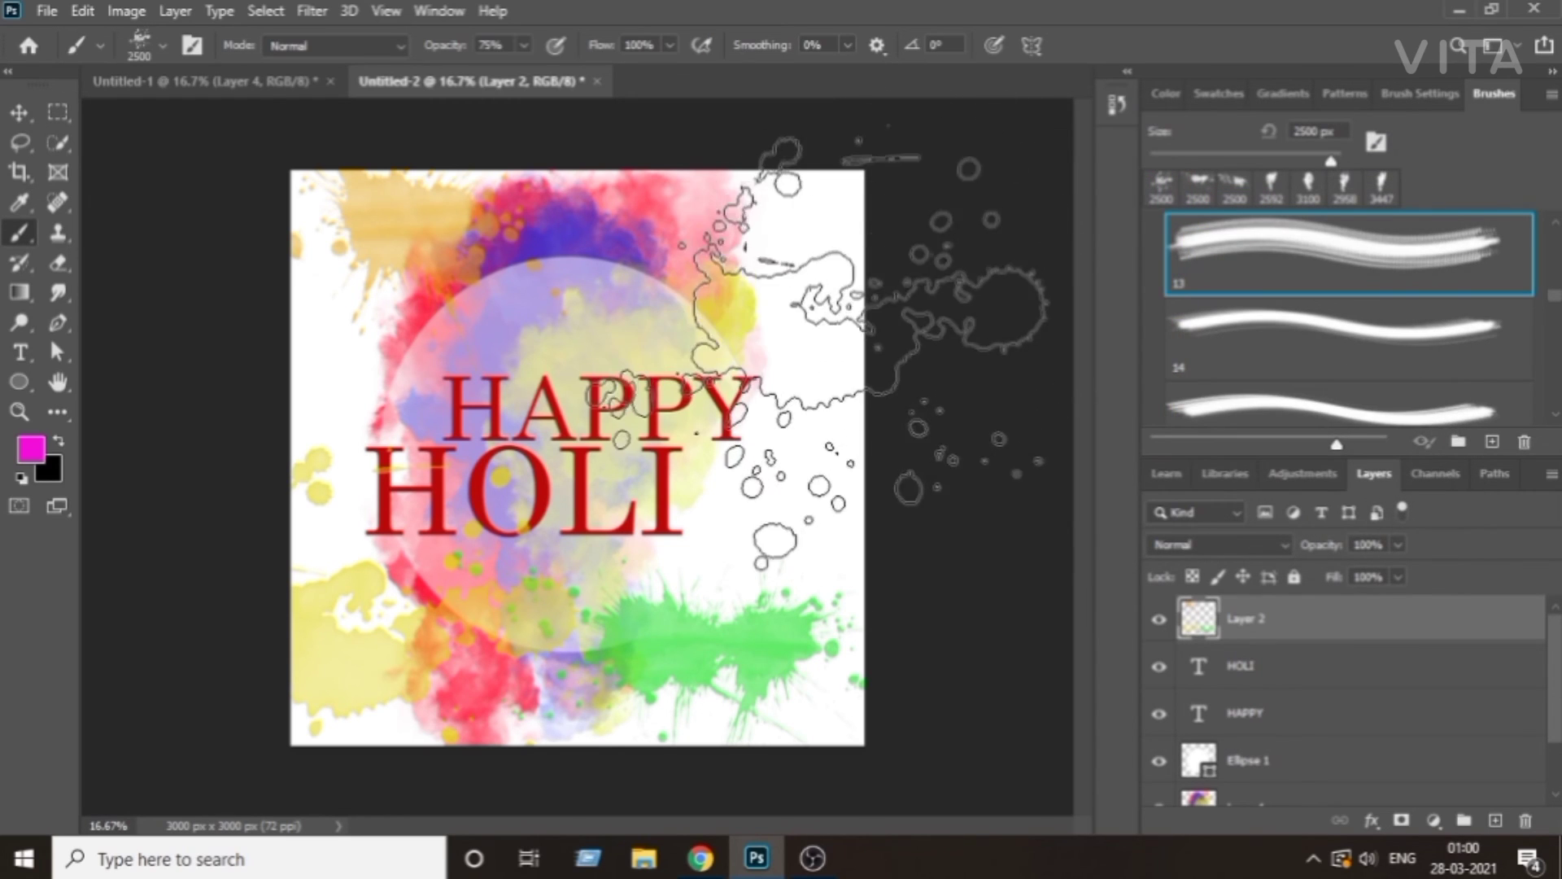
pyautogui.click(724, 342)
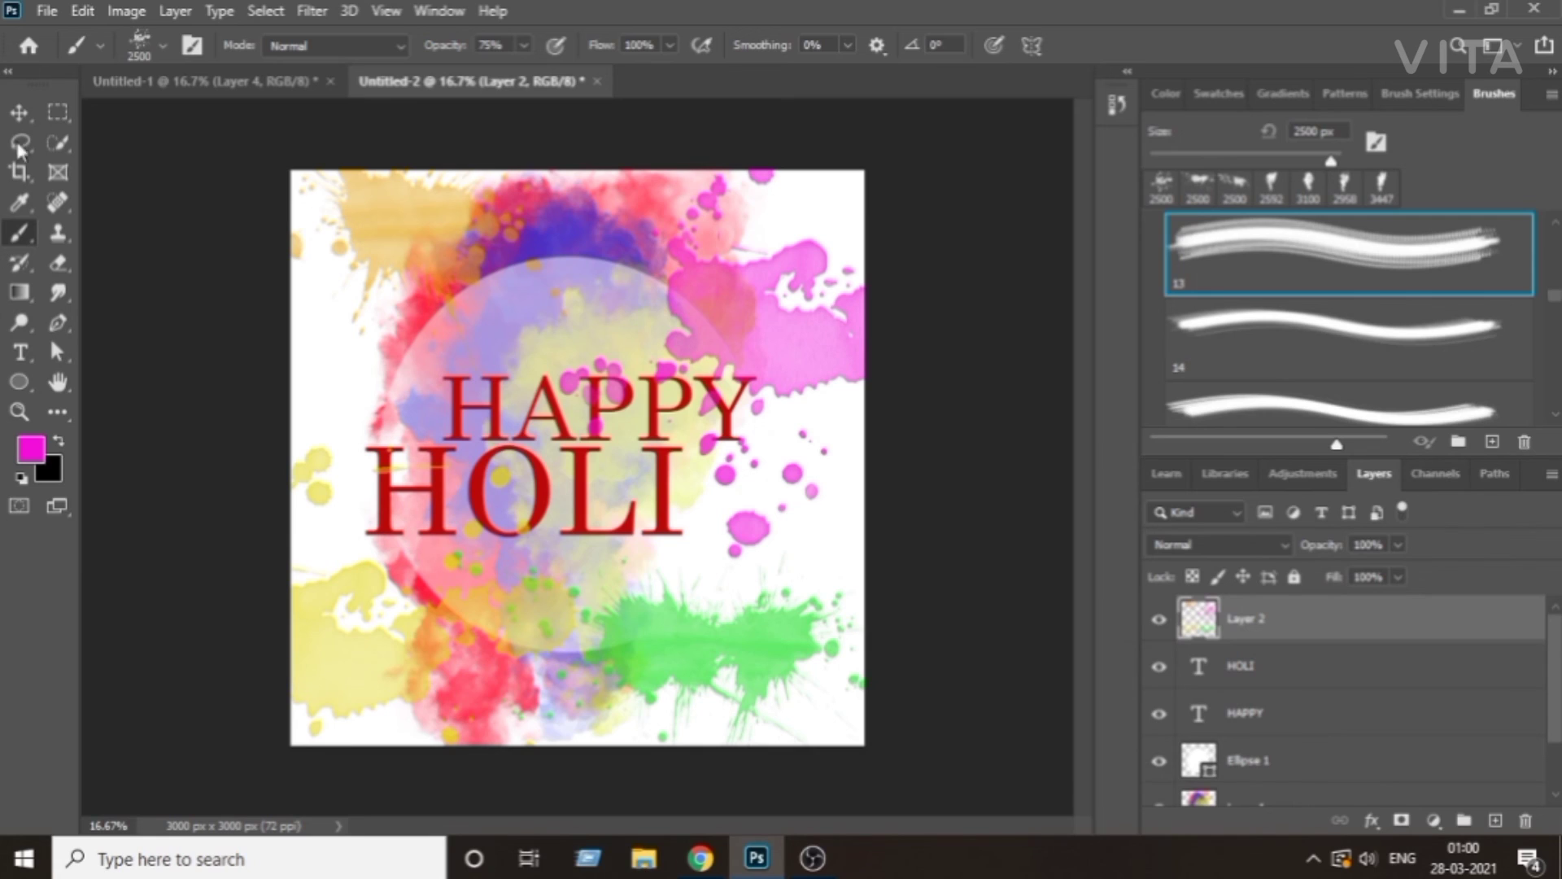
# Move the splatter layer, Layer 2, below the HOLI and HAPPY text layers in the layer stack.
pyautogui.click(20, 112)
pyautogui.click(1017, 387)
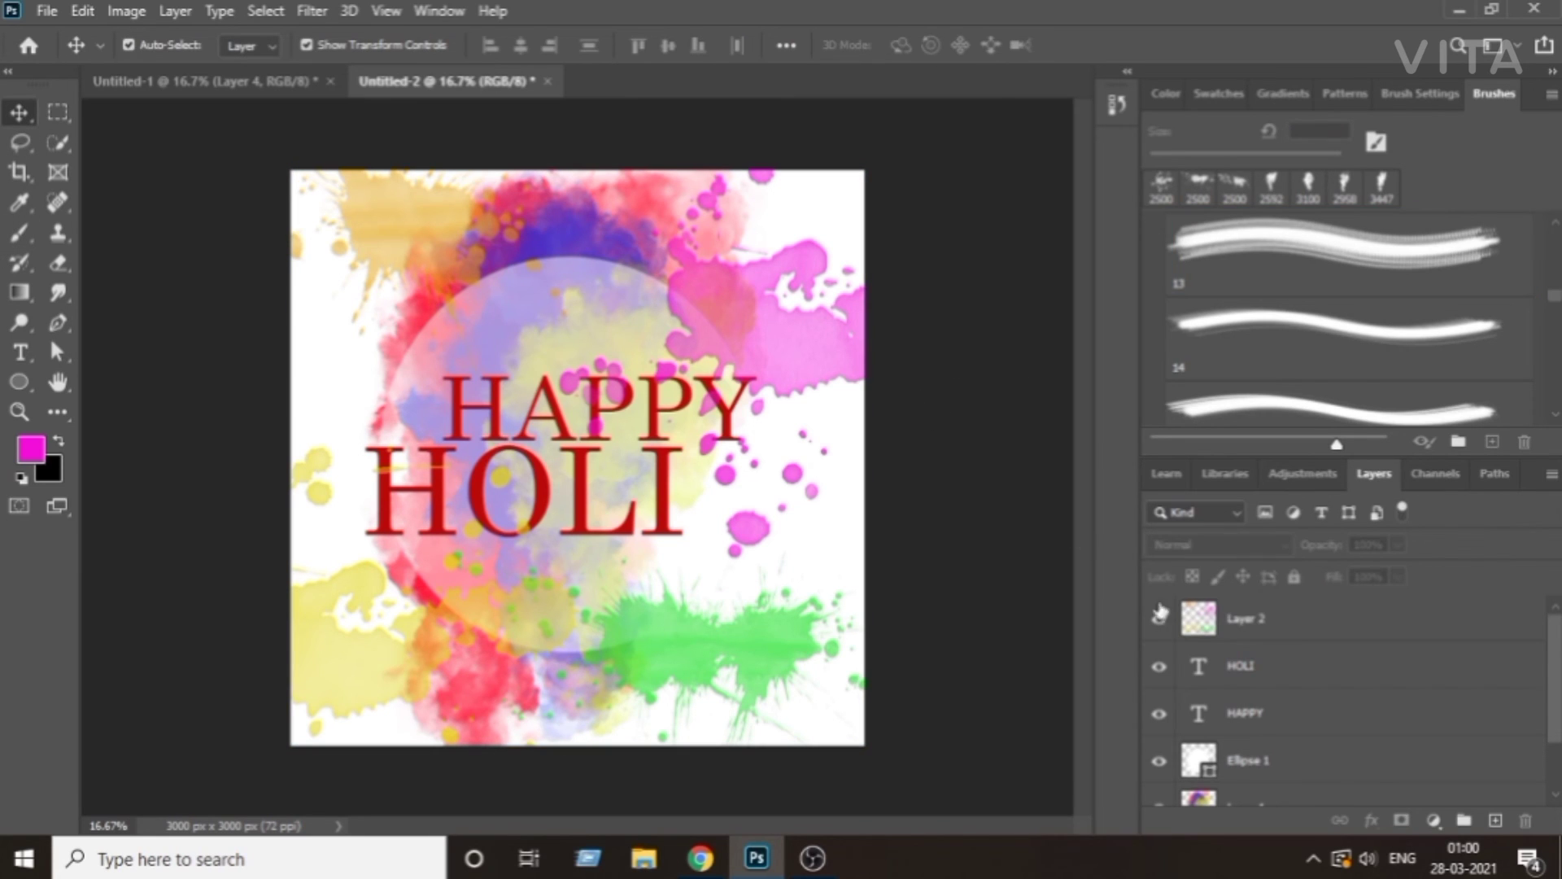
pyautogui.moveTo(1320, 625); pyautogui.dragTo(1371, 721)
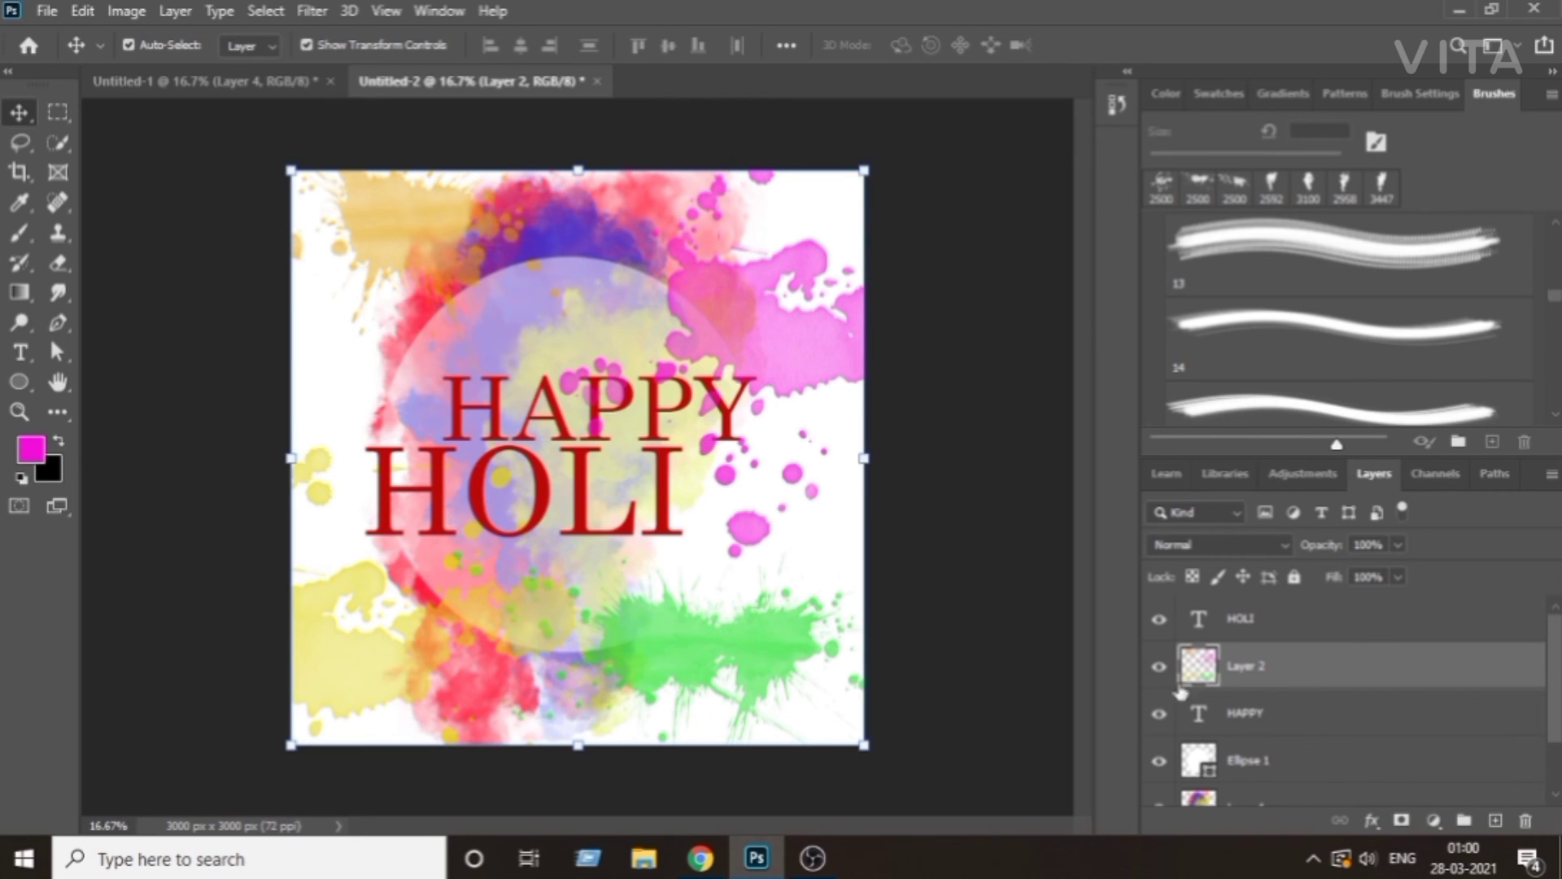
pyautogui.moveTo(1333, 696); pyautogui.dragTo(1332, 737)
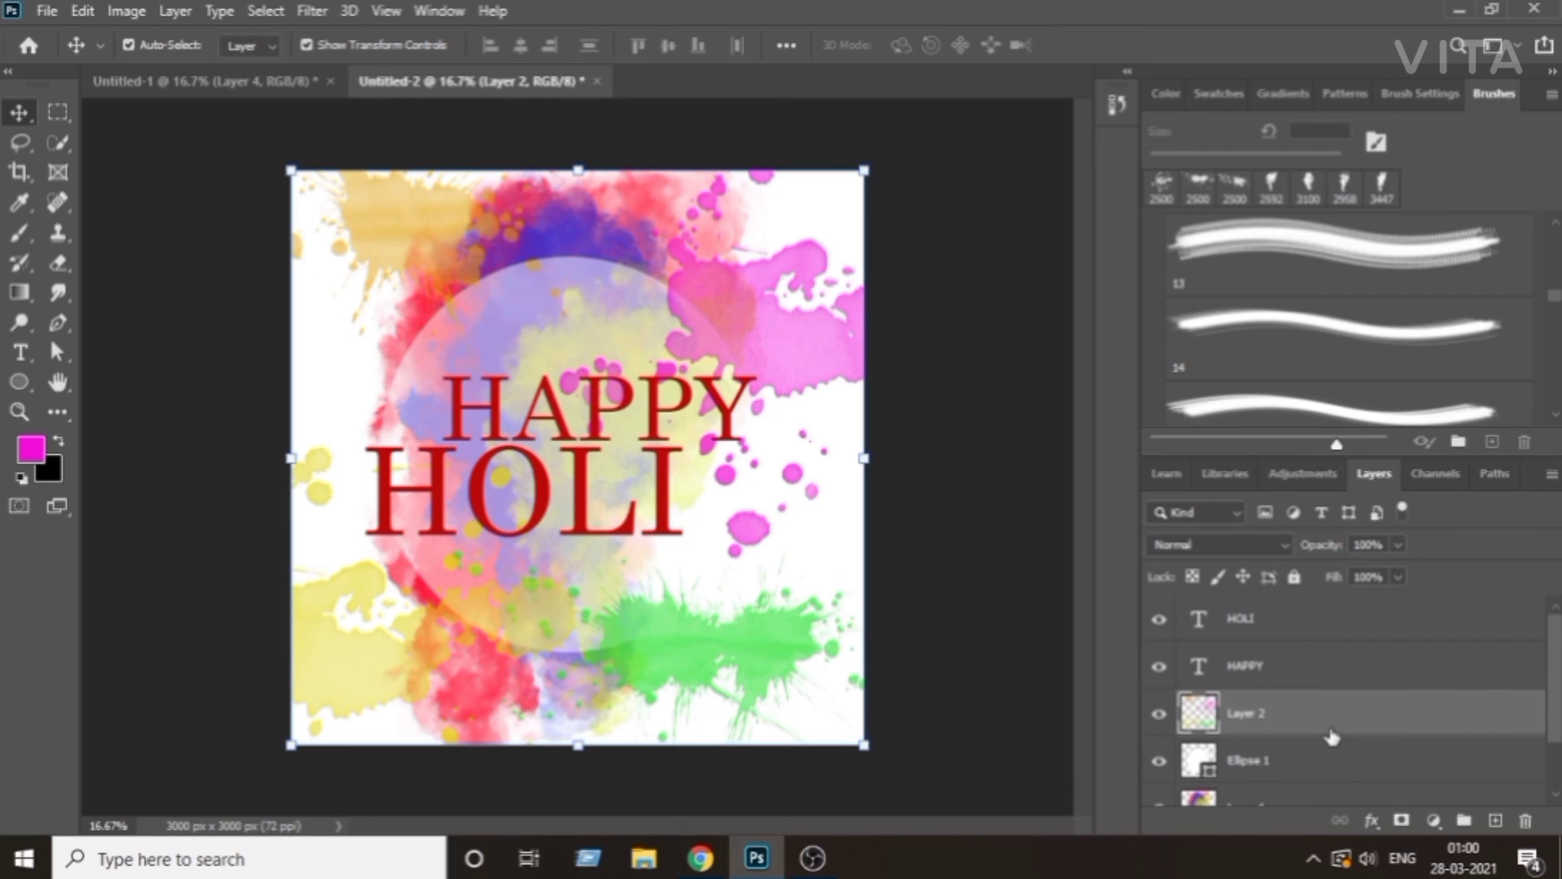
# Add a drop shadow to the HAPPY text with 38% opacity, 19 px distance, 20% spread and 51 px size.
pyautogui.click(1284, 677)
pyautogui.hotkey('alt', ']')
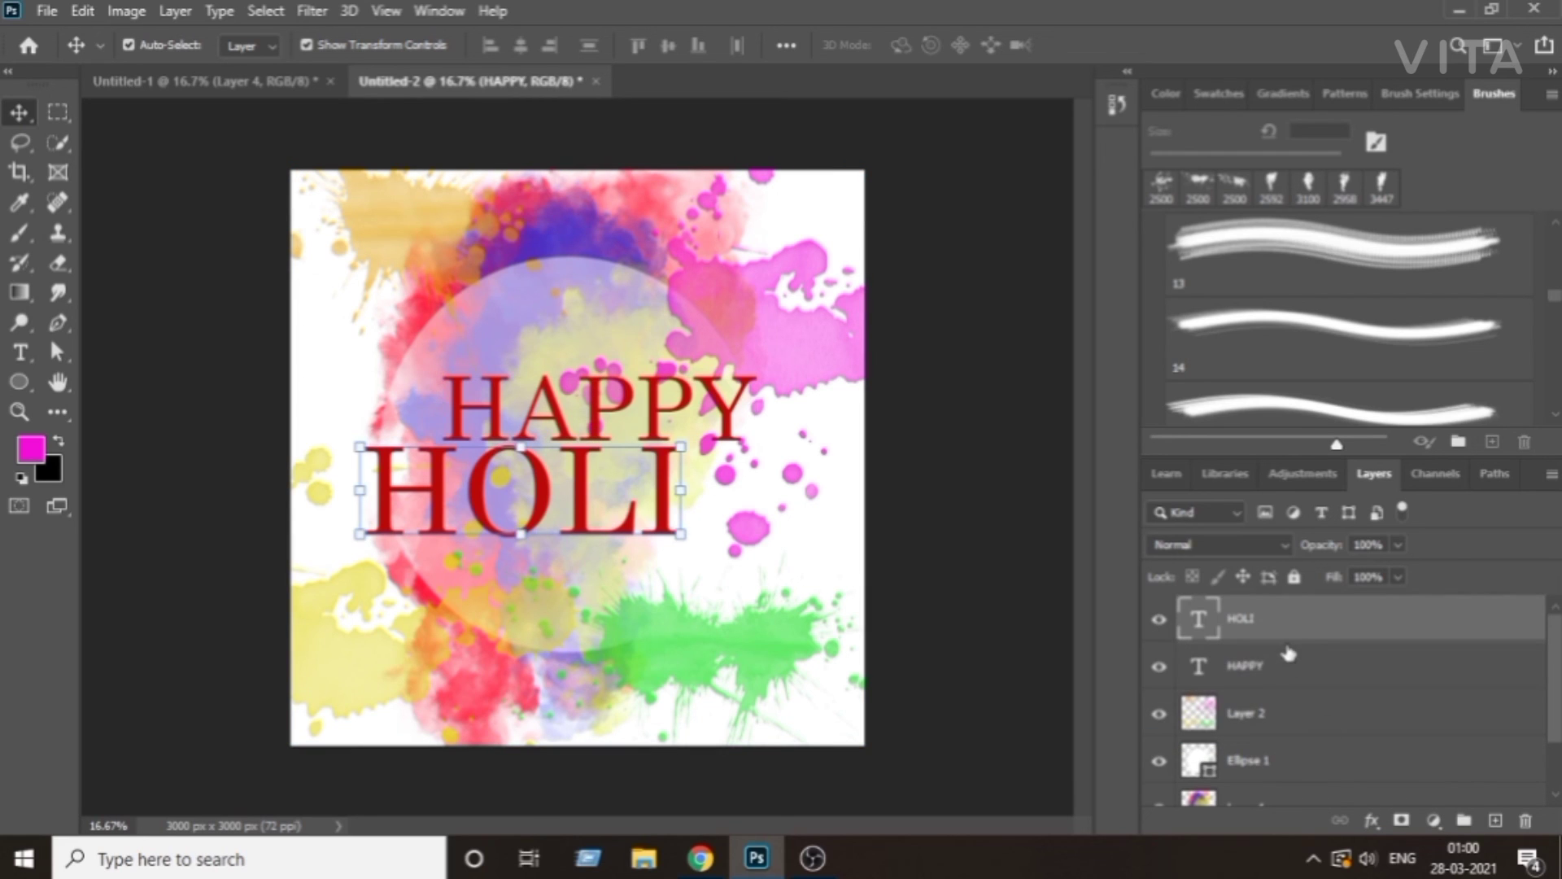
pyautogui.doubleClick(1306, 639)
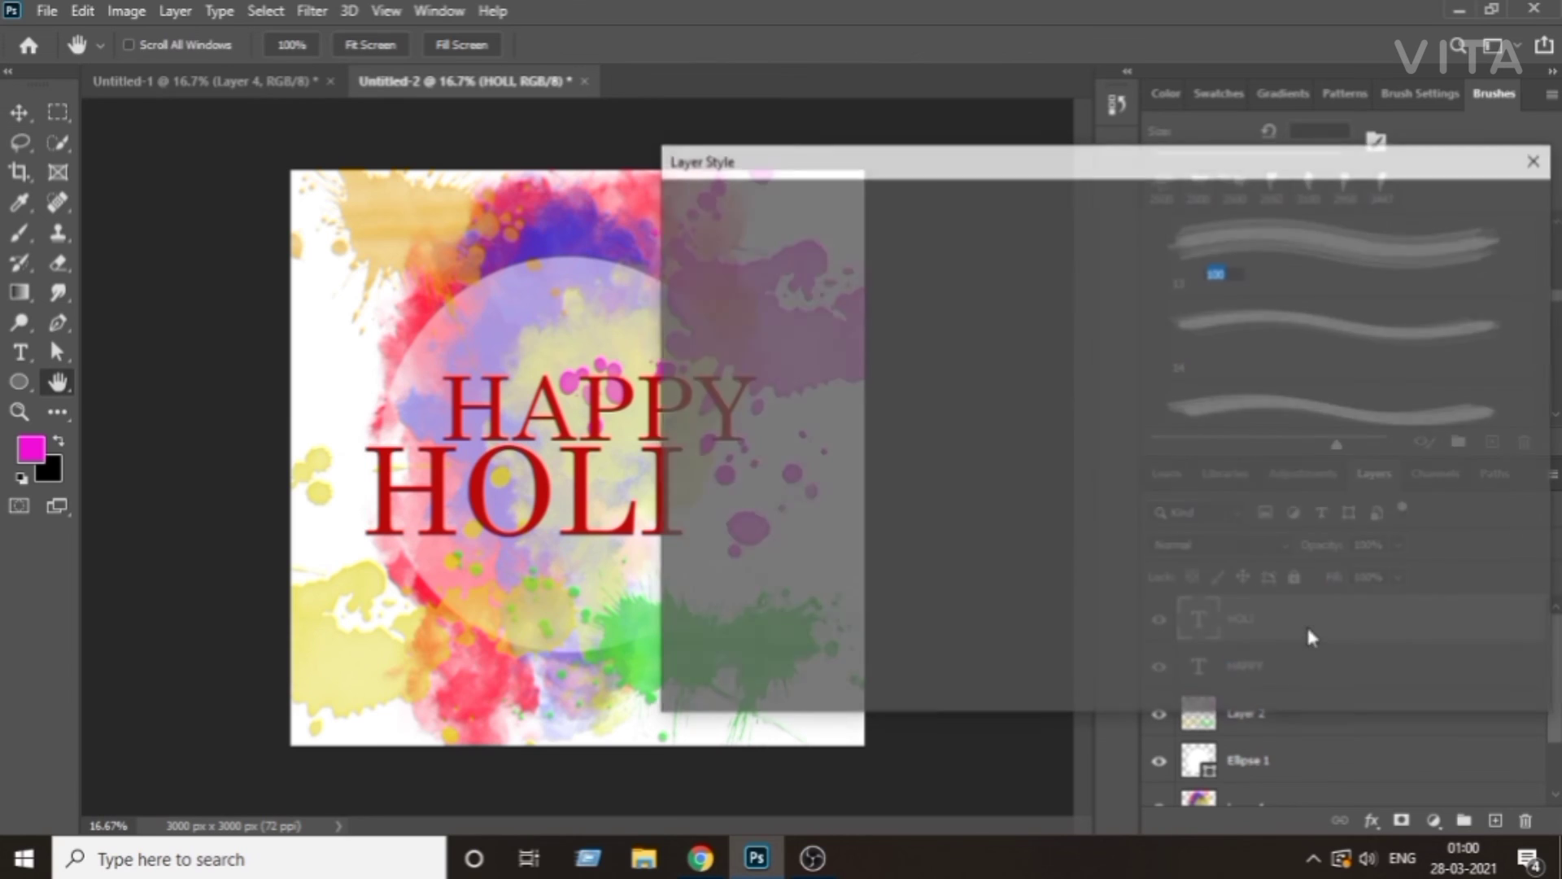
pyautogui.click(682, 598)
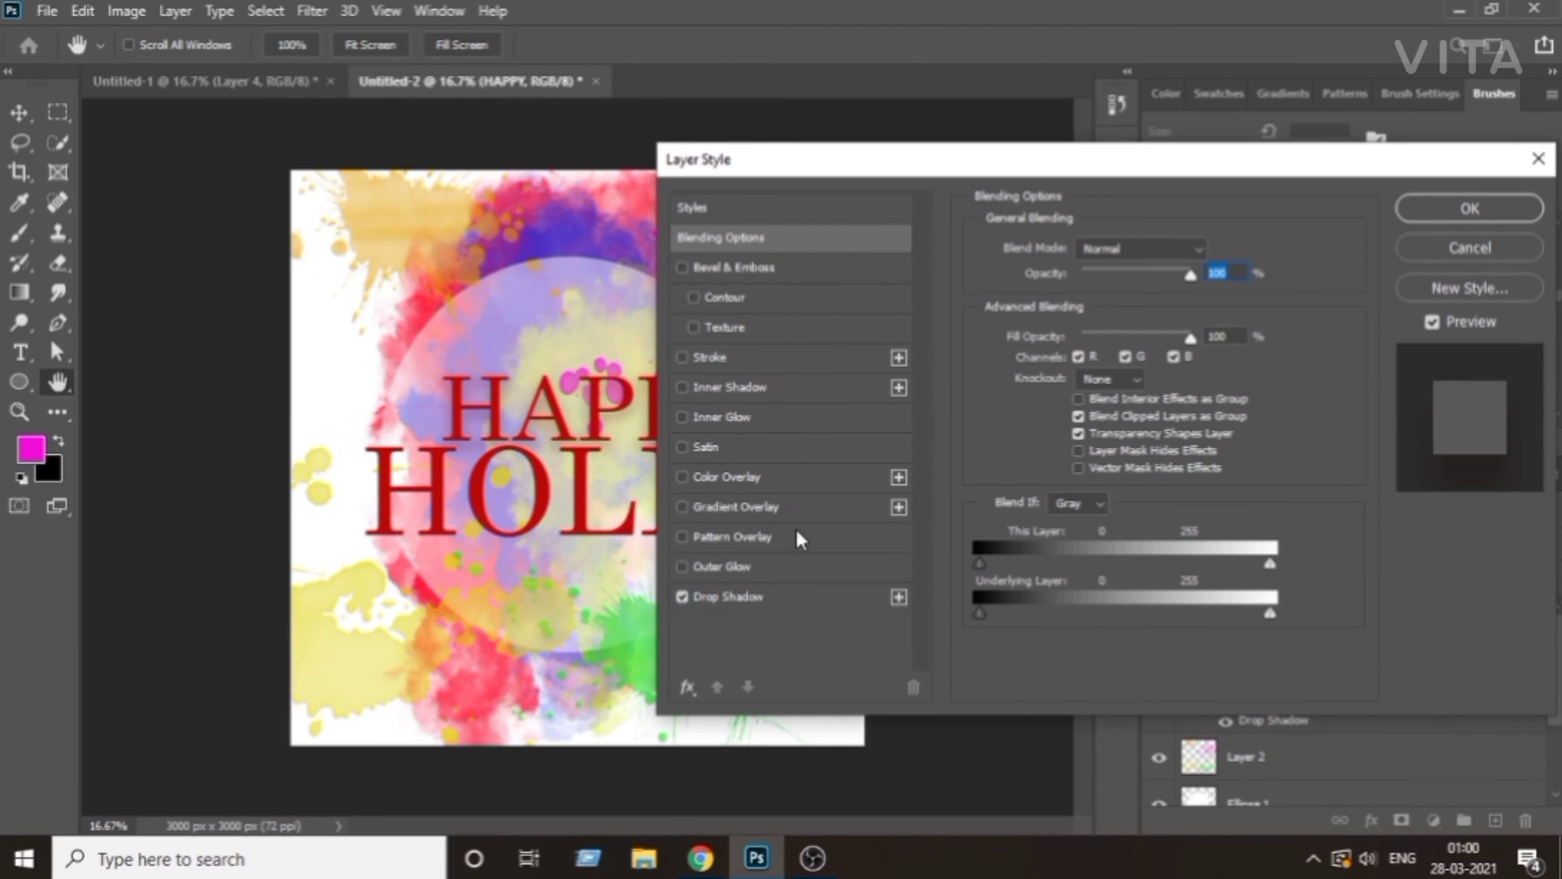
pyautogui.click(817, 593)
pyautogui.moveTo(1109, 282); pyautogui.dragTo(1102, 283)
pyautogui.moveTo(1093, 354); pyautogui.dragTo(1090, 411)
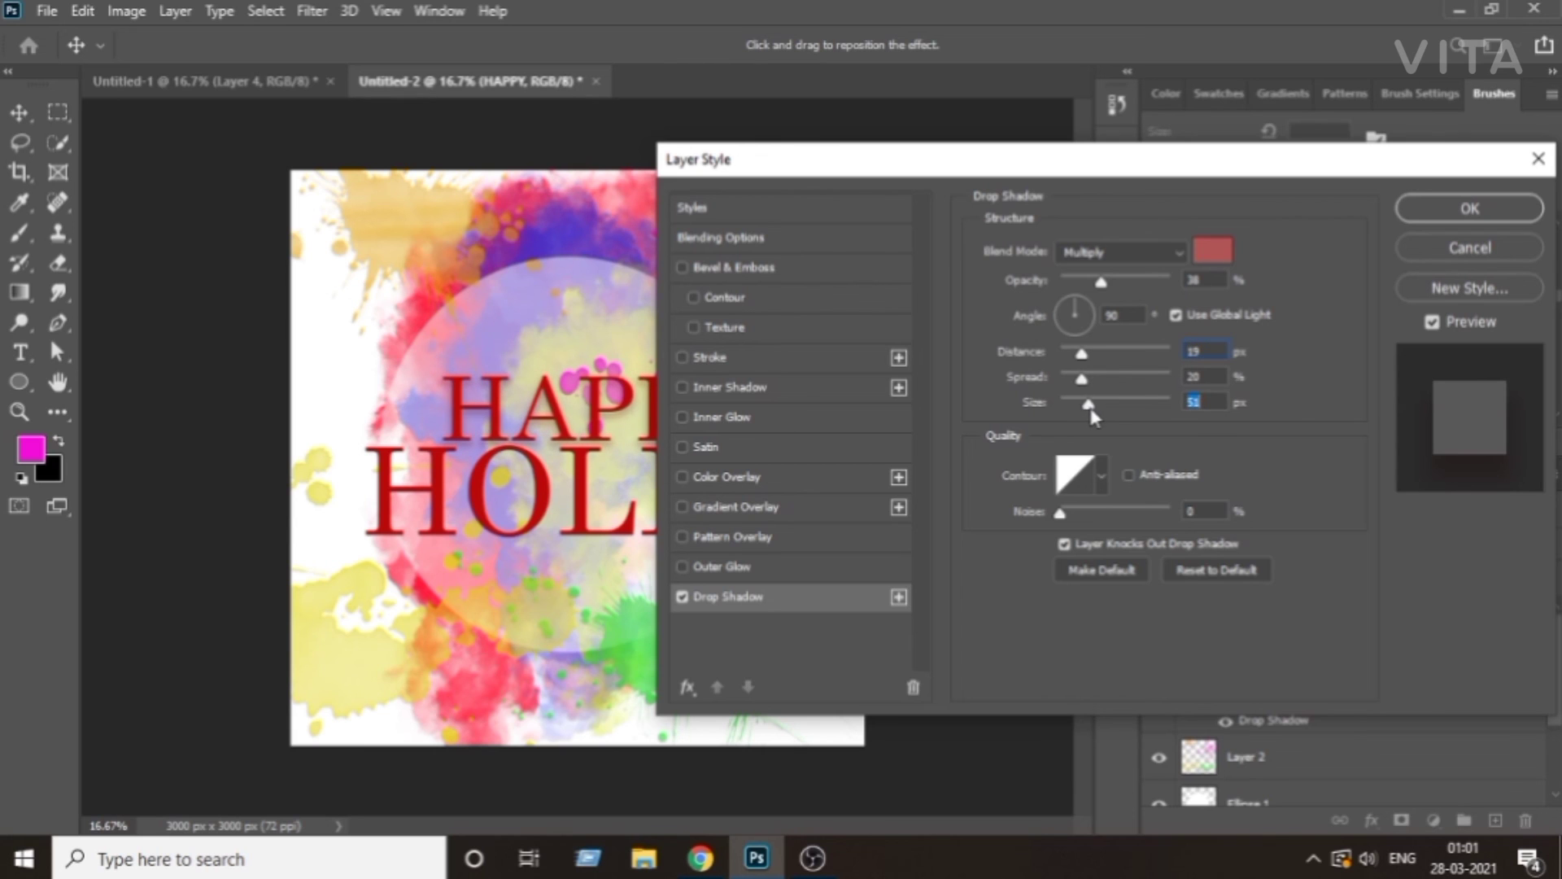
pyautogui.click(1469, 209)
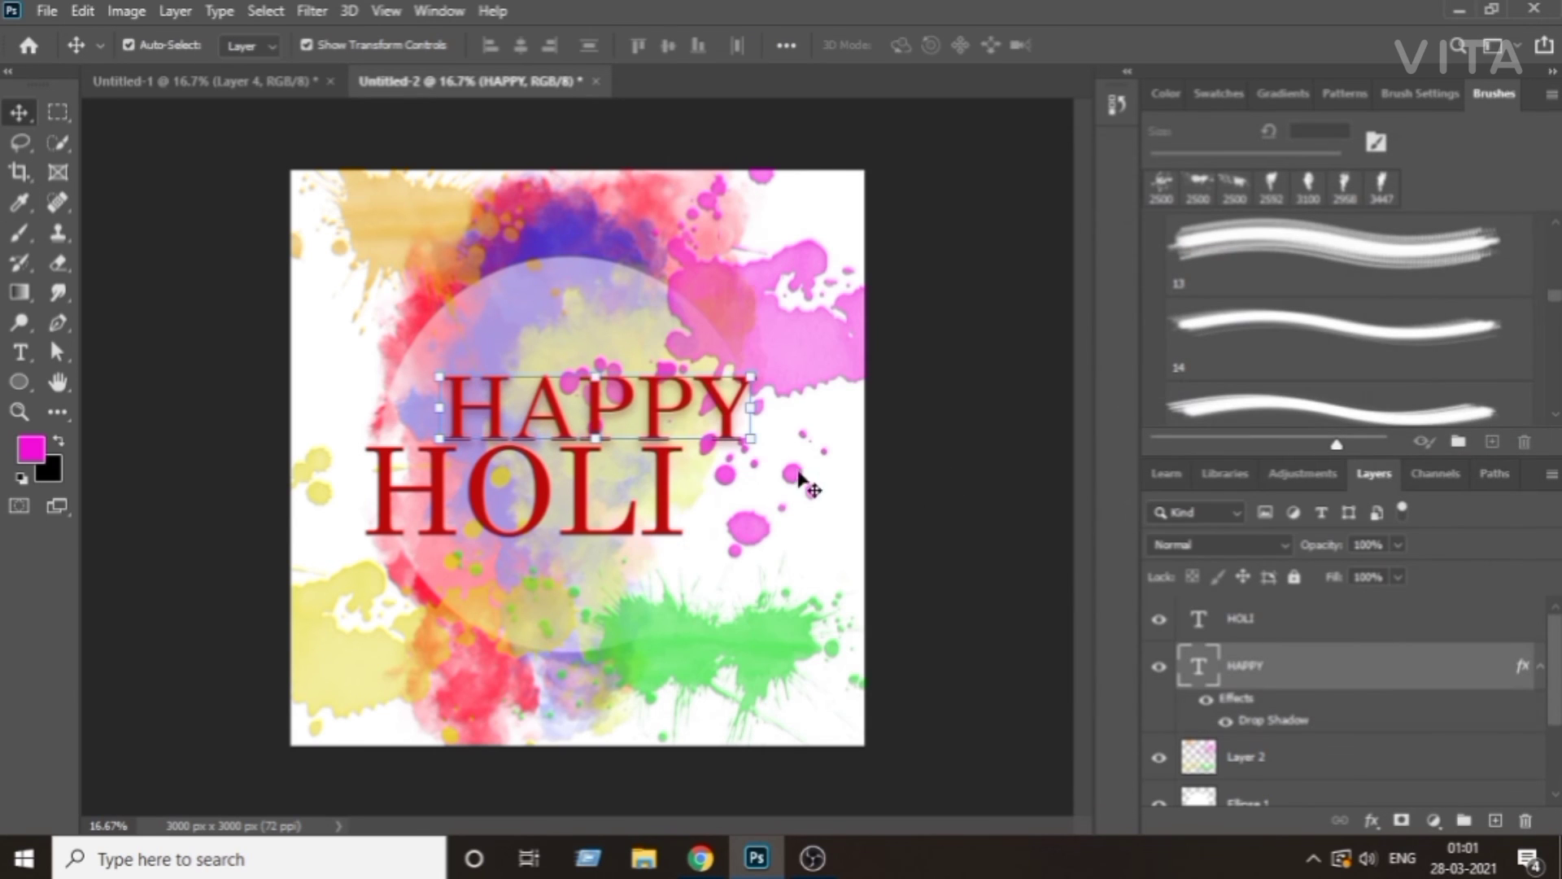
# Add a drop shadow to the HOLI text layer with the current shadow settings, and deselect the layer.
pyautogui.click(655, 520)
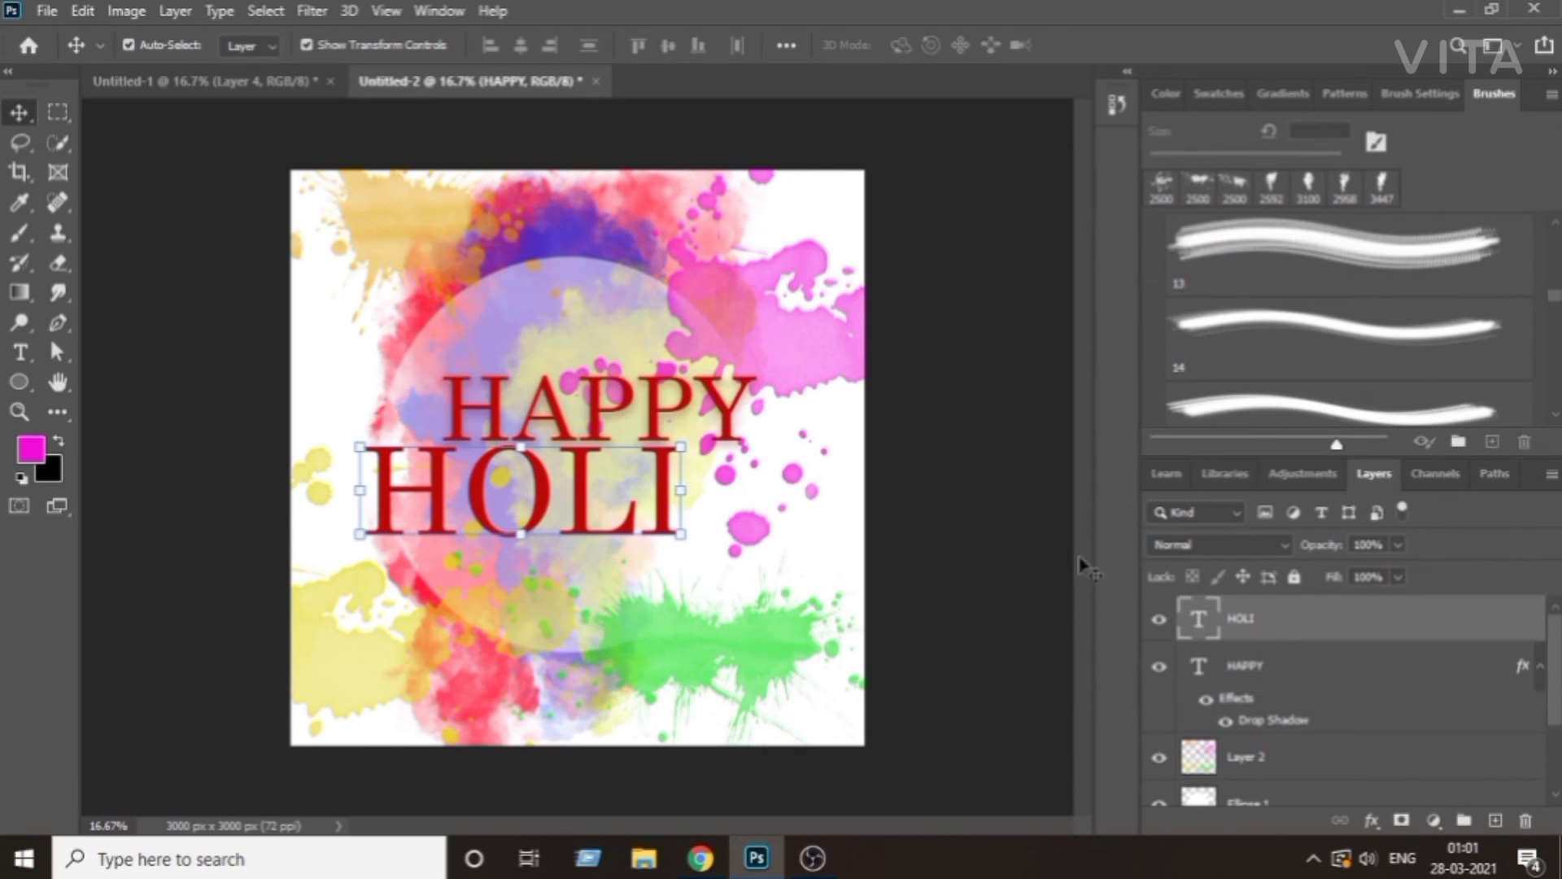
pyautogui.doubleClick(1335, 644)
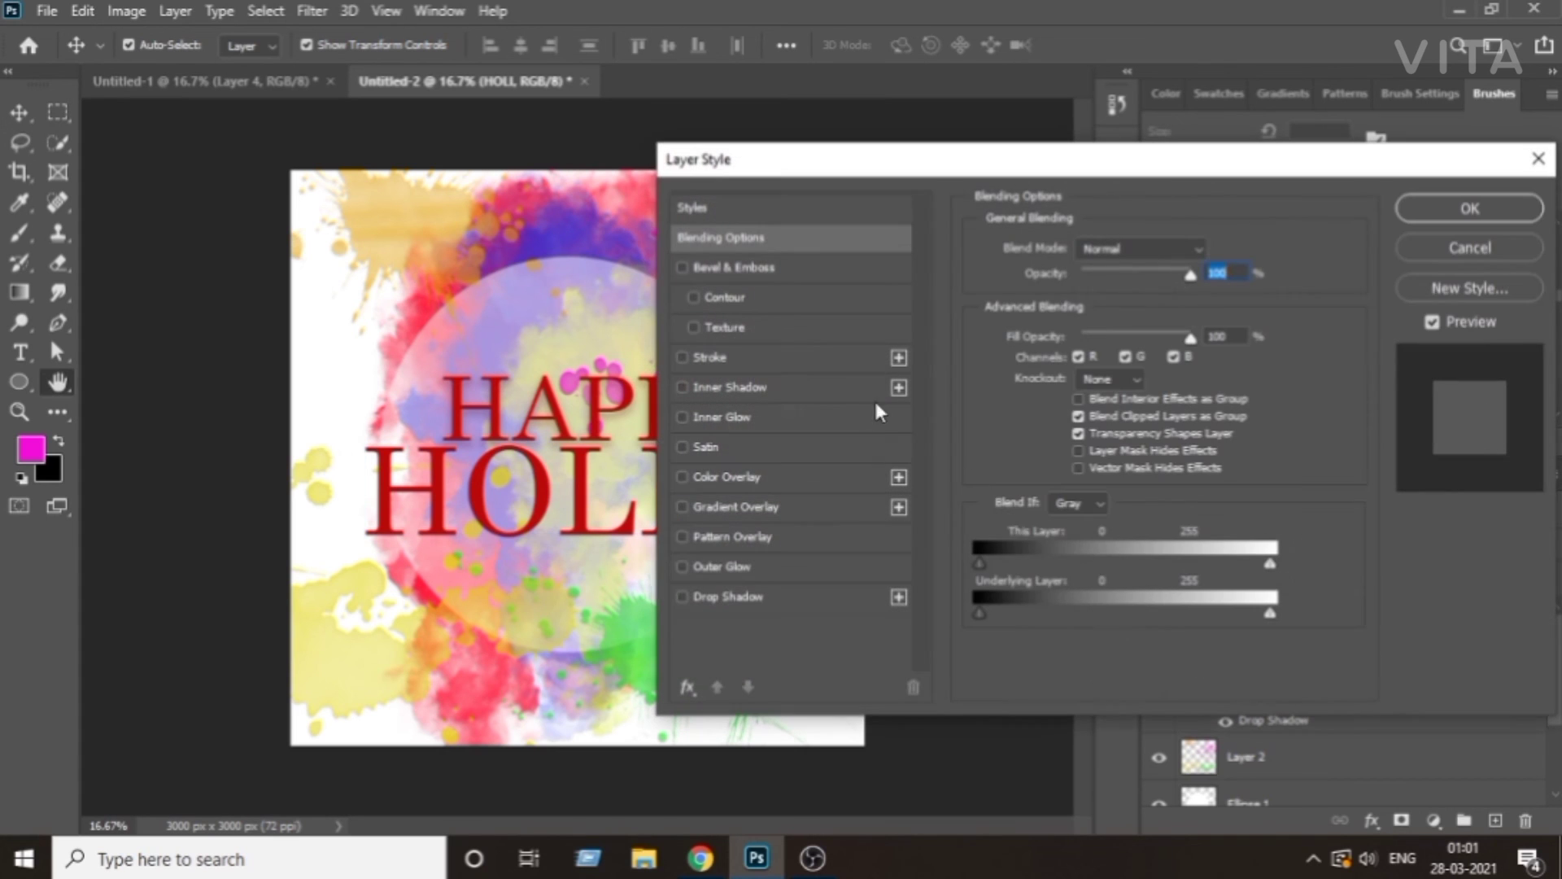
pyautogui.click(683, 597)
pyautogui.click(1469, 209)
pyautogui.click(1022, 337)
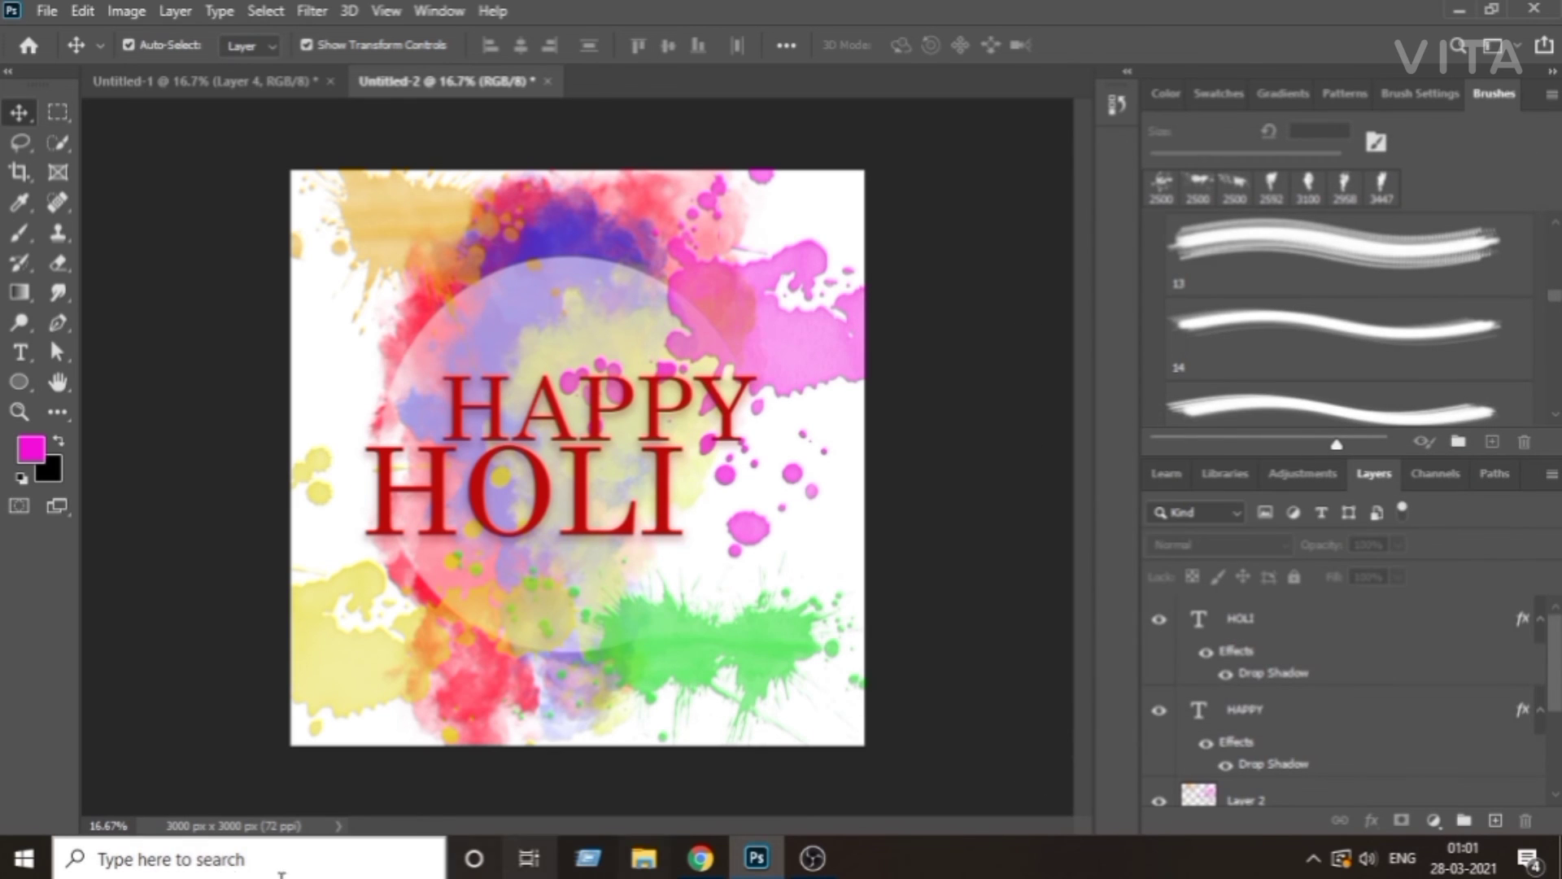